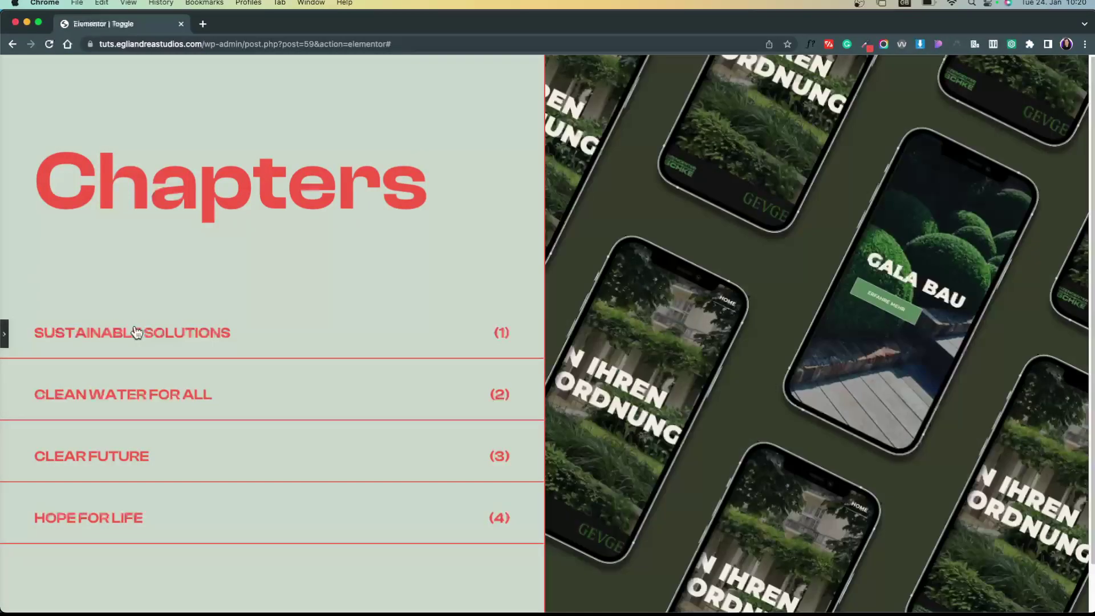
Preview the finished Chapters demo, where each row swaps the right-side image
mouse_move(139, 401)
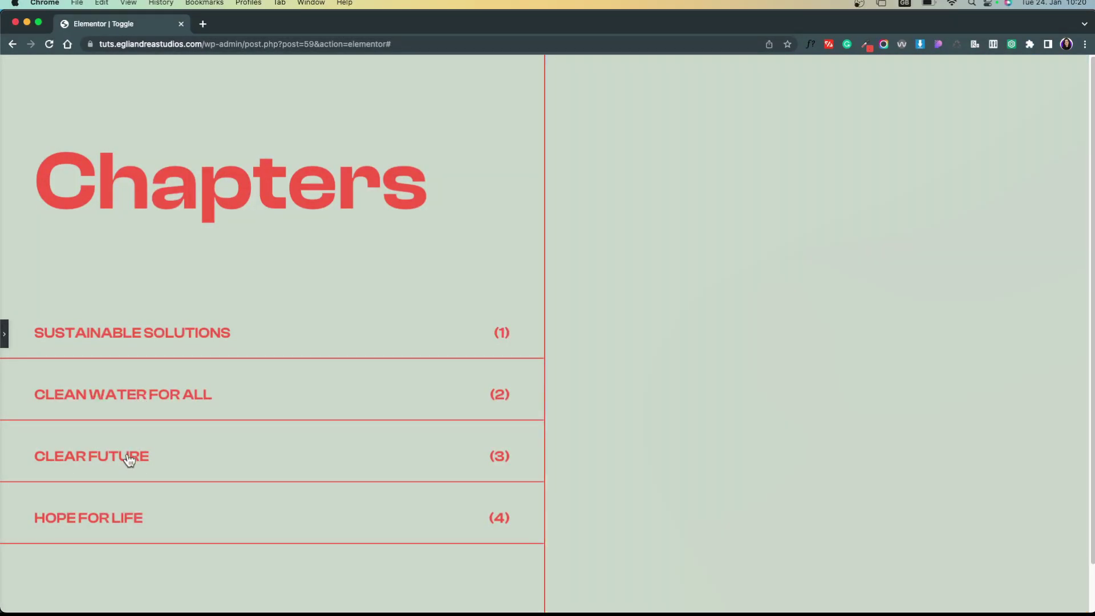
mouse_move(129, 460)
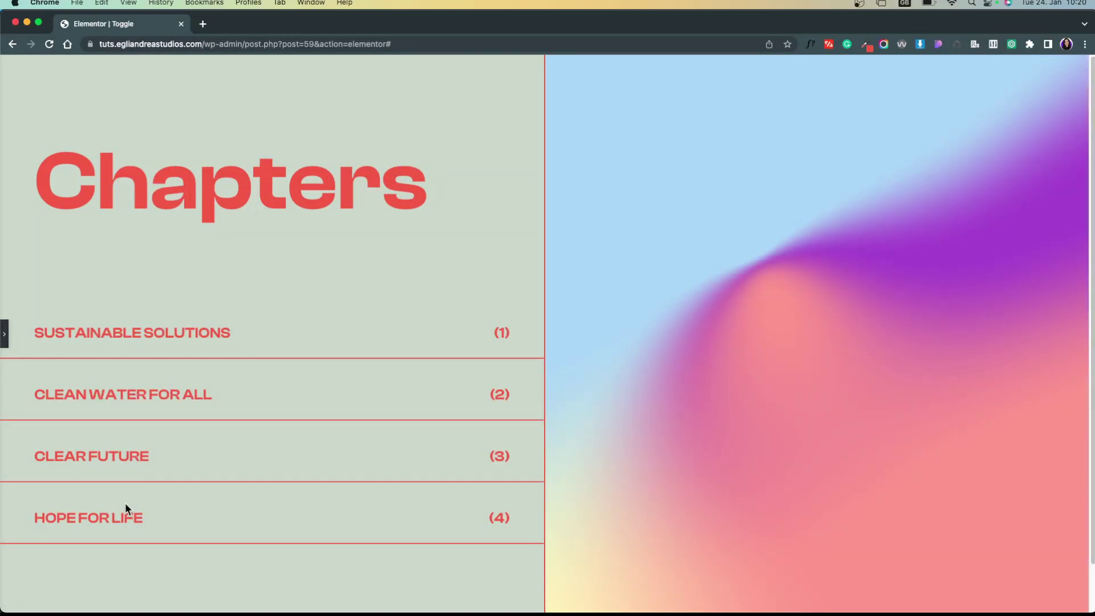
mouse_move(124, 517)
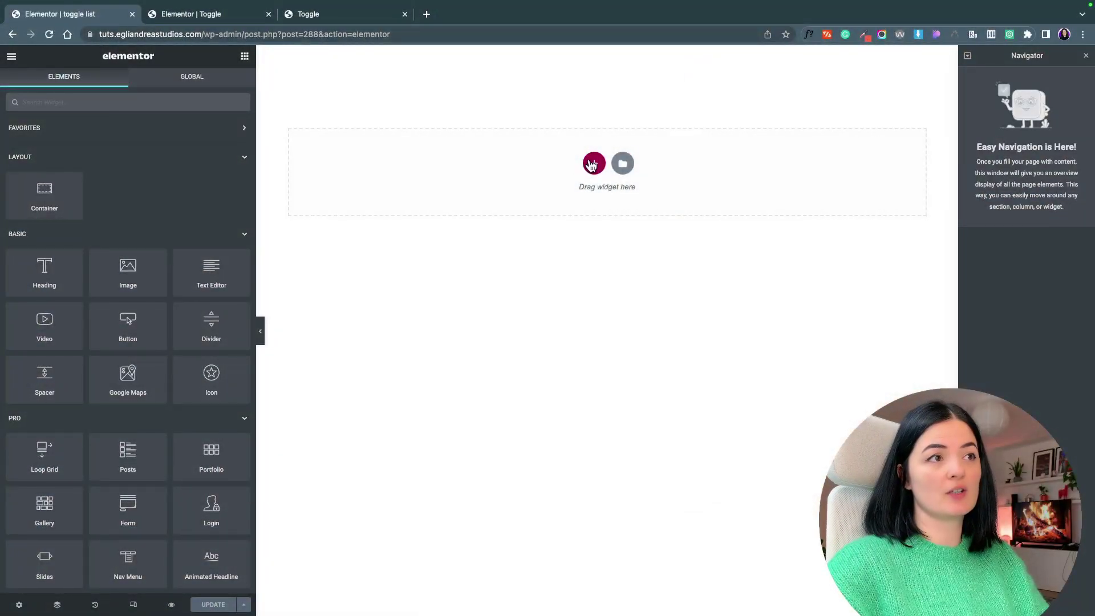
Add a two-column container and clear the inner columns' fixed 50% widths
left_click(593, 166)
left_click(592, 197)
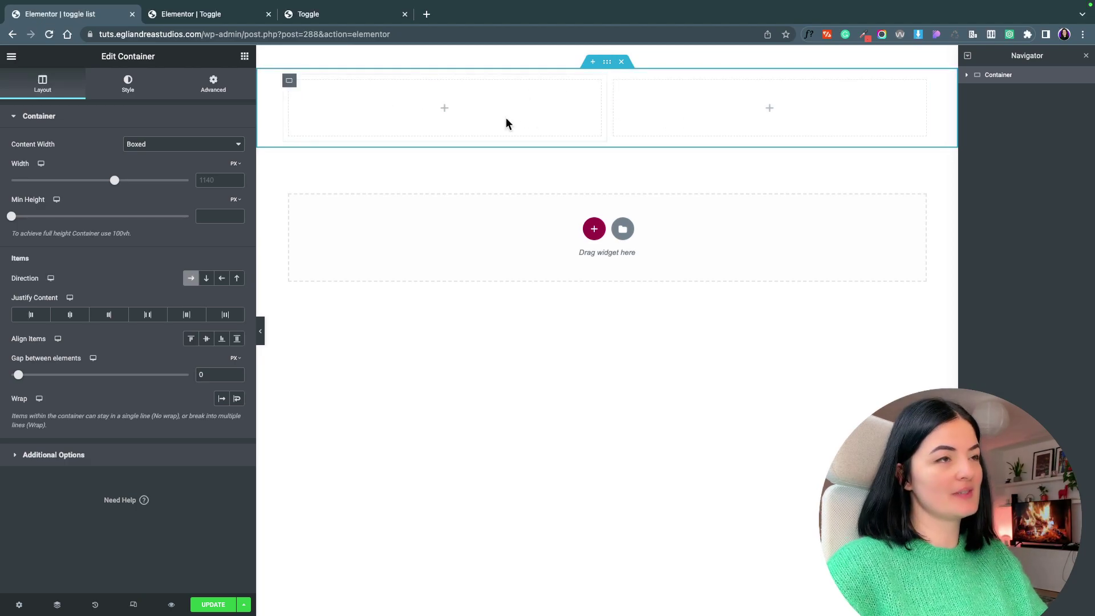
left_click(457, 112)
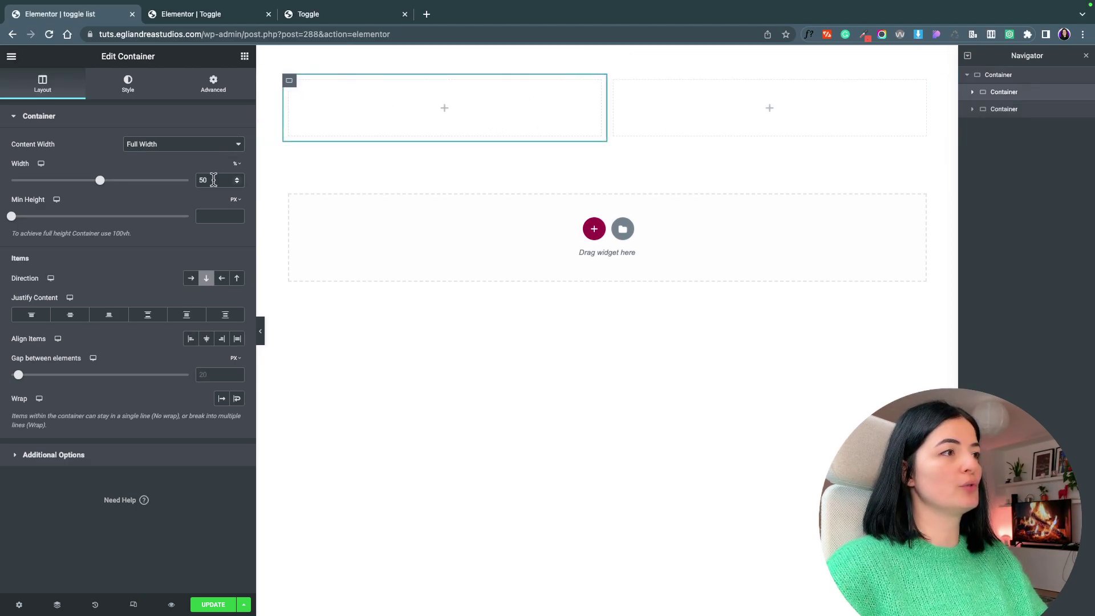
left_click(730, 86)
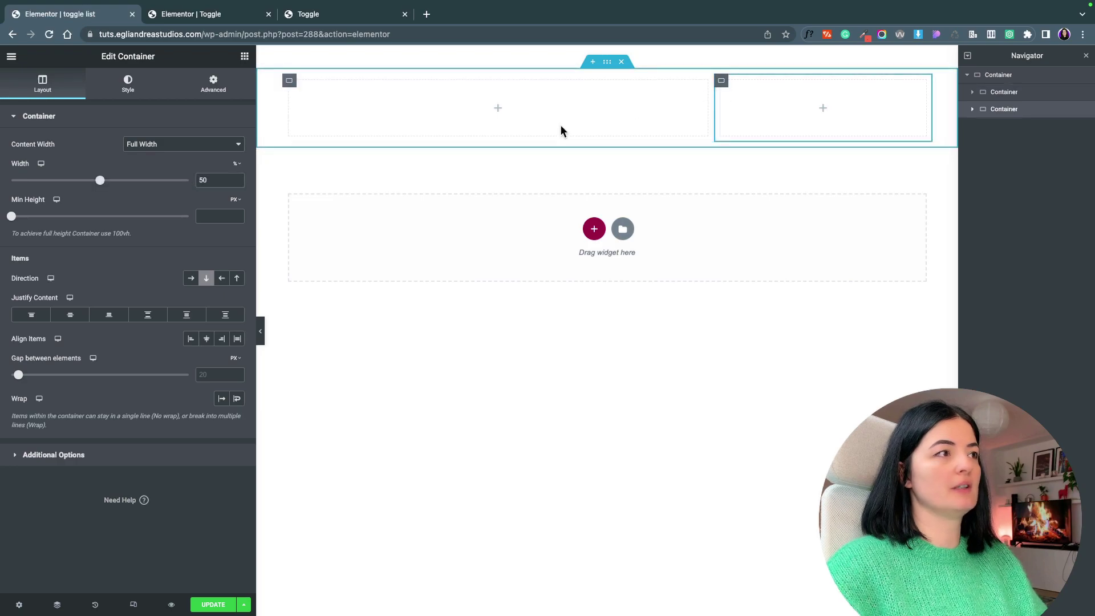
key("BackSpace")
key("BackSpace")
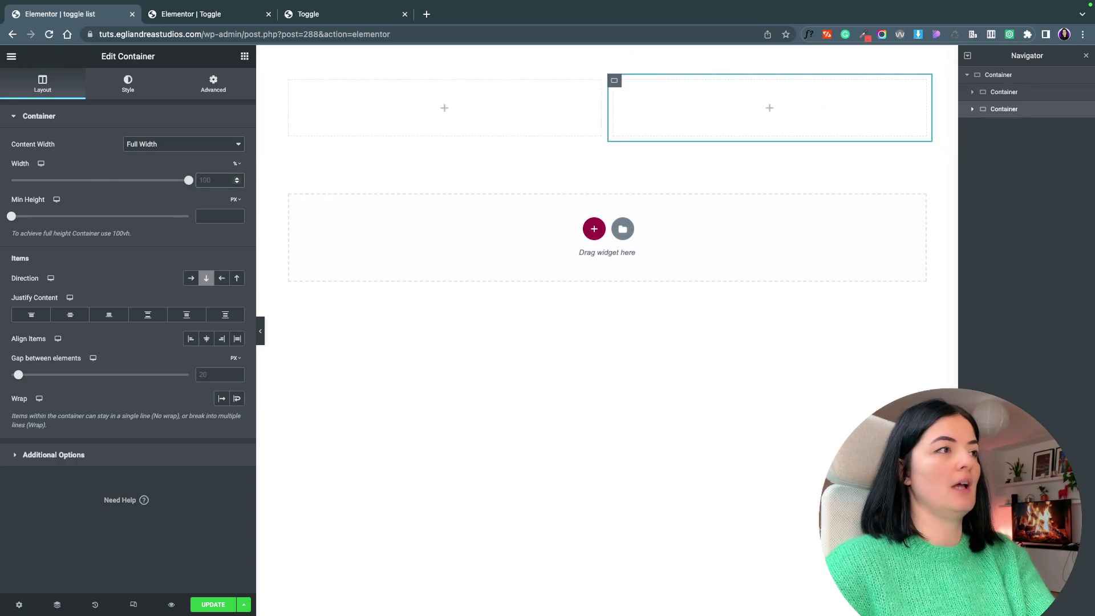
Make the outer container Full Width with zero inner padding
left_click(579, 138)
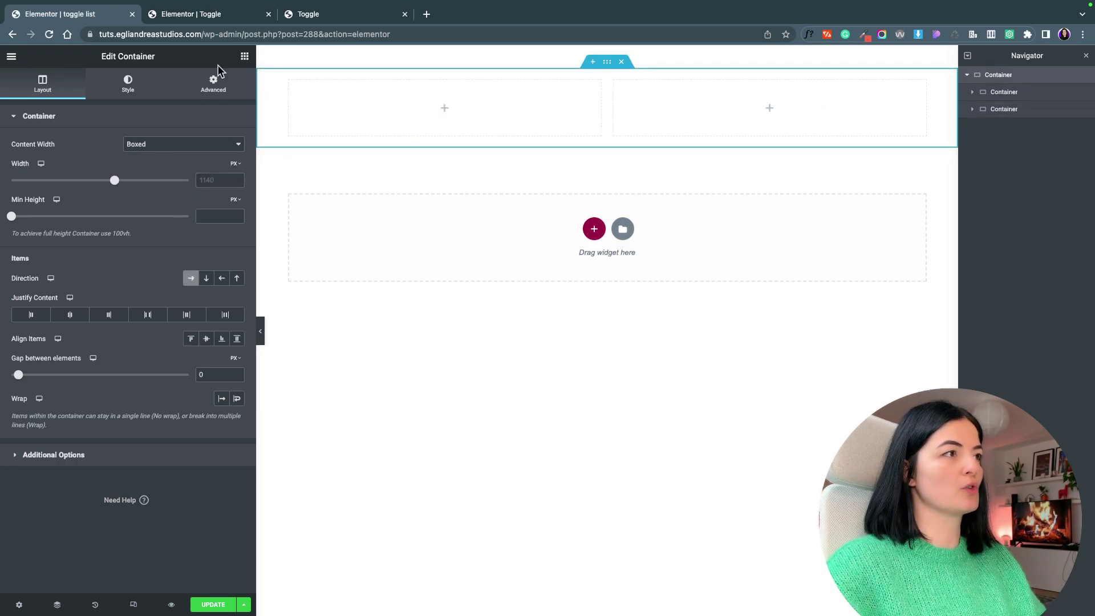
left_click(213, 144)
left_click(215, 157)
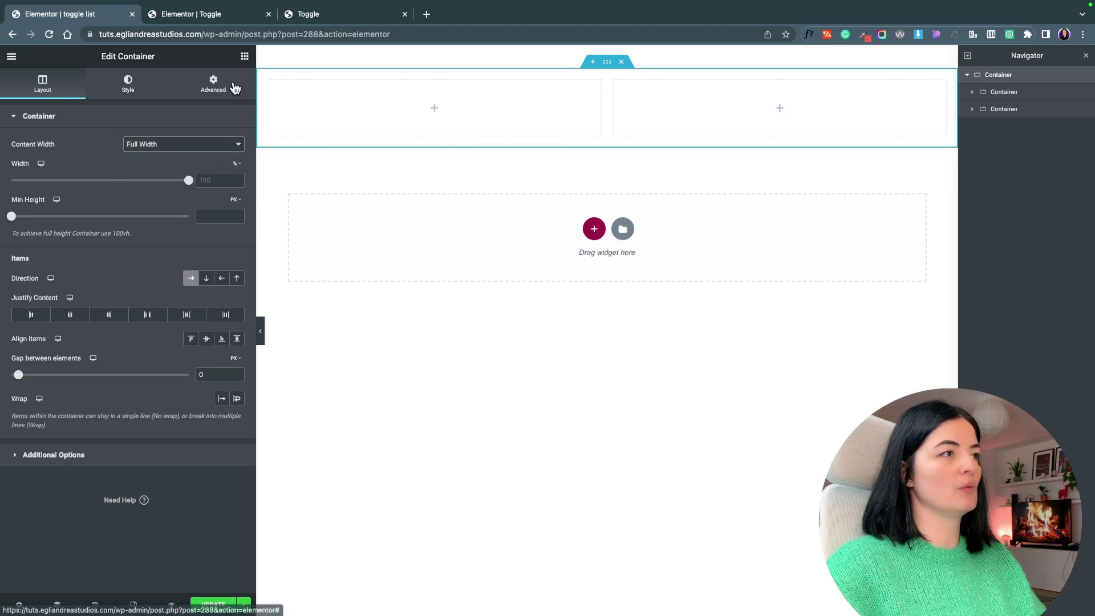
left_click(213, 85)
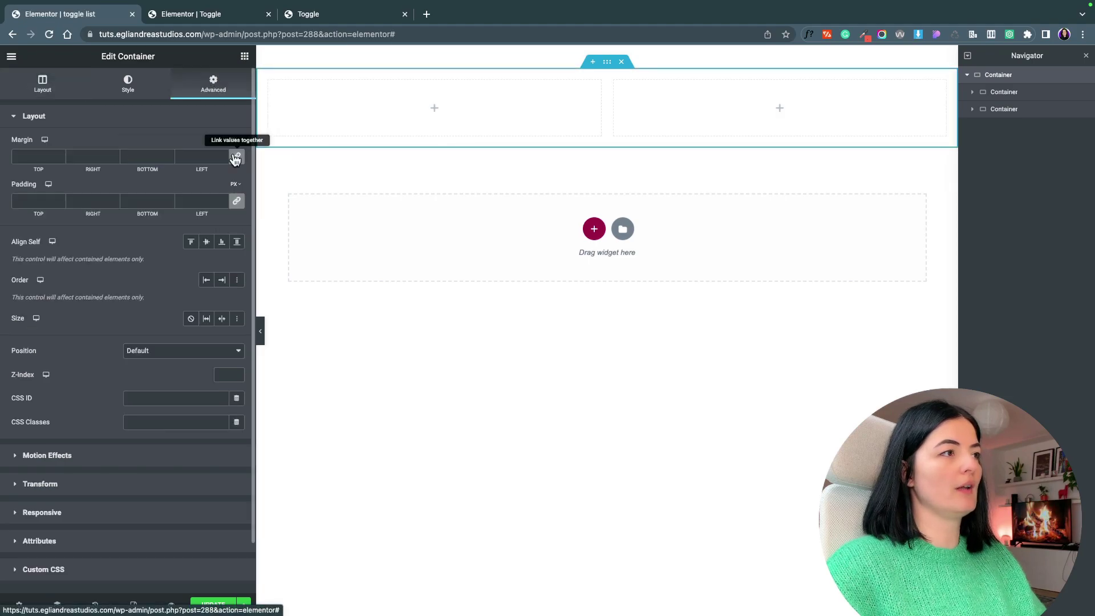
left_click(237, 203)
left_click(536, 96)
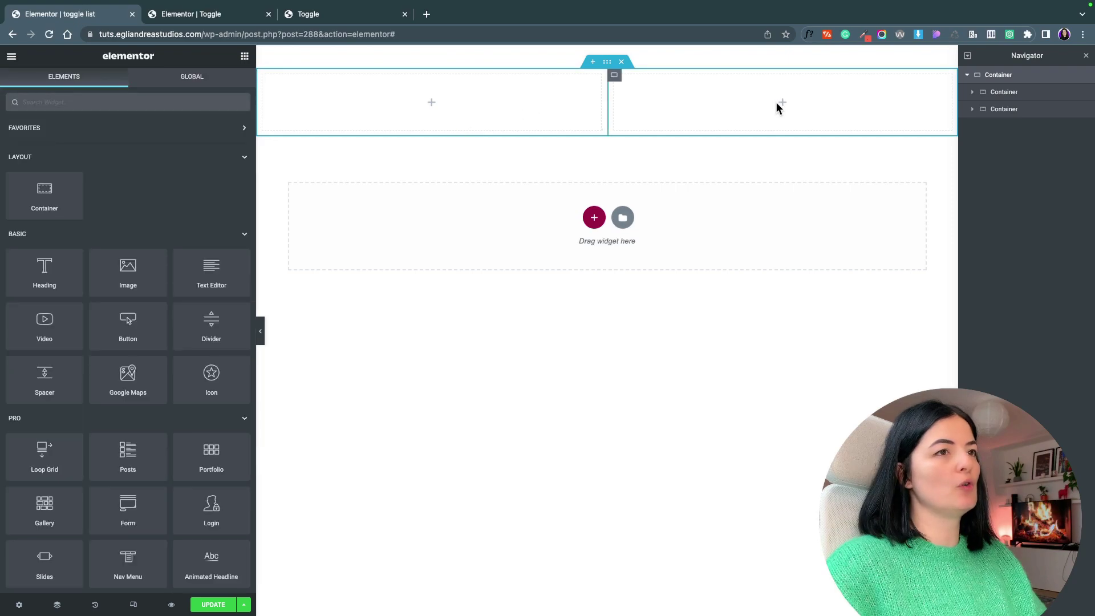
Put an Image widget in the right column showing the 'Your social media is not your portfolio' graphic
left_click_drag(128, 273, 678, 114)
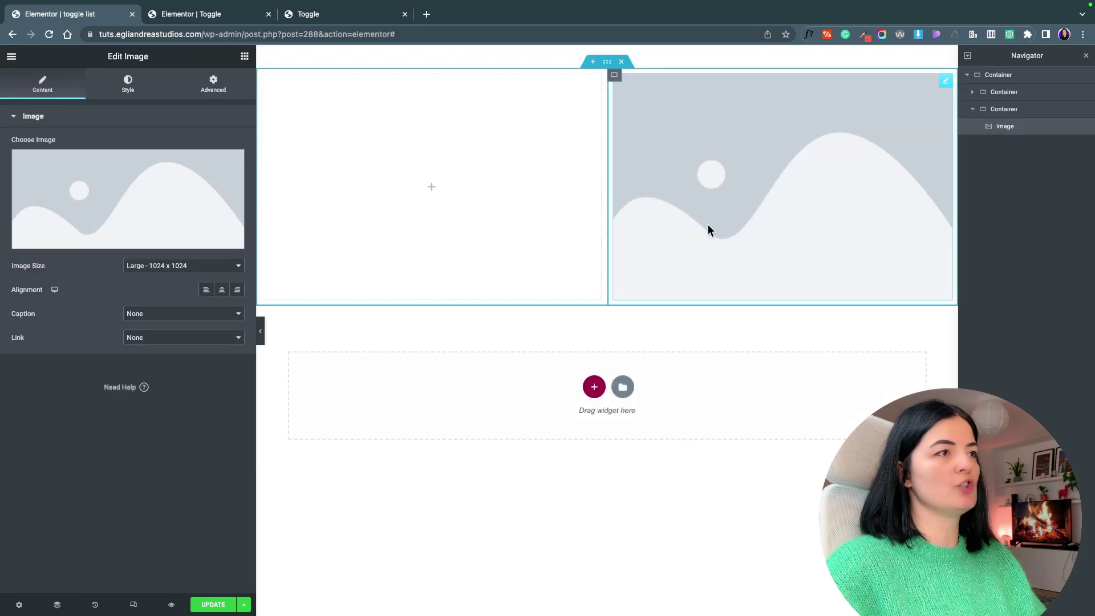
left_click(614, 74)
left_click(213, 83)
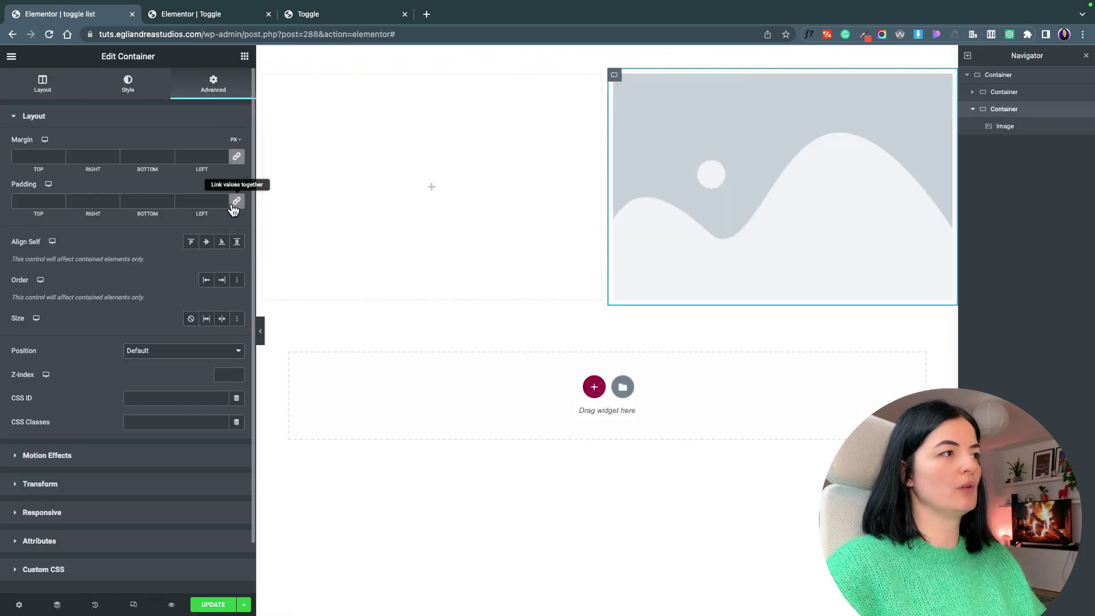
left_click(712, 189)
left_click(176, 213)
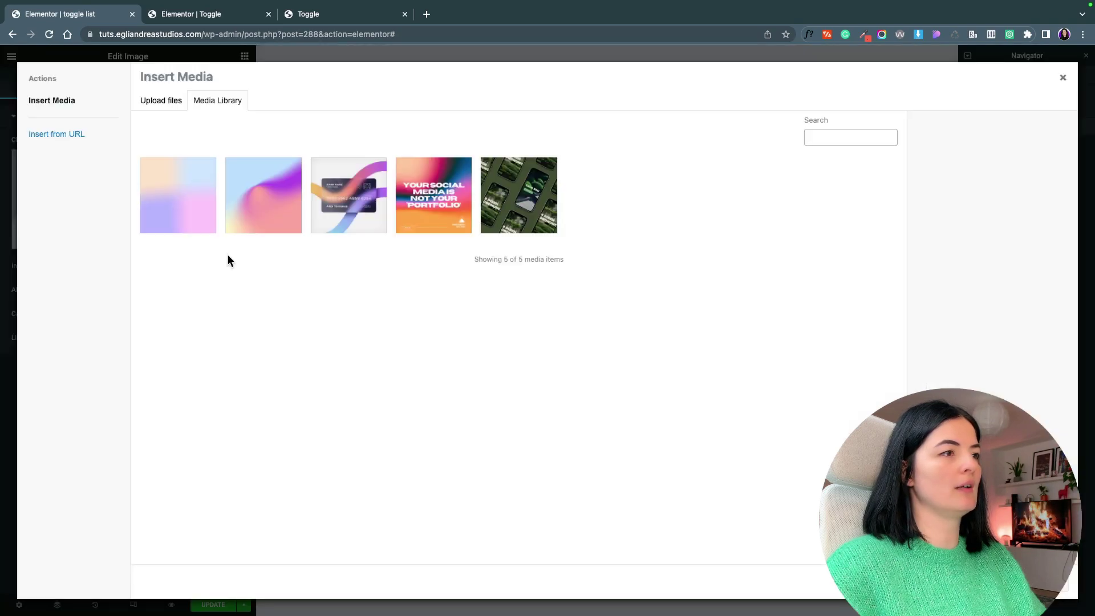
left_click(442, 204)
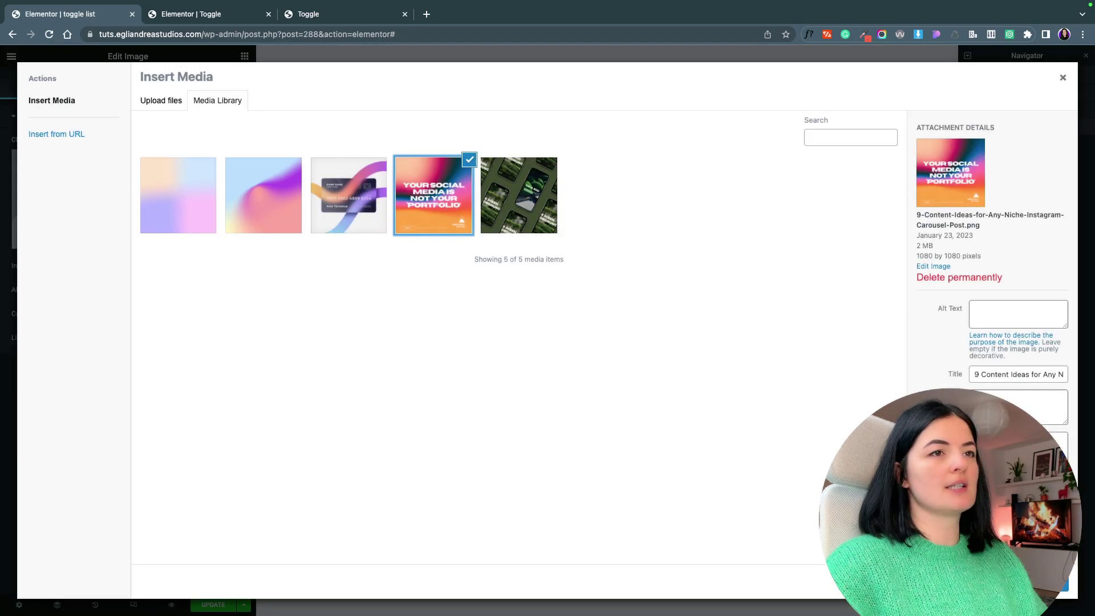
left_click(1061, 586)
Drop a default Heading widget into the left column
left_click(220, 92)
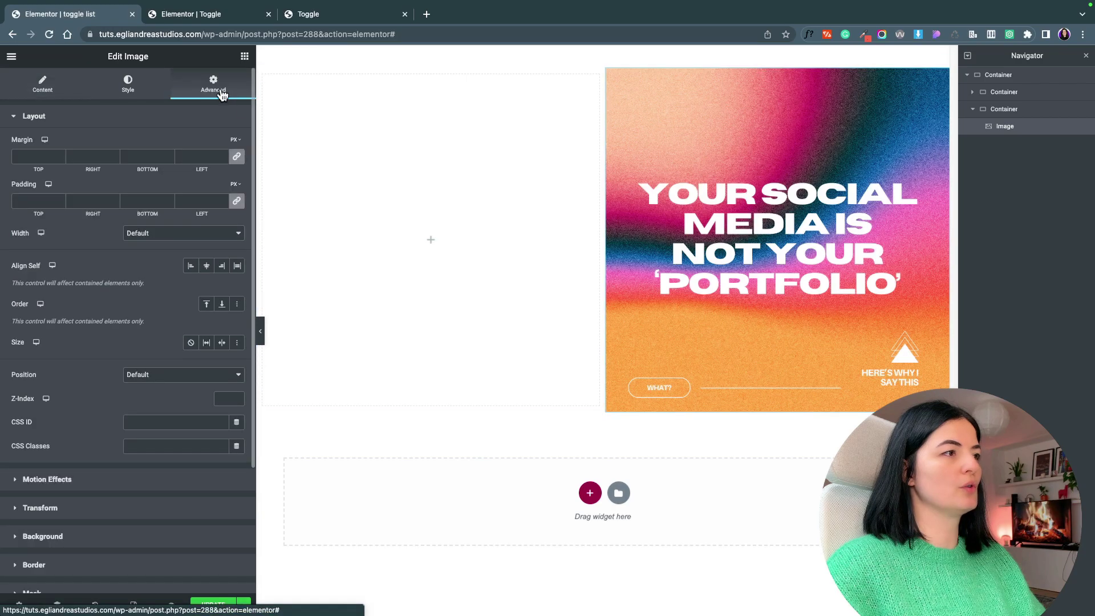
scroll(200, 384, "down", 5)
left_click(431, 239)
left_click_drag(49, 265, 368, 228)
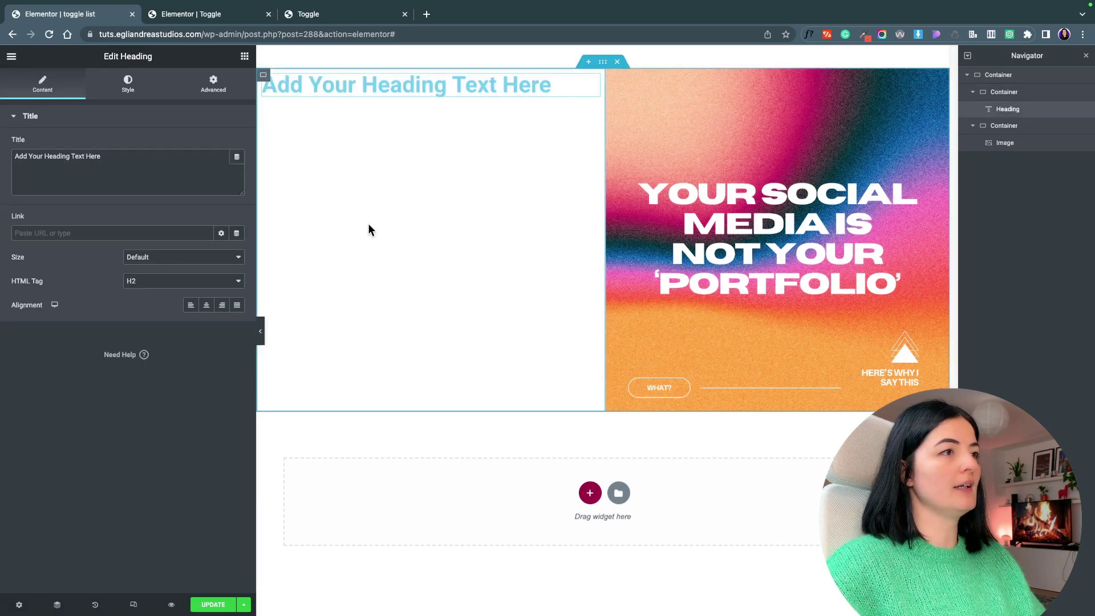
Center the heading vertically in the left column and colour it the global red
left_click(264, 77)
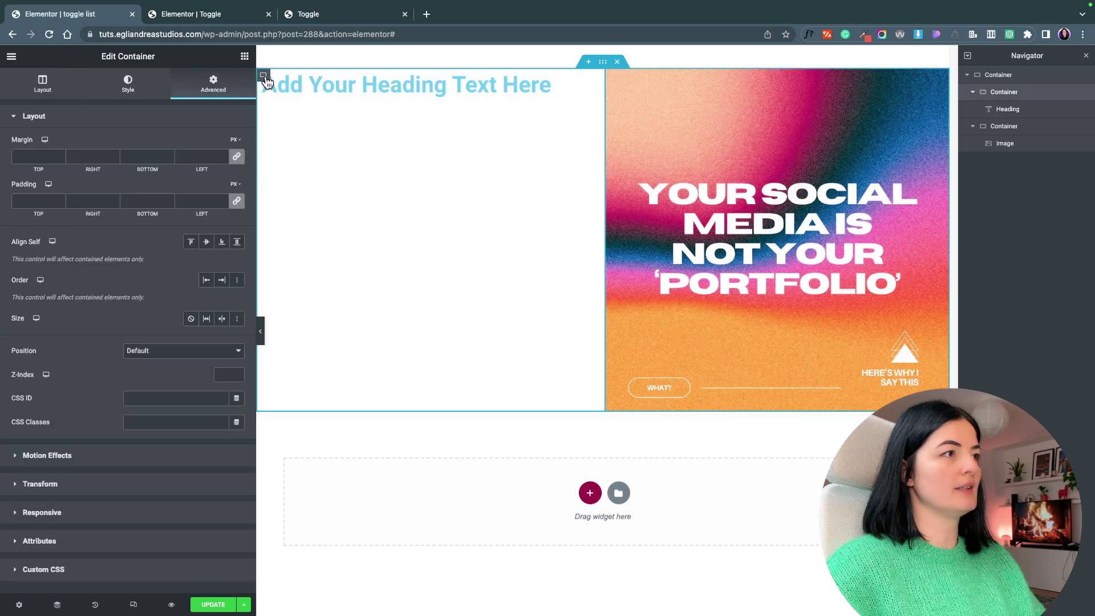
left_click(207, 244)
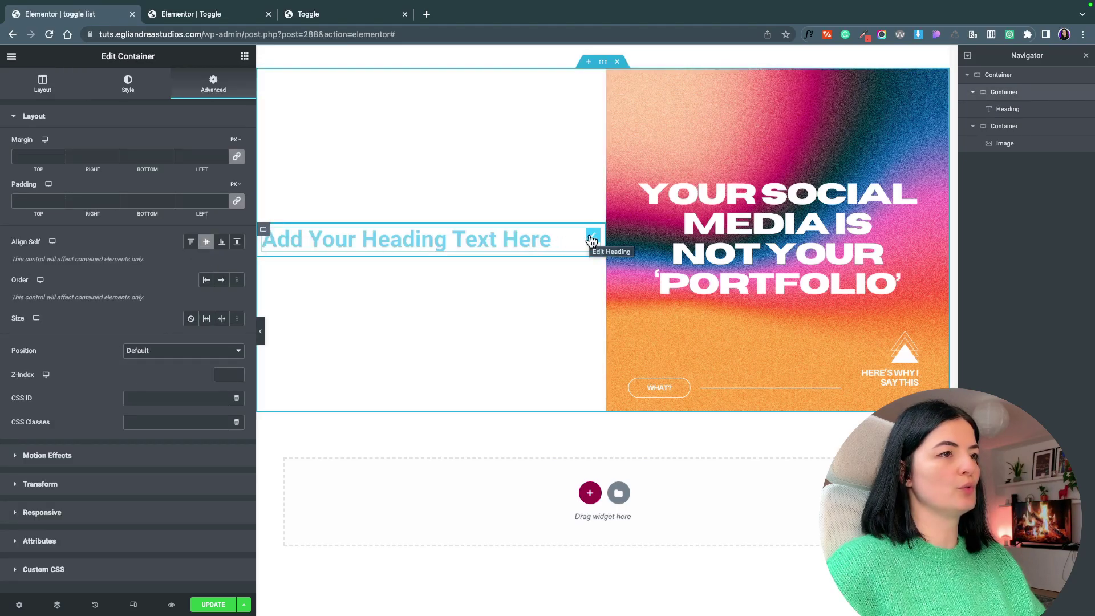
left_click(592, 237)
left_click(128, 84)
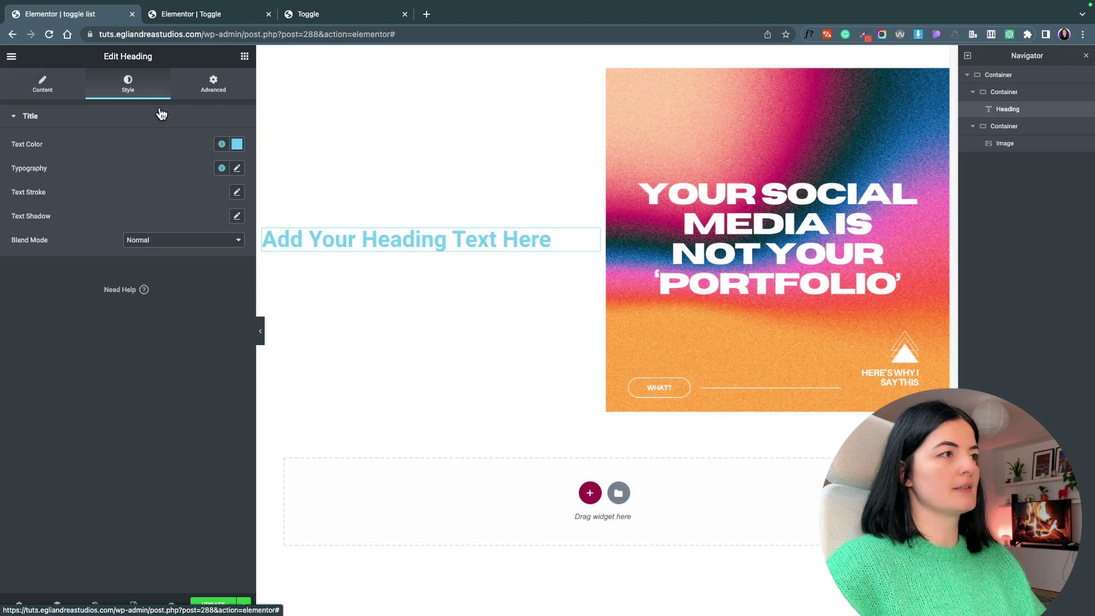
left_click(237, 147)
left_click(222, 143)
left_click(108, 278)
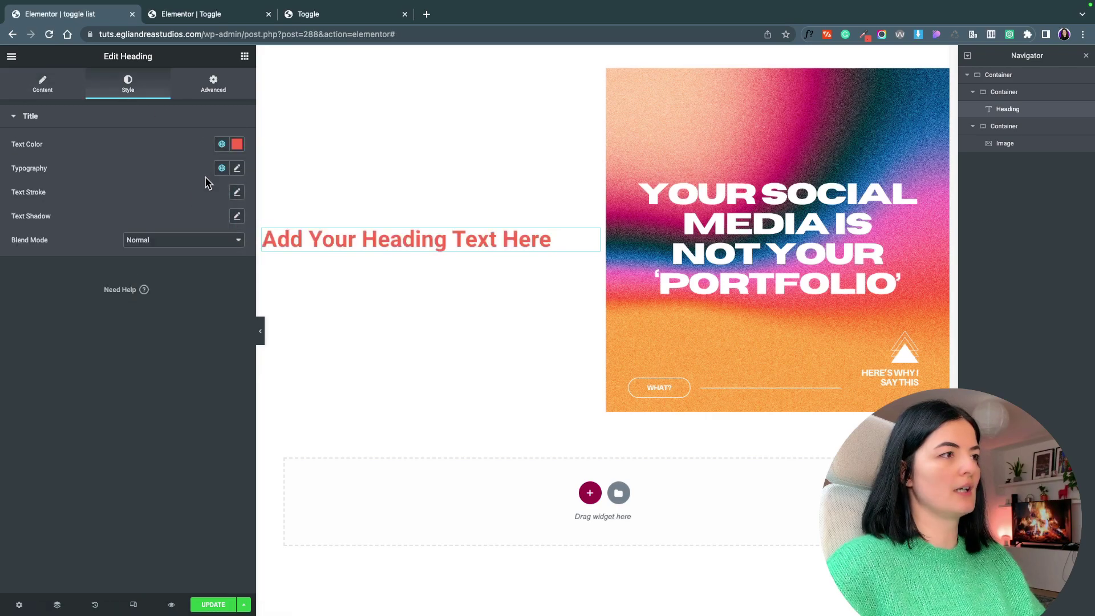
Set the heading font to Clash Display, sized in REM
left_click(238, 169)
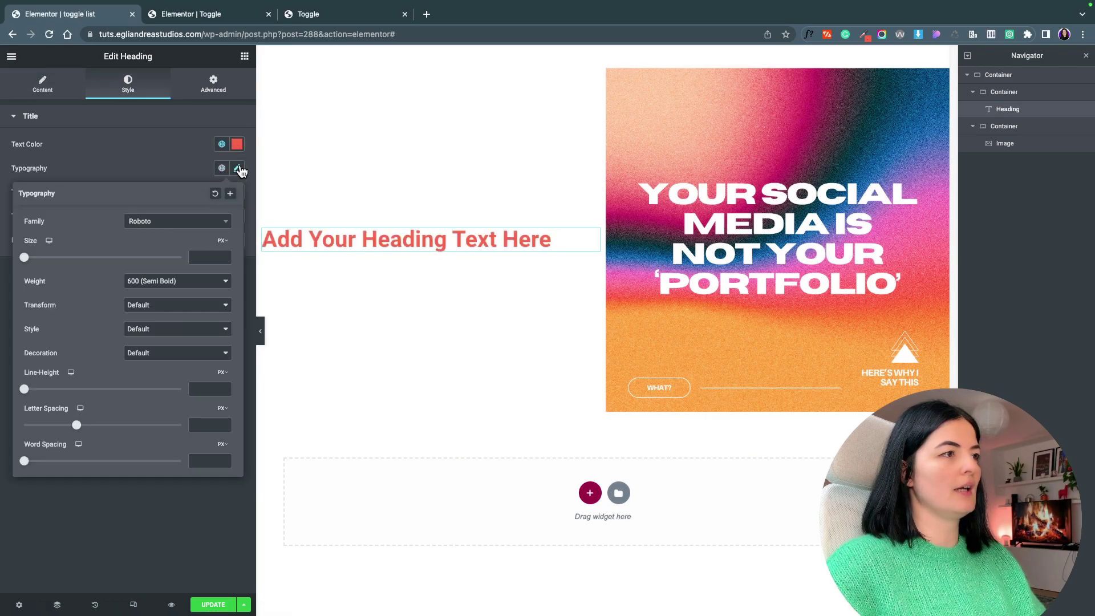
left_click(180, 227)
scroll(174, 294, "up", 8)
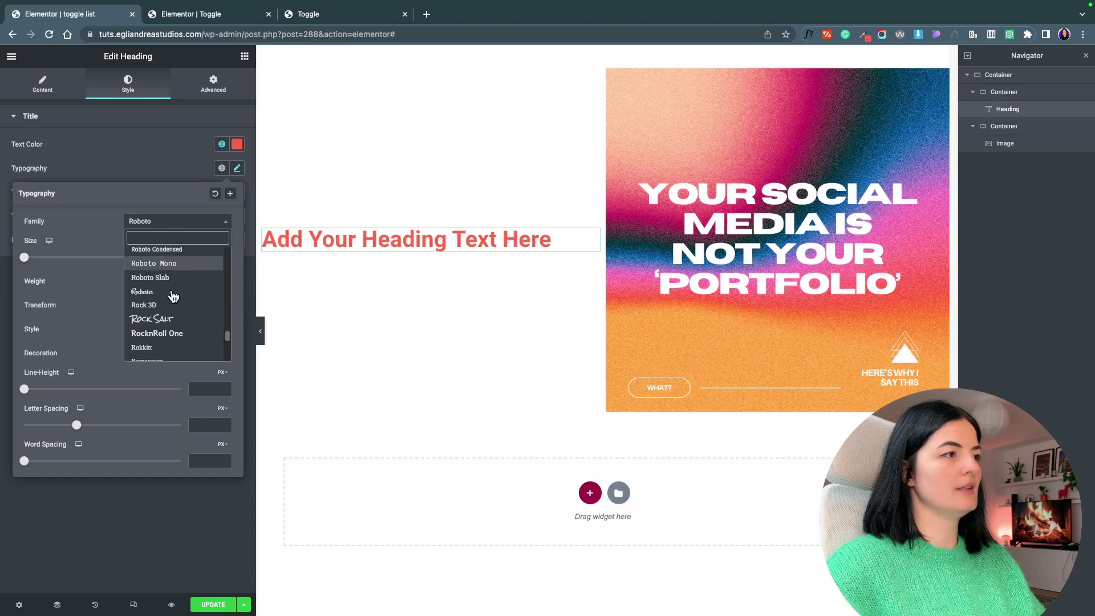
scroll(224, 317, "up", 10)
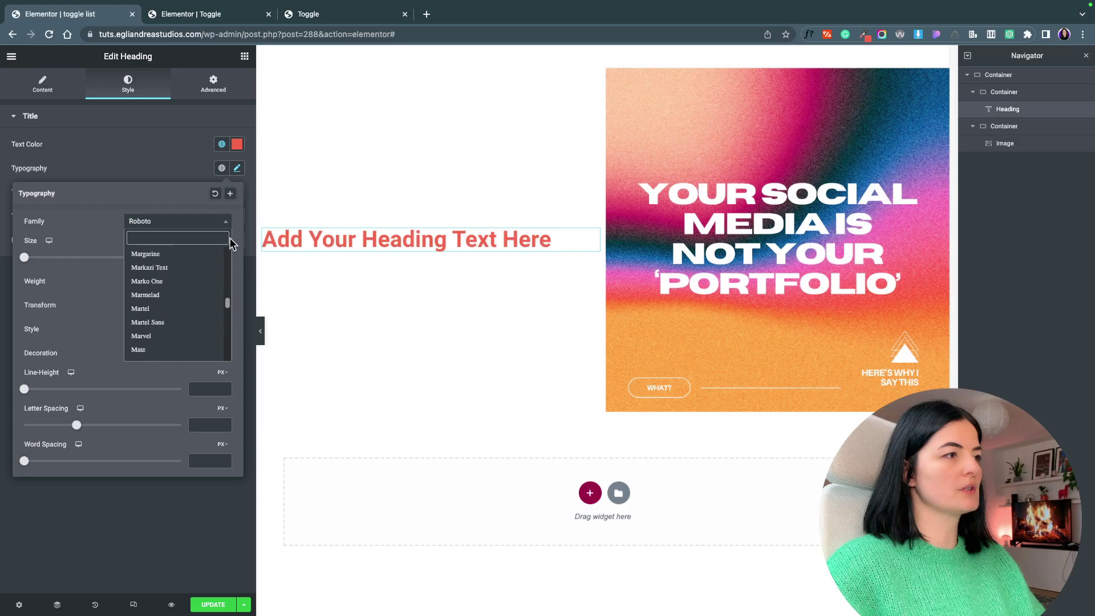
scroll(227, 234, "up", 10)
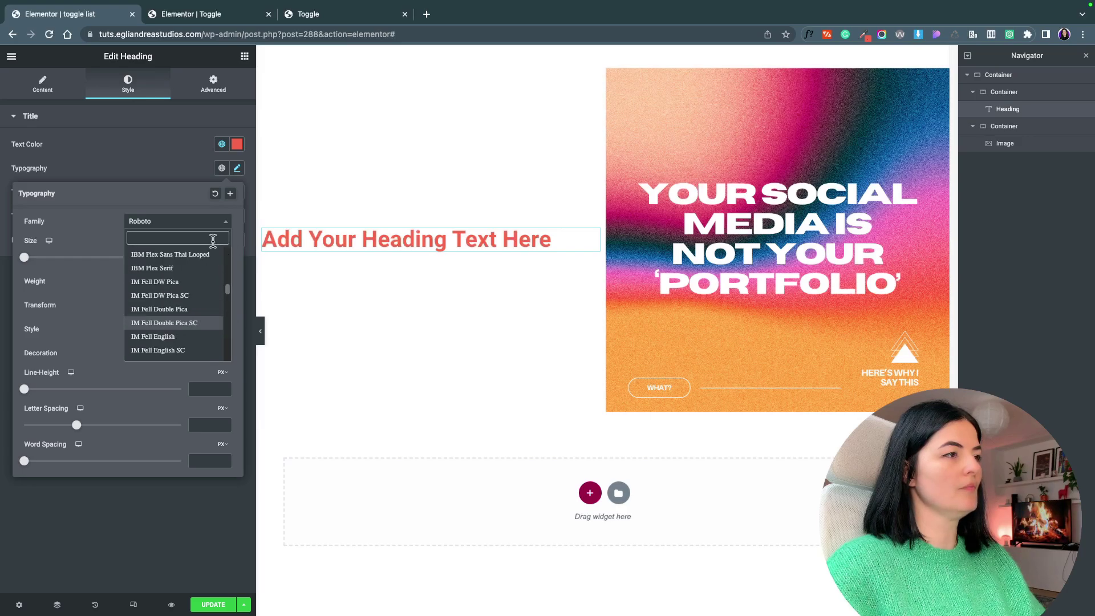
scroll(212, 245, "up", 15)
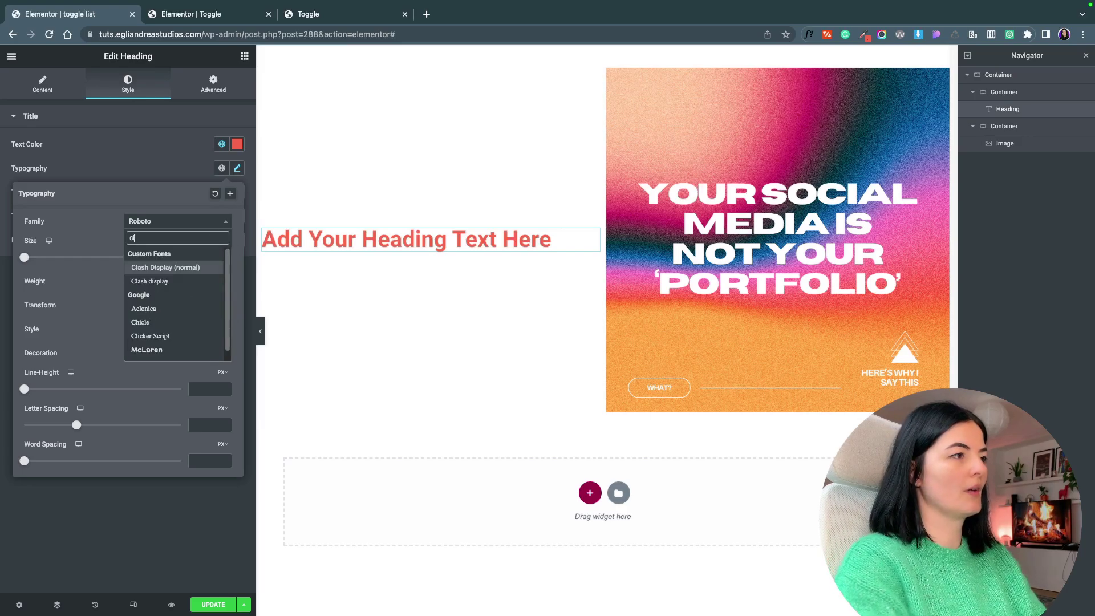
left_click(172, 272)
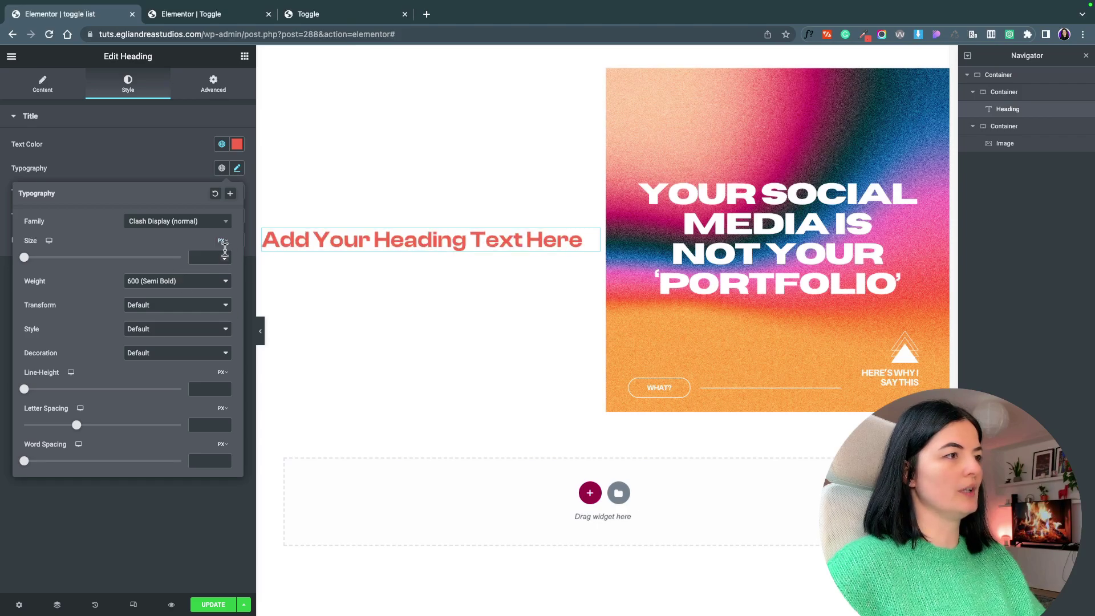
left_click(222, 275)
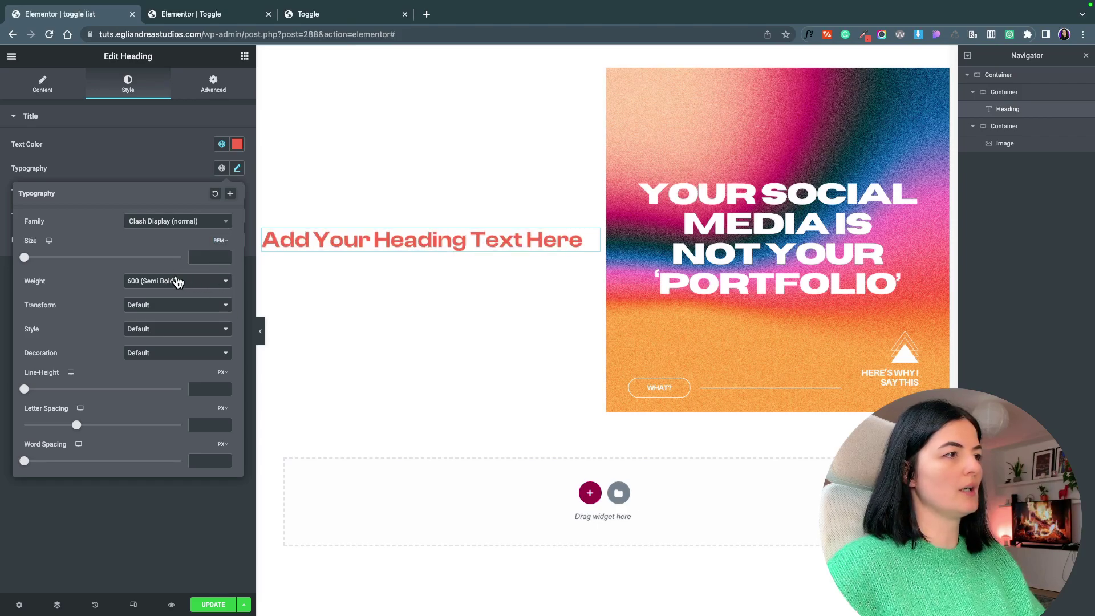
left_click_drag(26, 260, 66, 260)
left_click(361, 237)
key("ctrl+a")
Change the heading text to "Chapter"
left_click(60, 85)
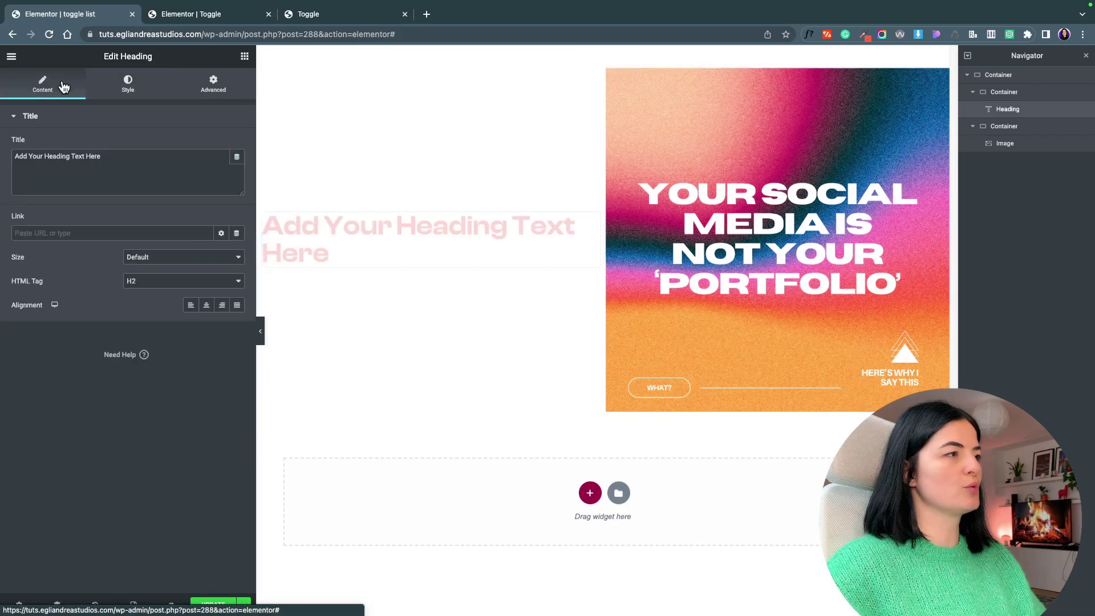
left_click_drag(78, 168, 4, 159)
type("C")
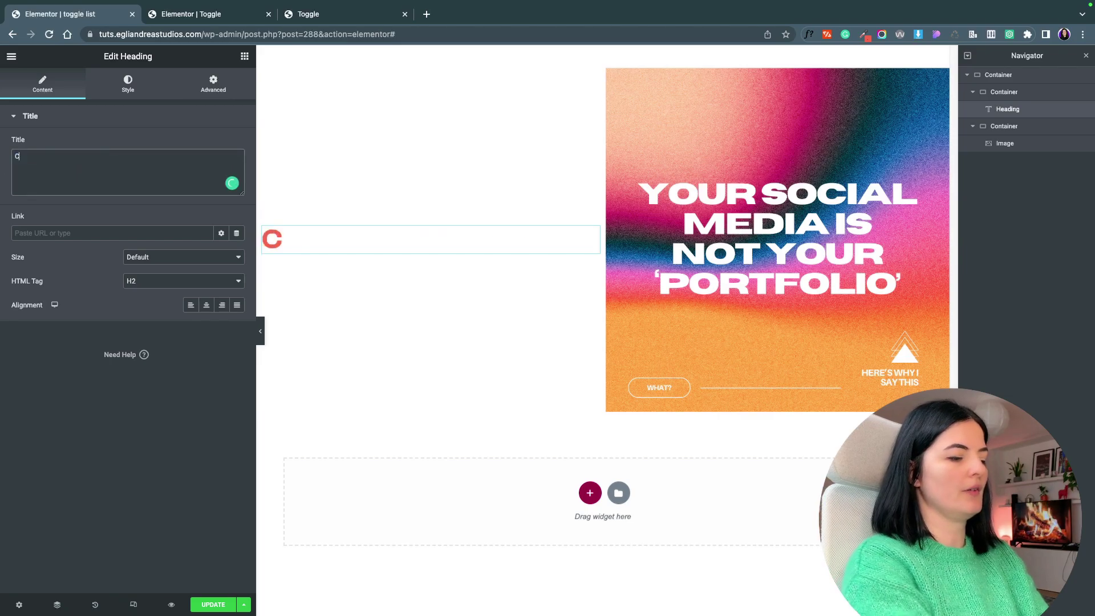
key("Caps_Lock")
type("hapter")
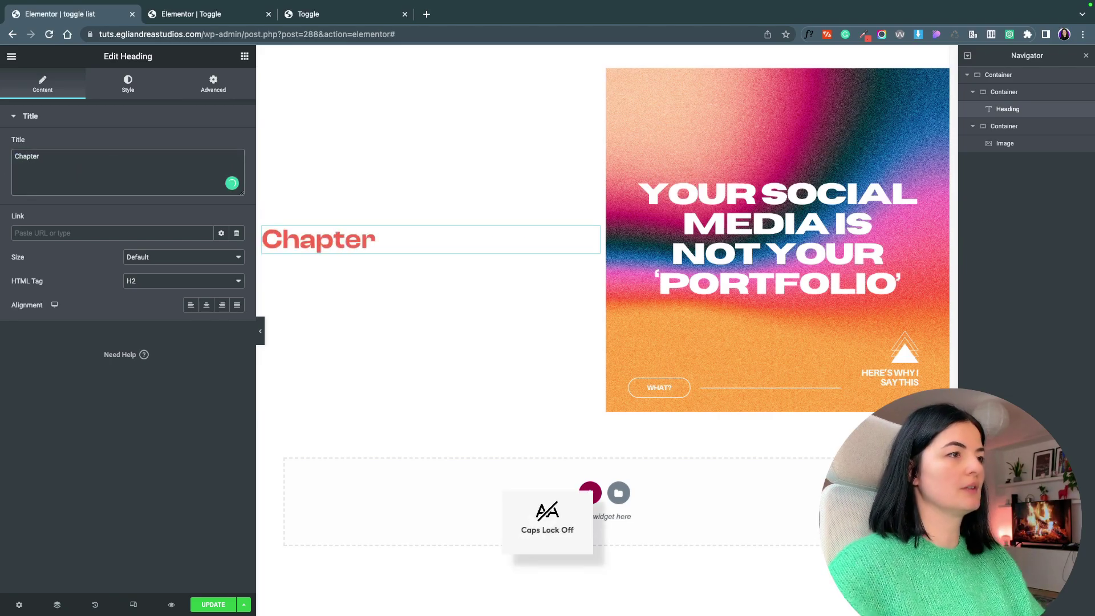
Enlarge the Chapter heading's font size to 7.5 rem
left_click(117, 93)
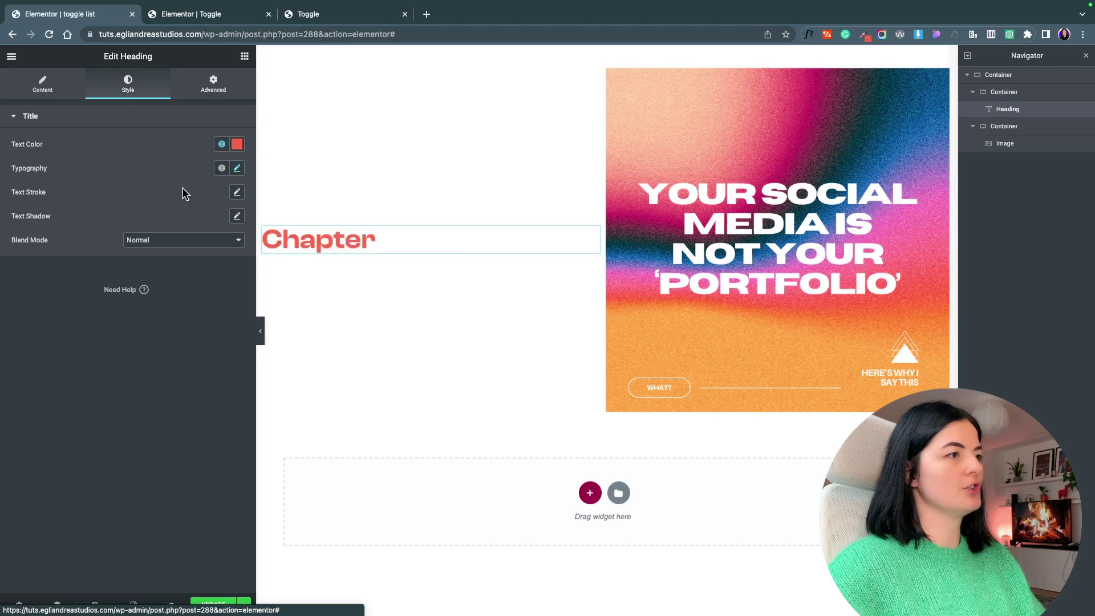
left_click(237, 168)
left_click_drag(94, 257, 141, 257)
left_click(602, 62)
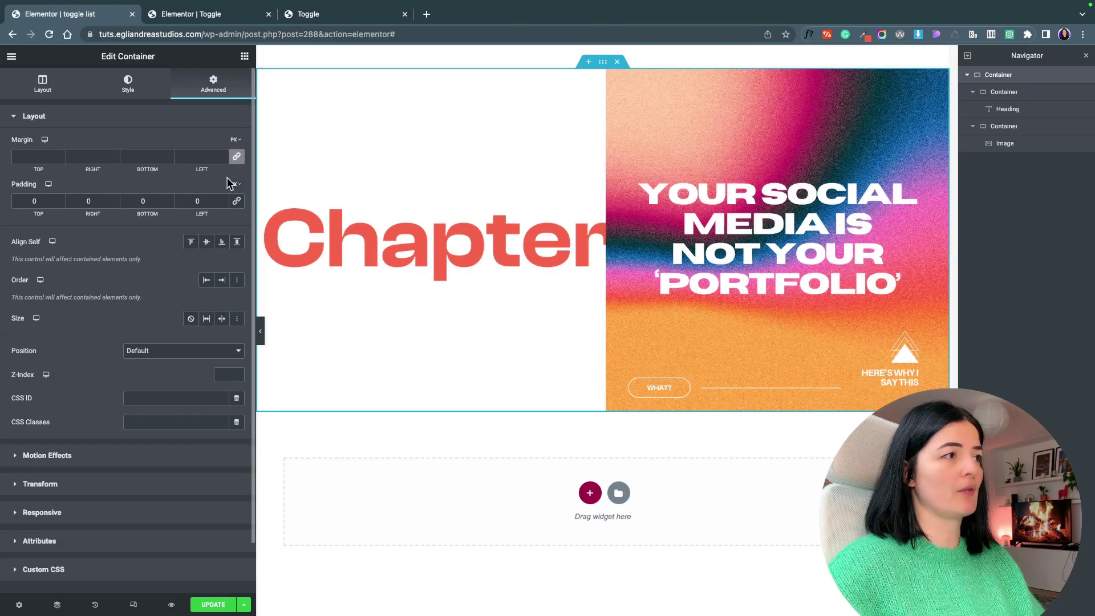
Copy the light grey-green d1dcd1 using the colour-picker browser extension
left_click(881, 36)
left_click(830, 69)
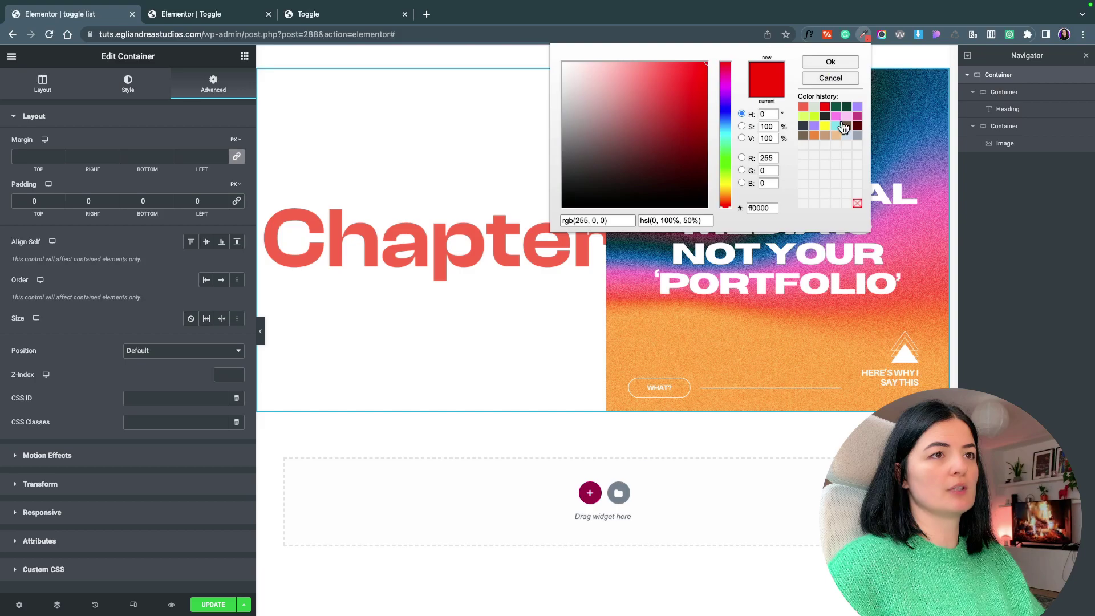
left_click(815, 108)
key("Return")
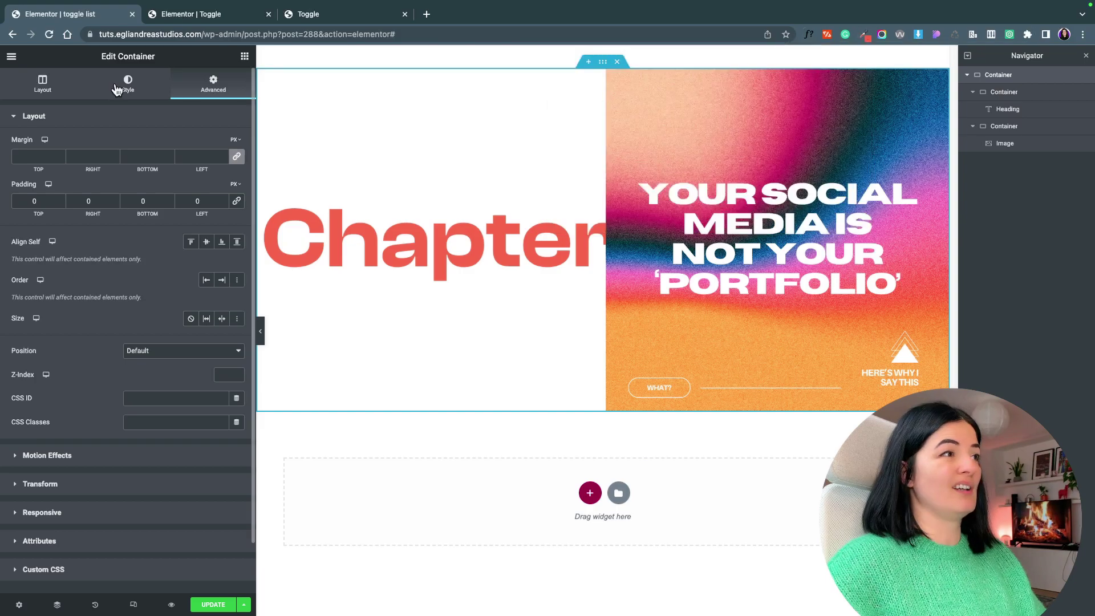
Give the container a Classic background of #d1dcd1 and preview the page
left_click(128, 84)
left_click(191, 168)
left_click(221, 193)
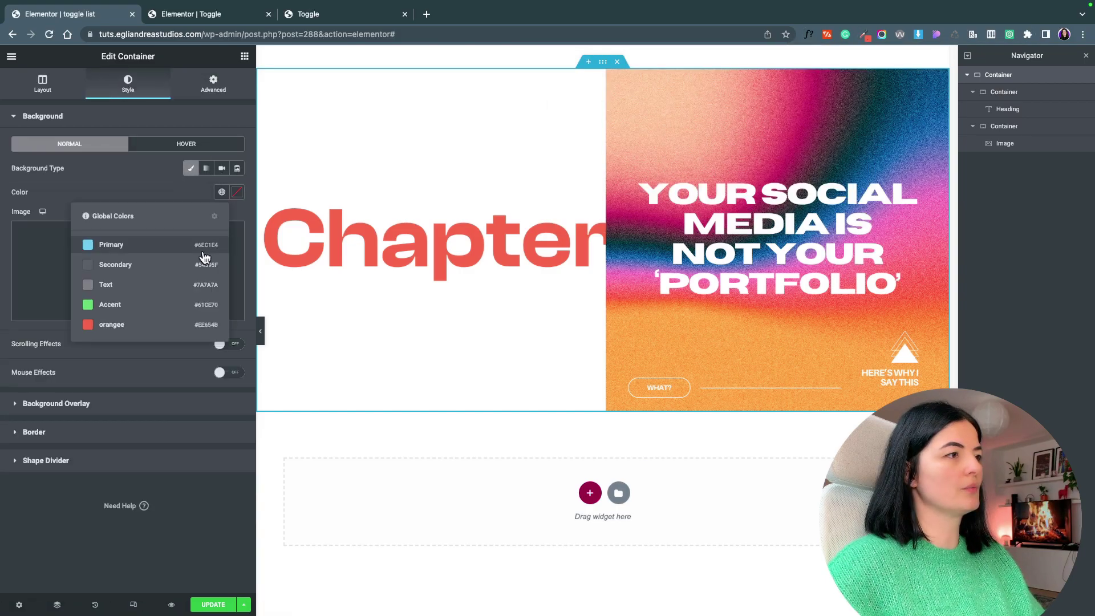
left_click(237, 192)
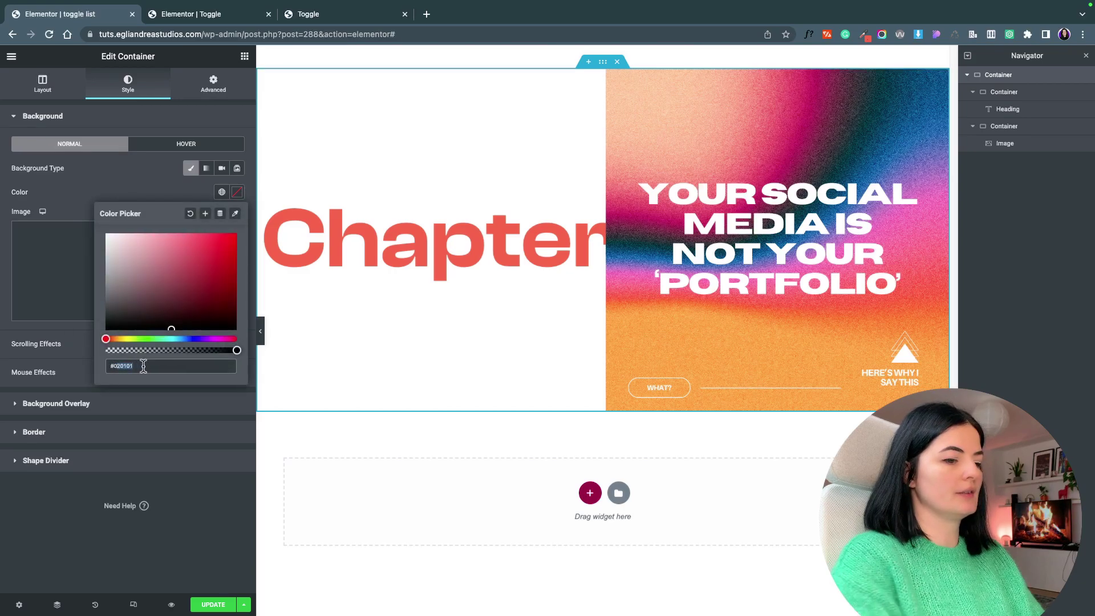
type("#d1dcd1")
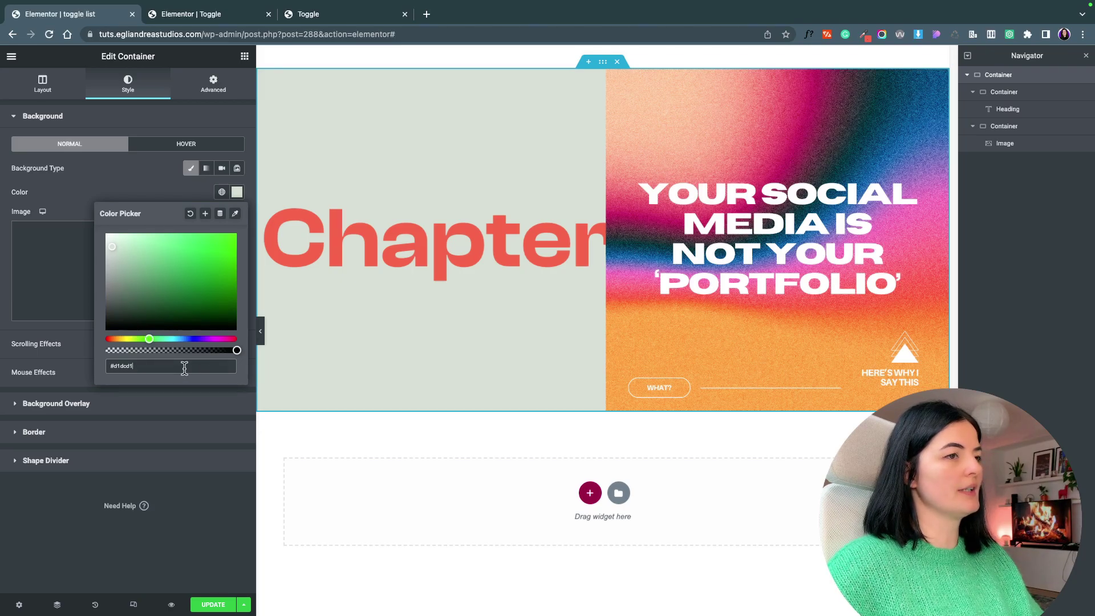
left_click(260, 330)
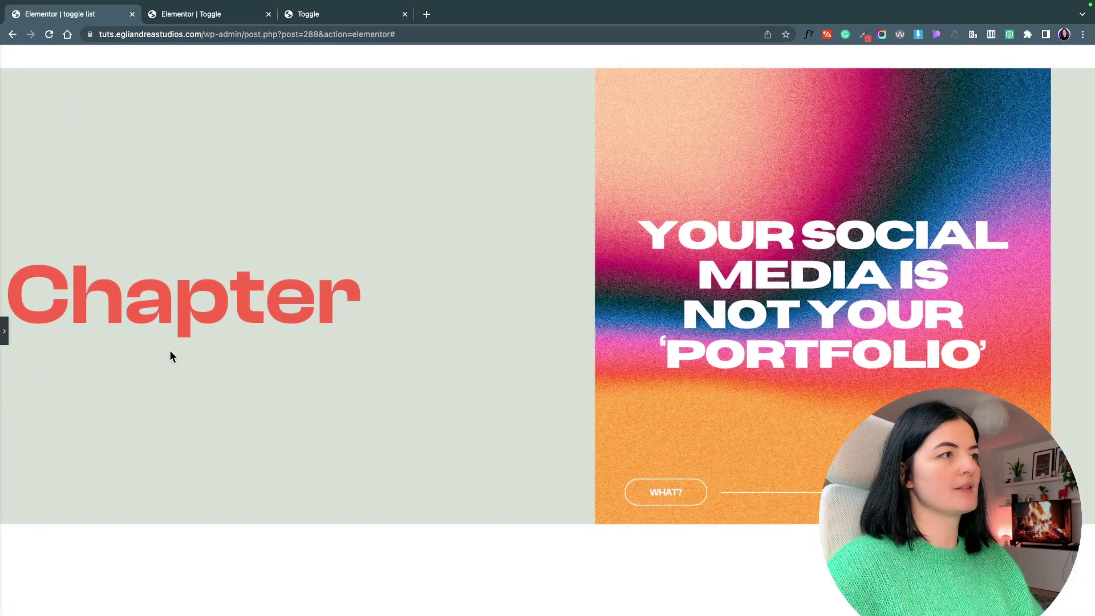
left_click(6, 333)
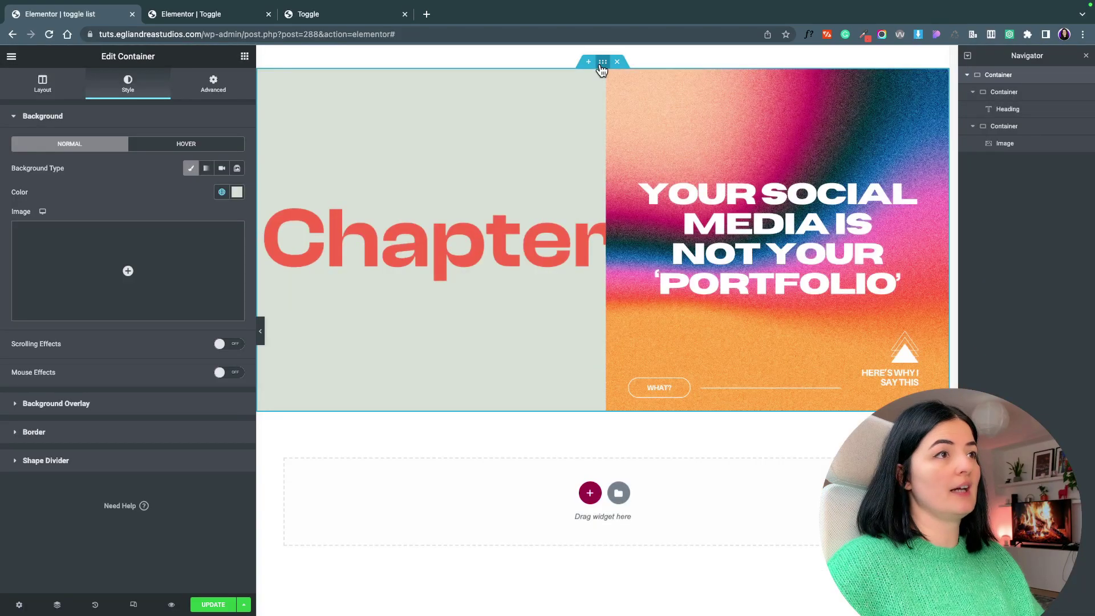
Set the section's top margin to -41 and preview the result
left_click(215, 86)
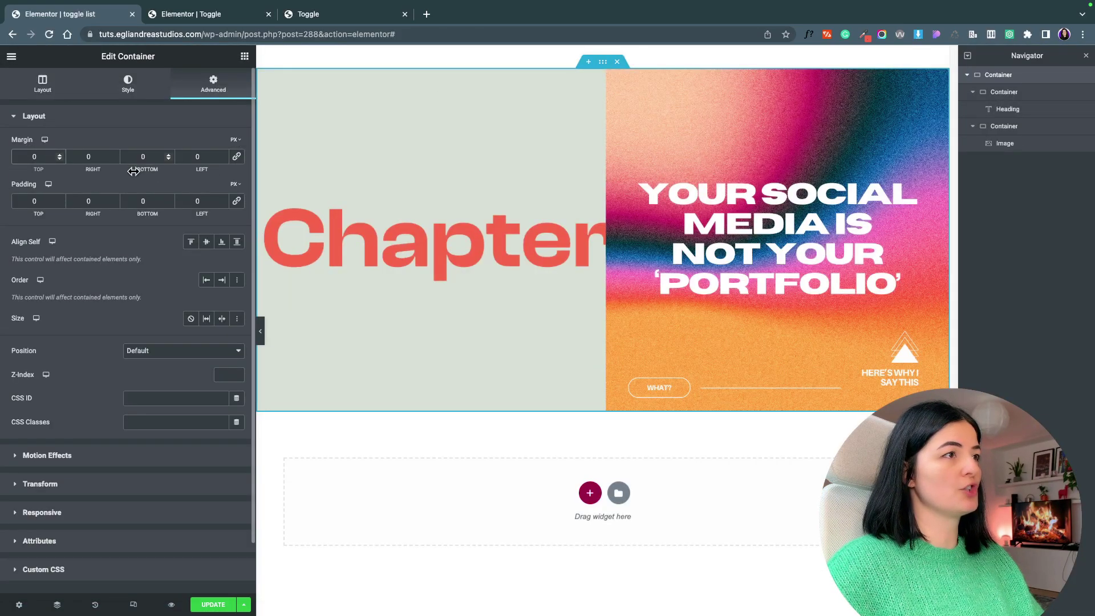
left_click(59, 159)
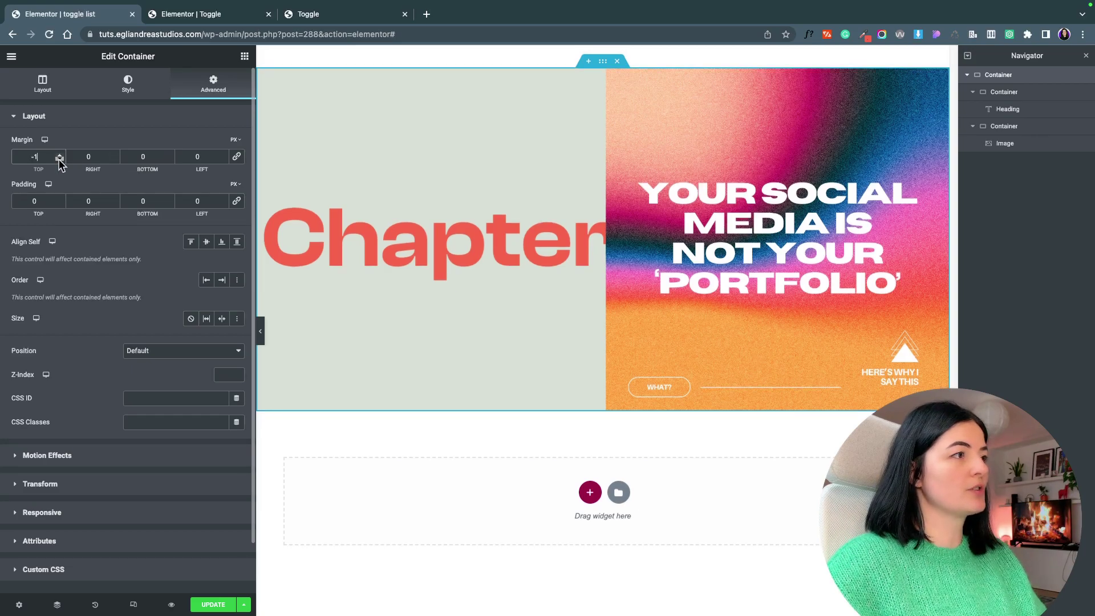
left_click(59, 159)
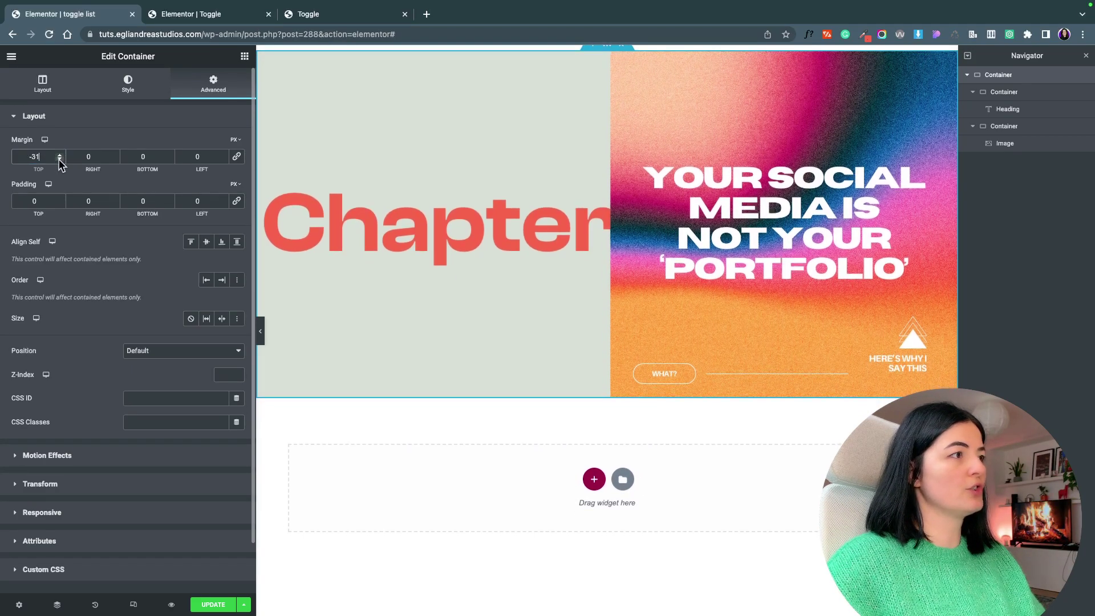
left_click(60, 159)
left_click(59, 159)
left_click(59, 159)
left_click(59, 159)
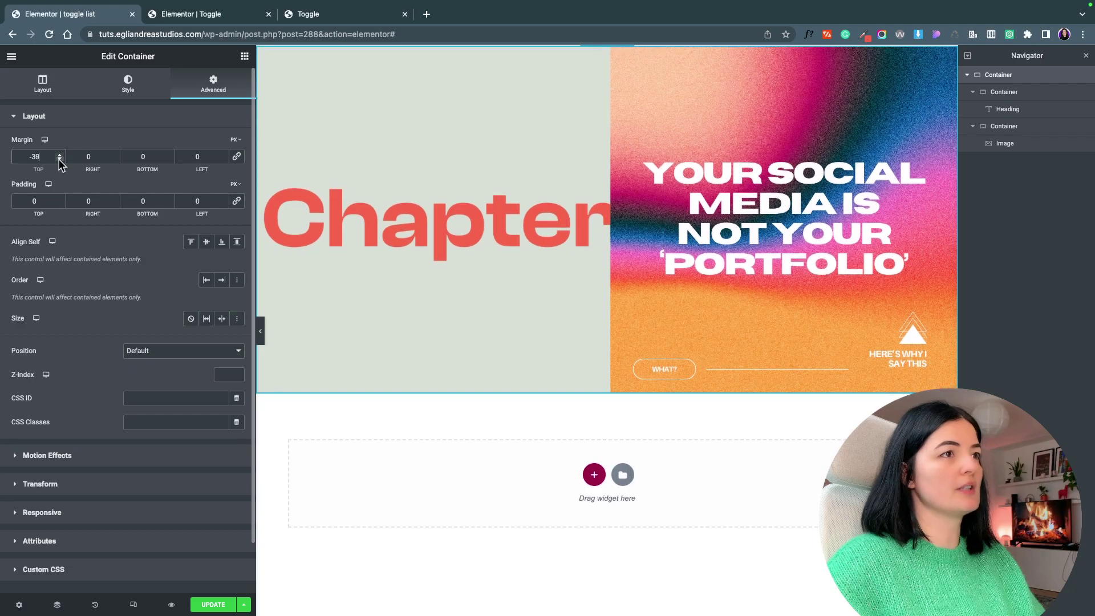
left_click(60, 159)
left_click(59, 159)
left_click(261, 329)
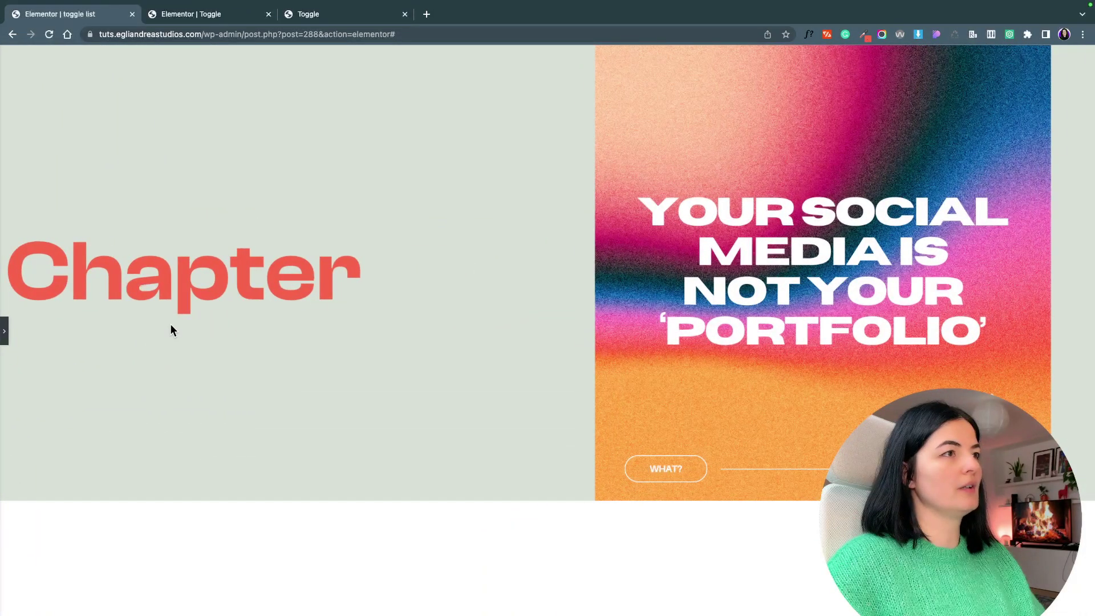
left_click(6, 328)
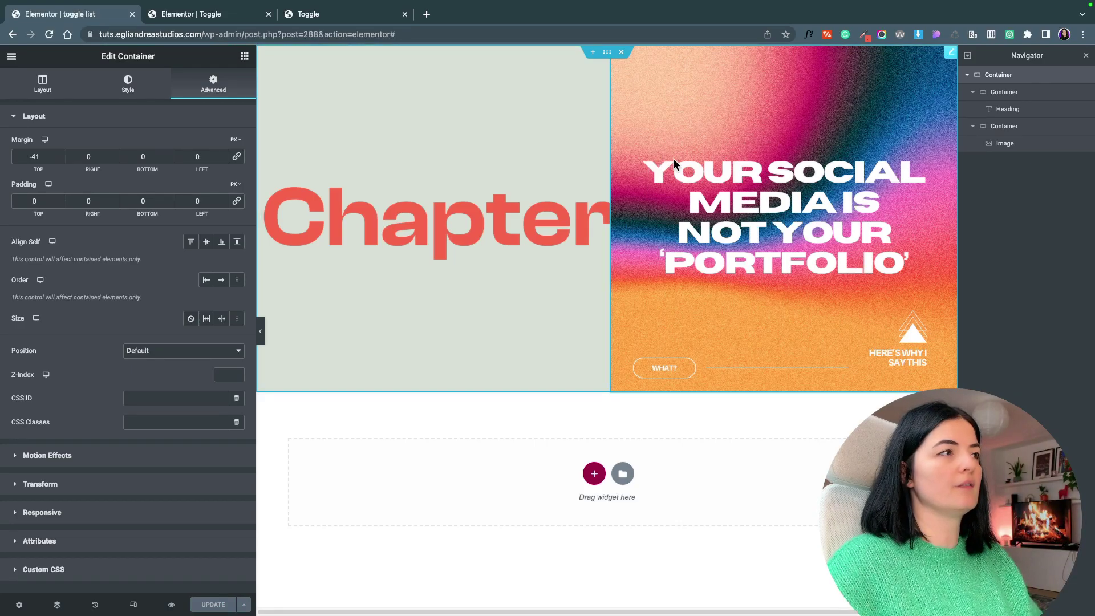
Give the outer section a minimum height of 100 VH
left_click(987, 127)
left_click(605, 54)
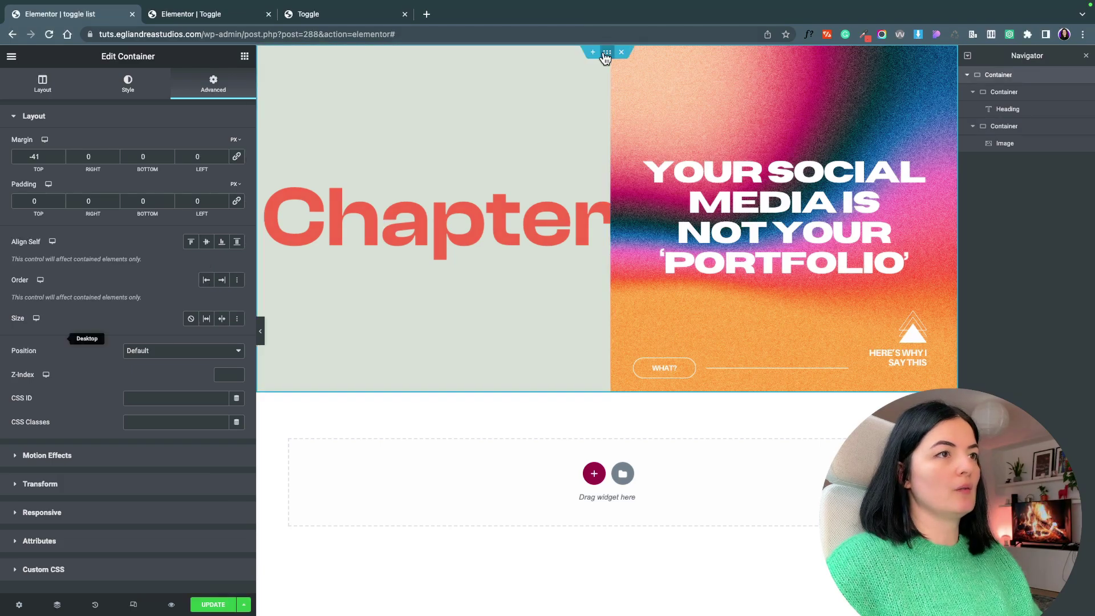
left_click(42, 84)
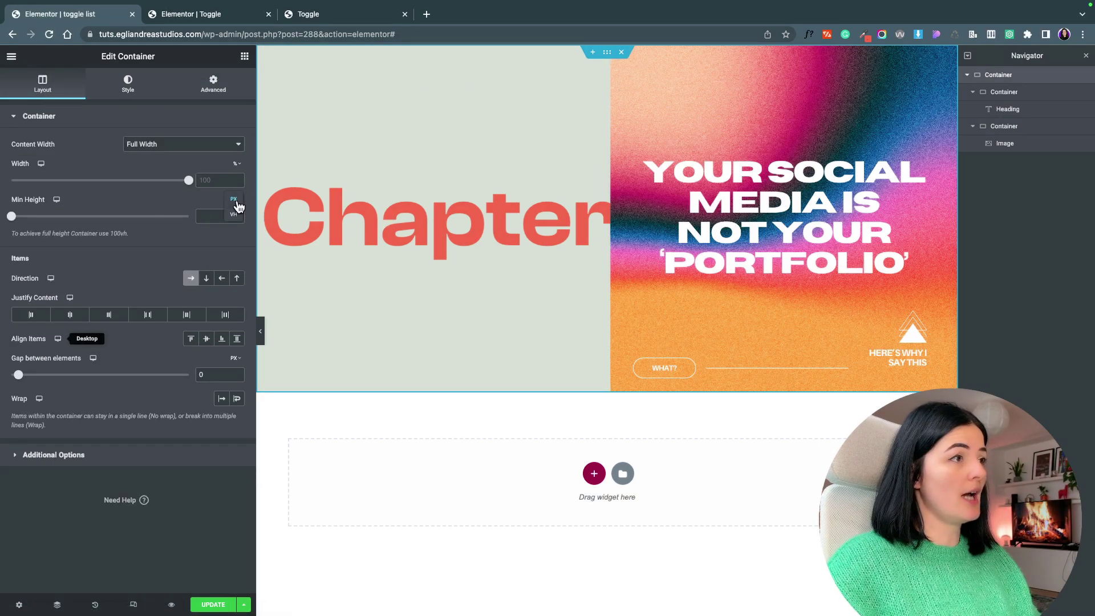
type("1")
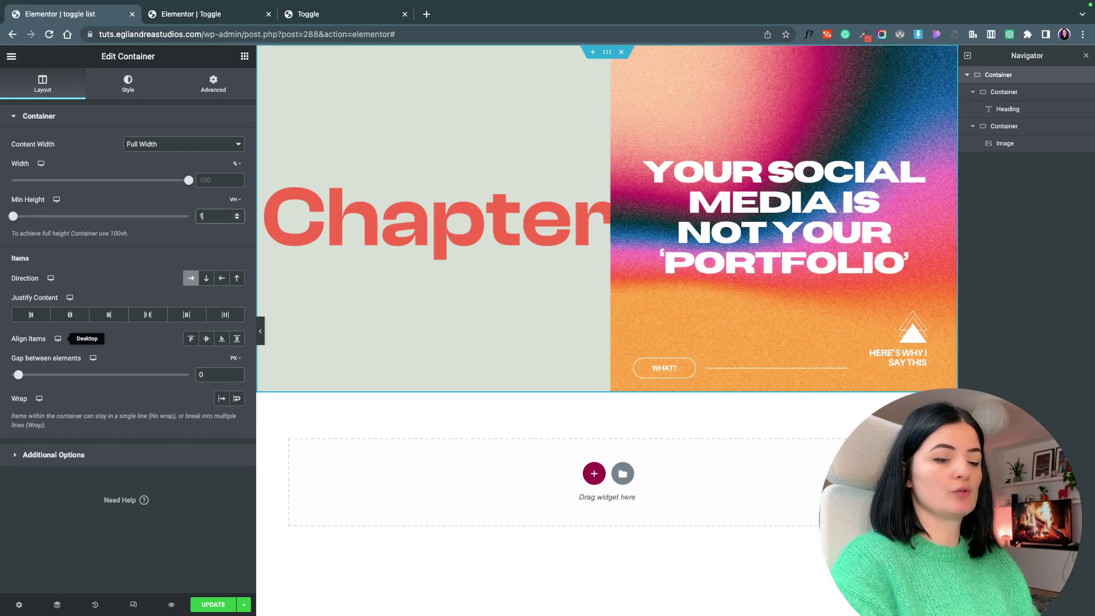
type("00")
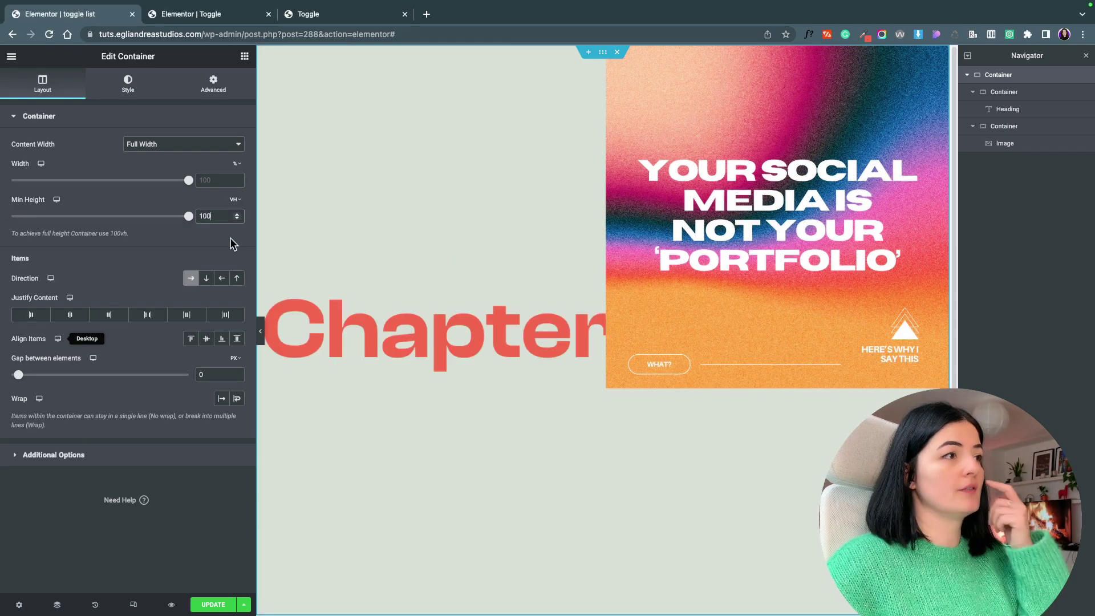
Set the image height to 100 VH with Object Fit Cover
left_click(753, 303)
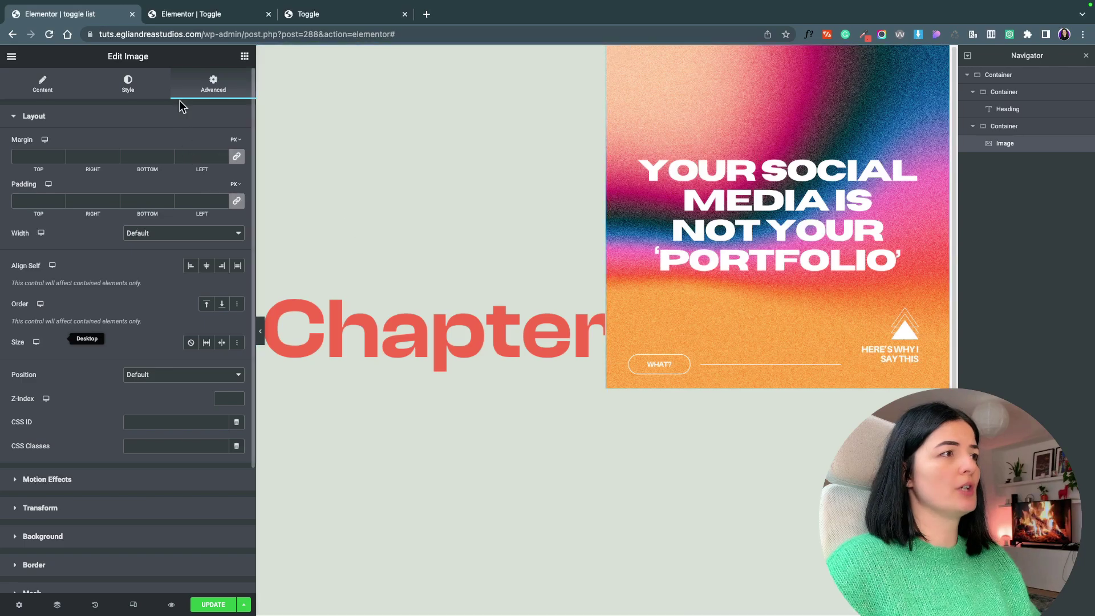
left_click(42, 85)
left_click(128, 84)
mouse_move(239, 242)
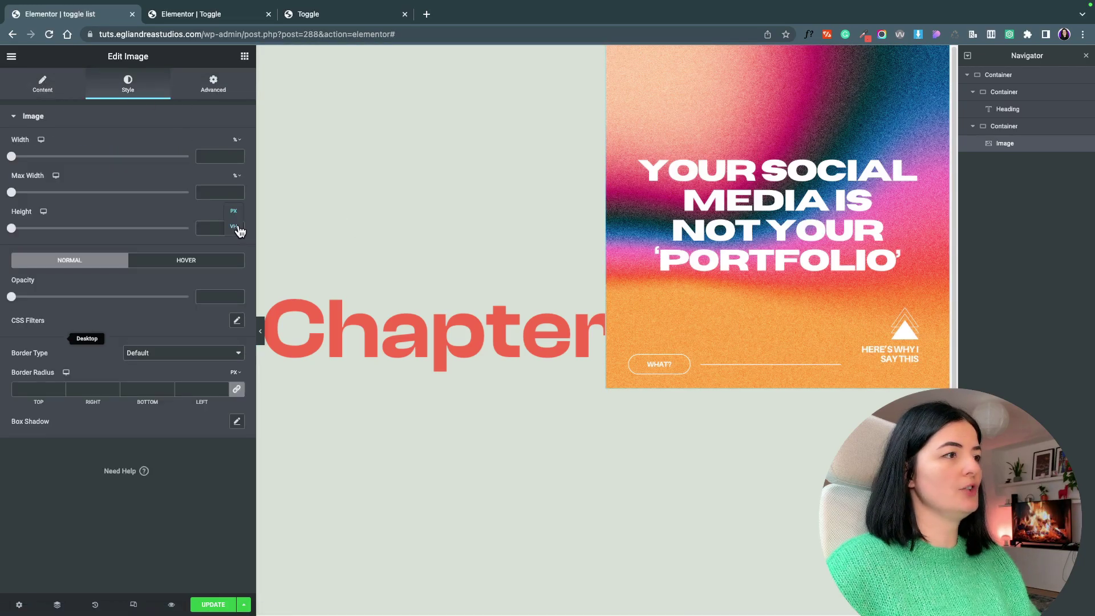
type("100")
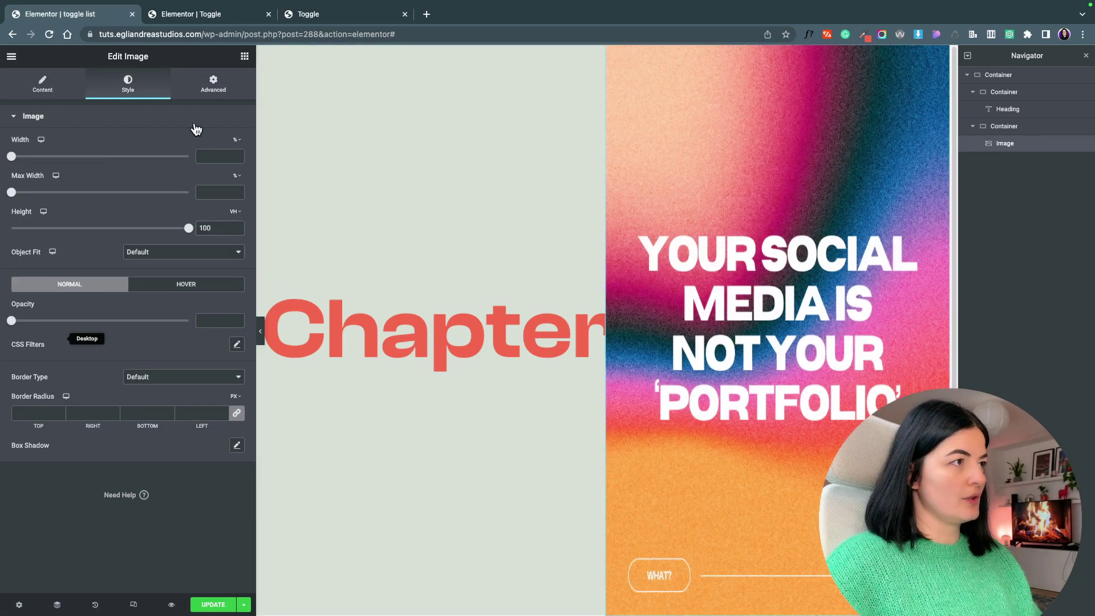
left_click(155, 254)
left_click(157, 276)
left_click(260, 331)
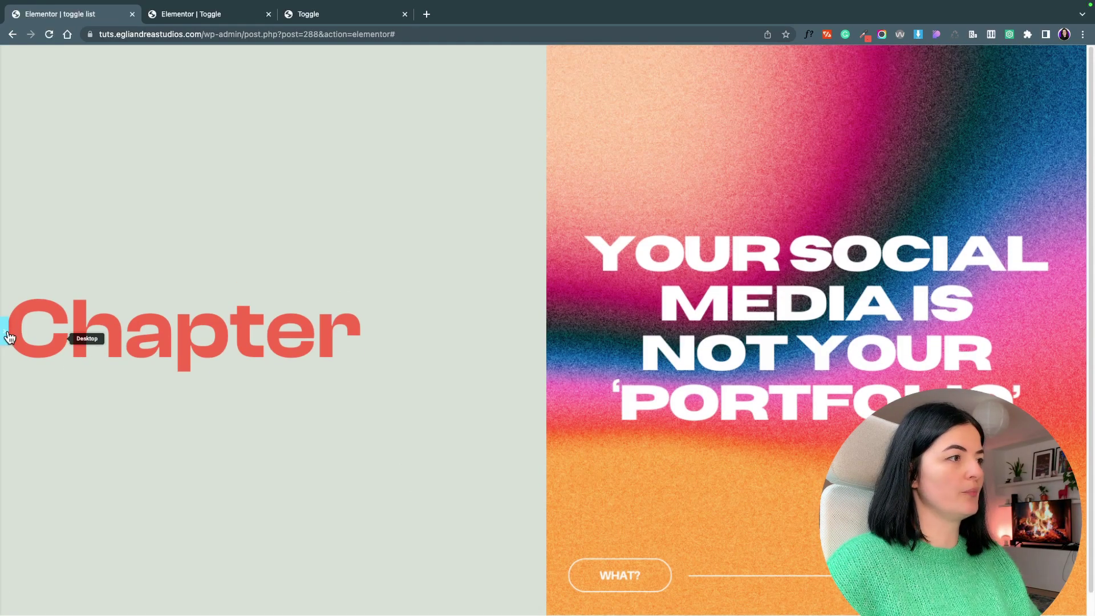
left_click(9, 337)
left_click(408, 367)
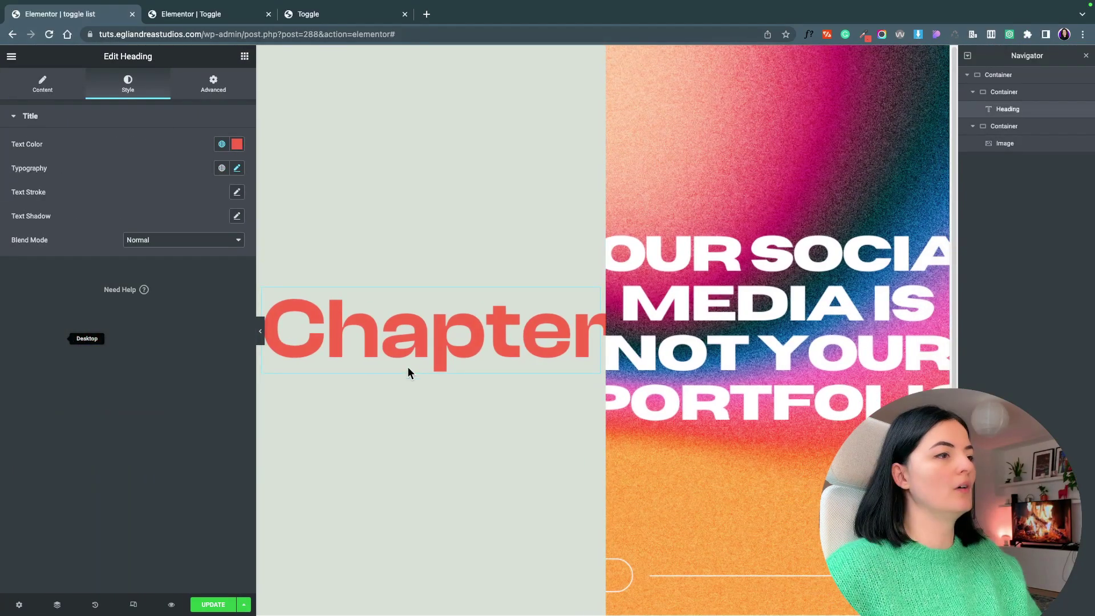
Add a row-direction container with a Heading widget beneath the Chapter heading
left_click(244, 56)
left_click_drag(71, 183, 332, 385)
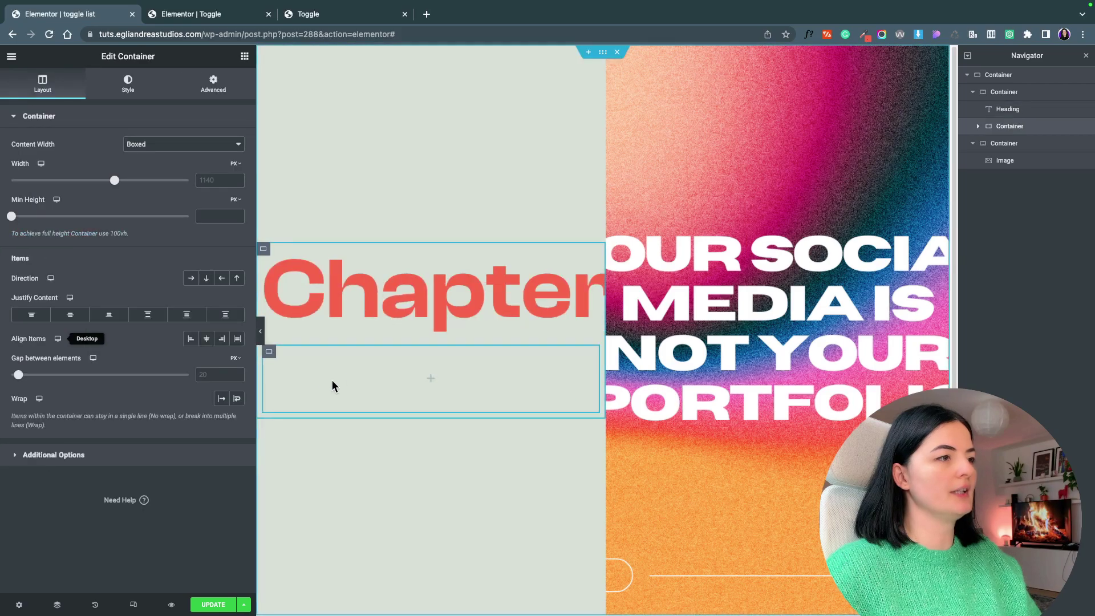
left_click(244, 57)
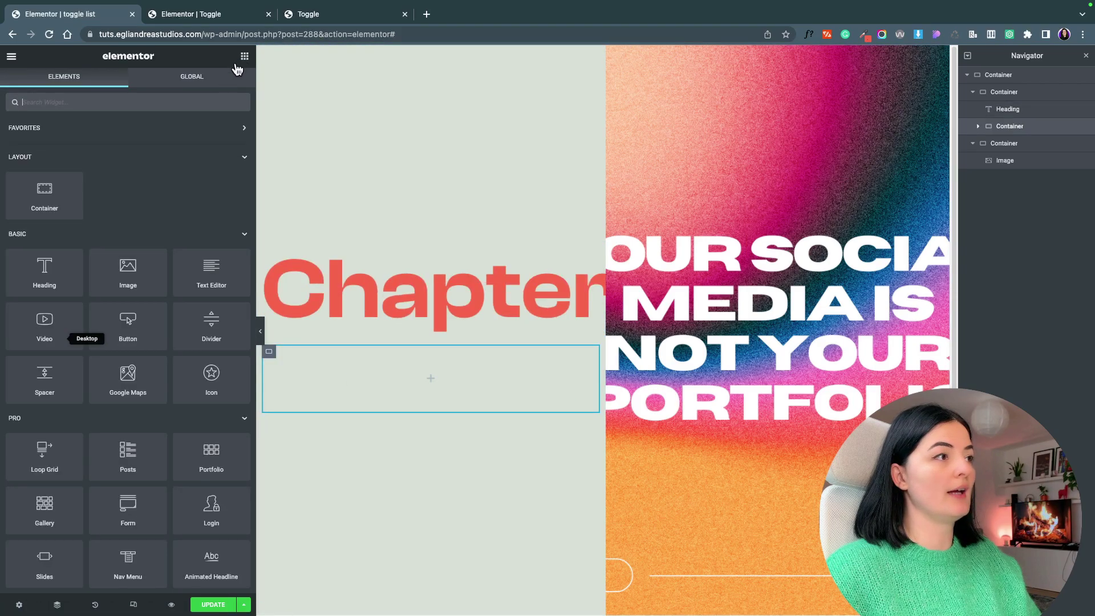
left_click_drag(228, 306, 360, 371)
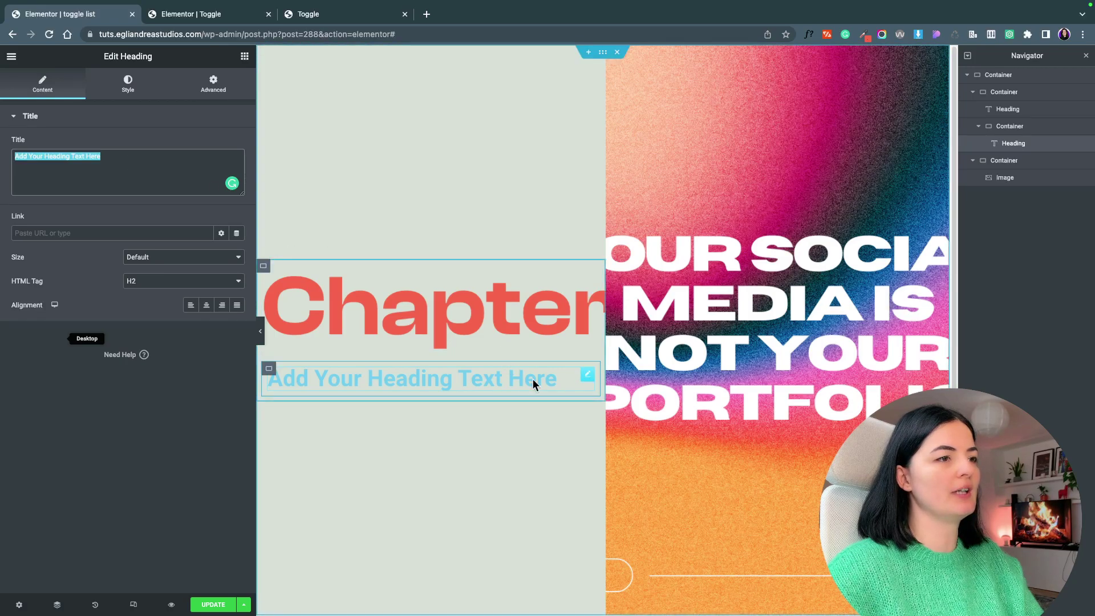
left_click(269, 370)
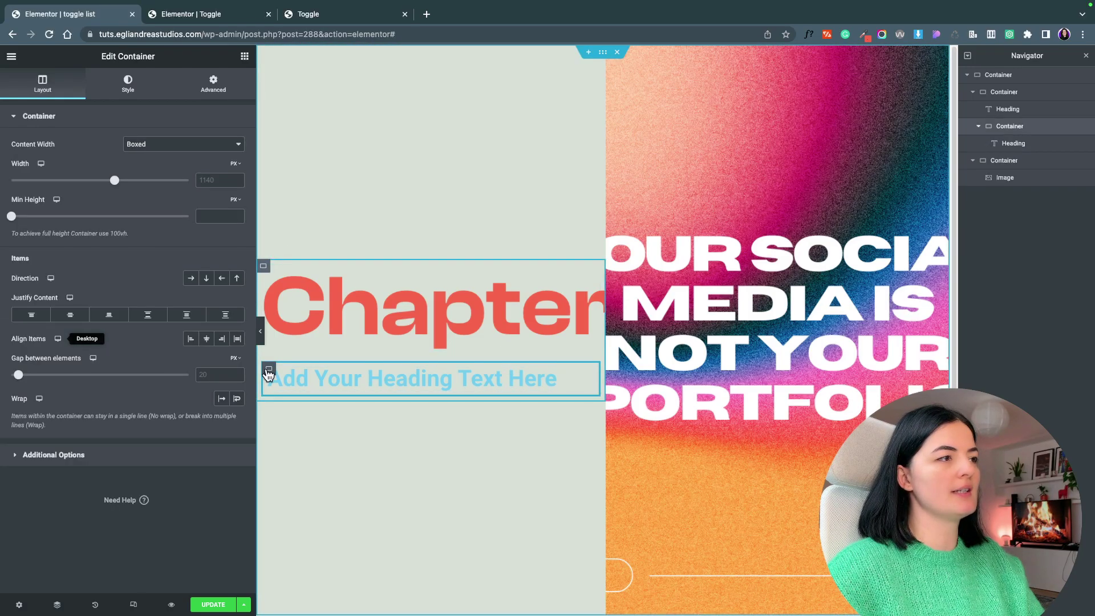
left_click(191, 279)
Duplicate the new heading and change the copy's title to "(1)"
right_click(544, 374)
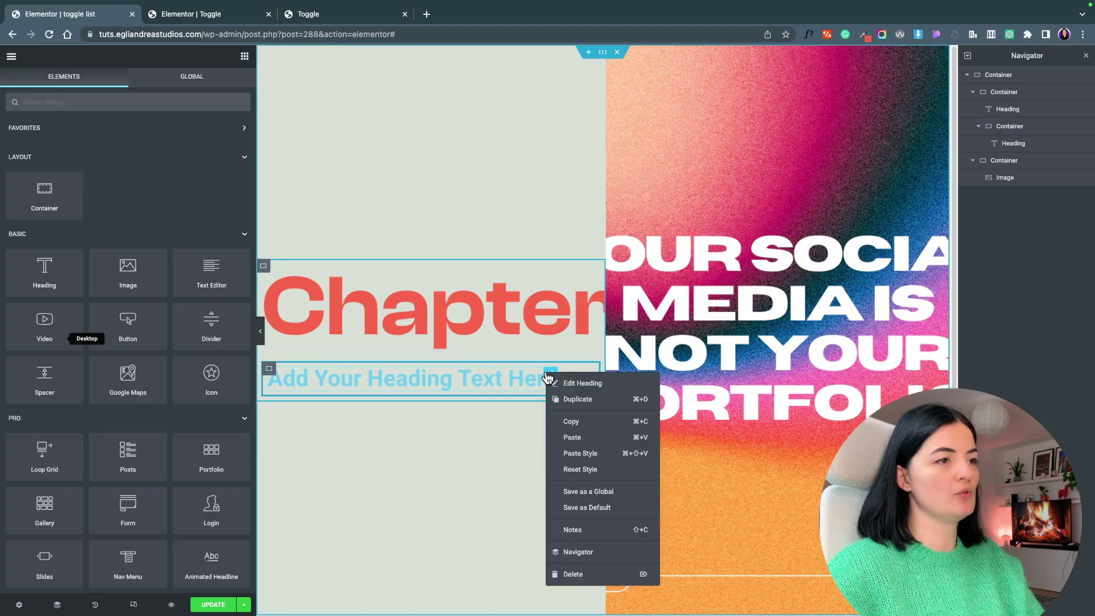
left_click(581, 399)
triple_click(484, 386)
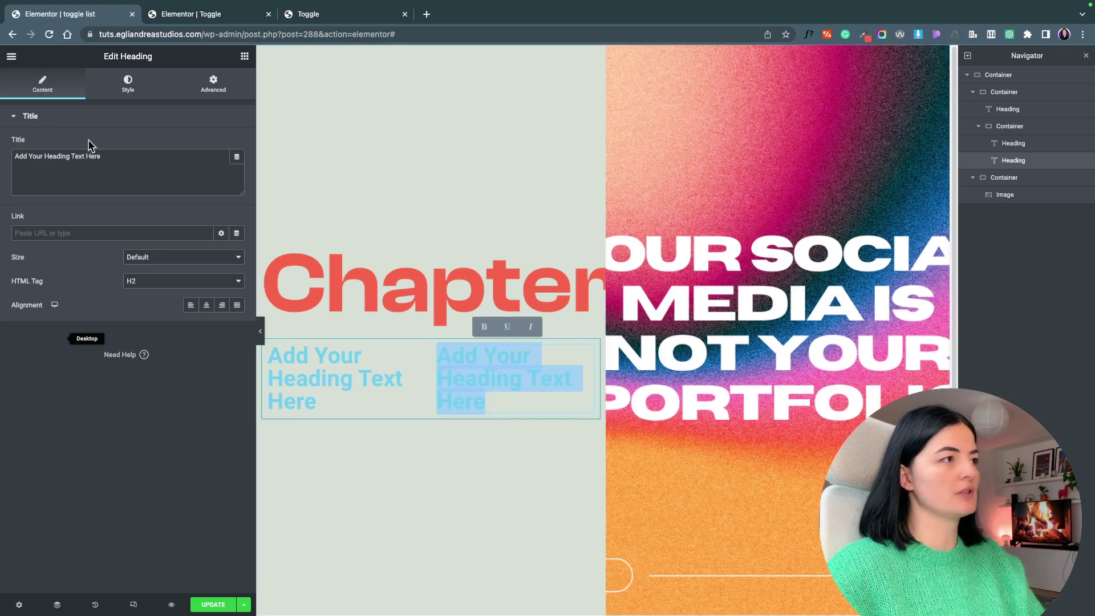
left_click_drag(102, 156, 43, 161)
type("(")
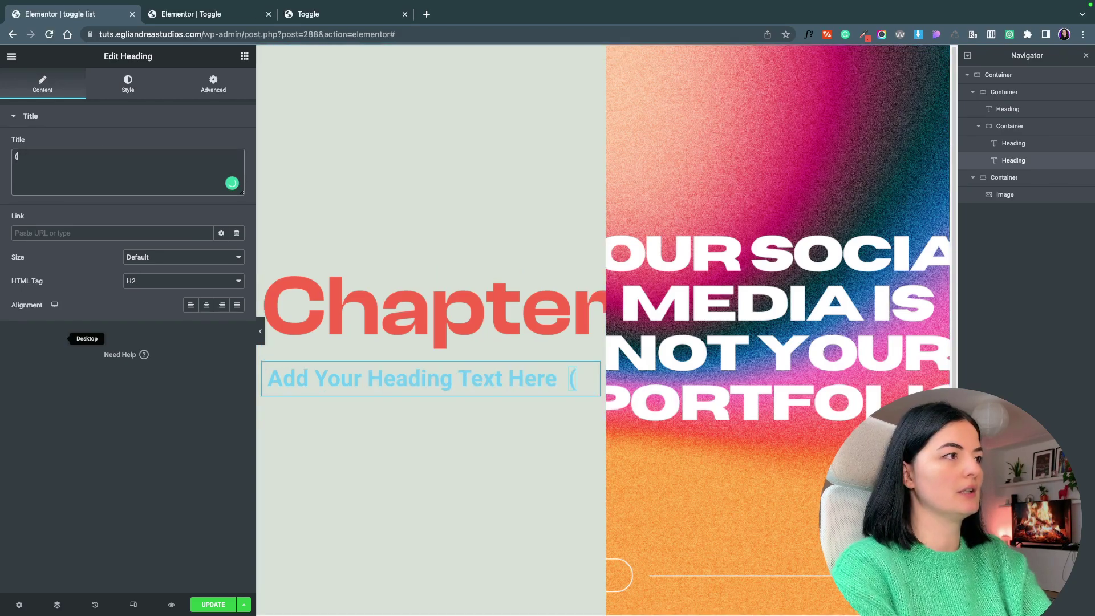
type("1)")
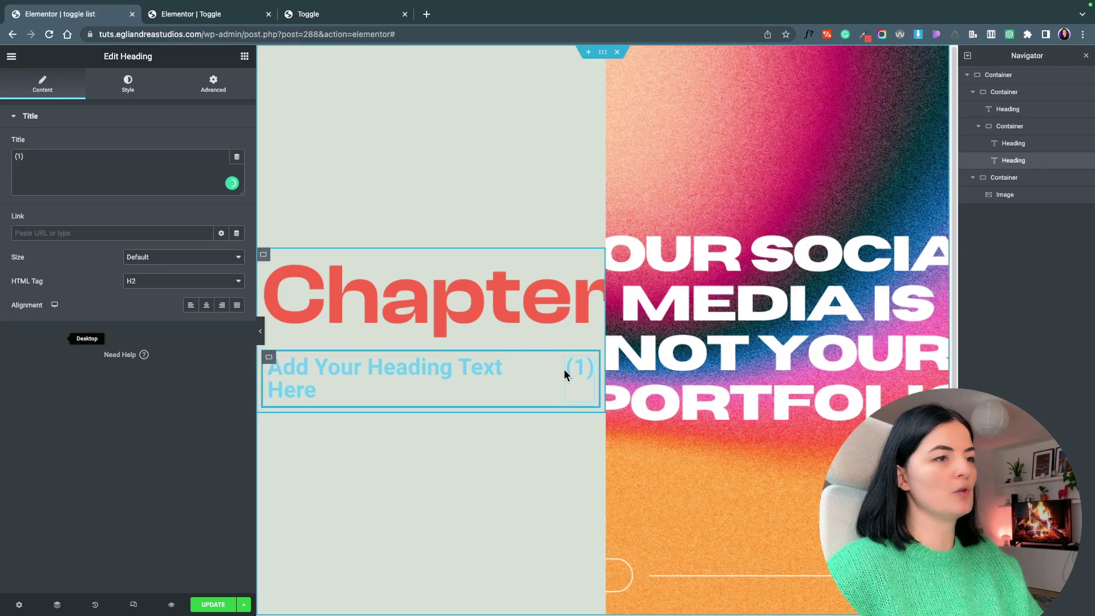
right_click(534, 364)
Colour the row's placeholder heading with the global red
left_click(427, 366)
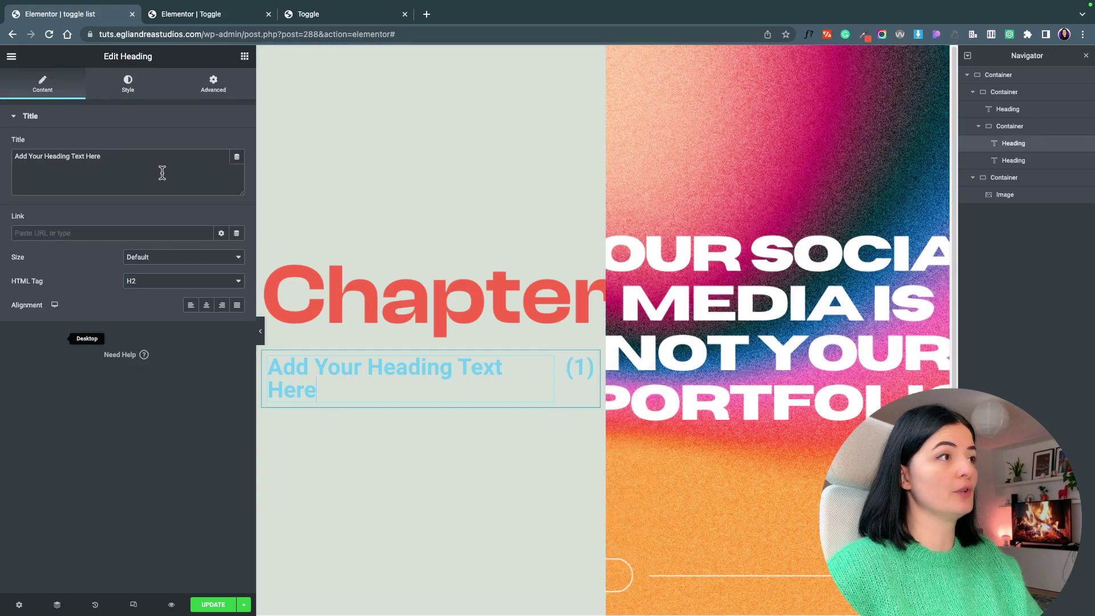
left_click(128, 86)
left_click(236, 144)
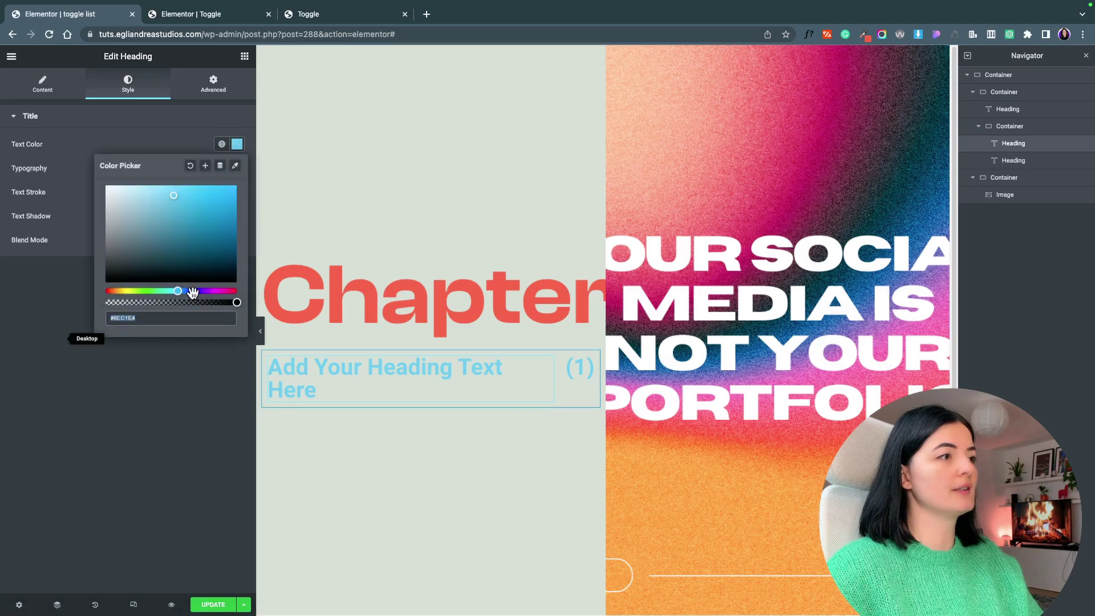
left_click(222, 144)
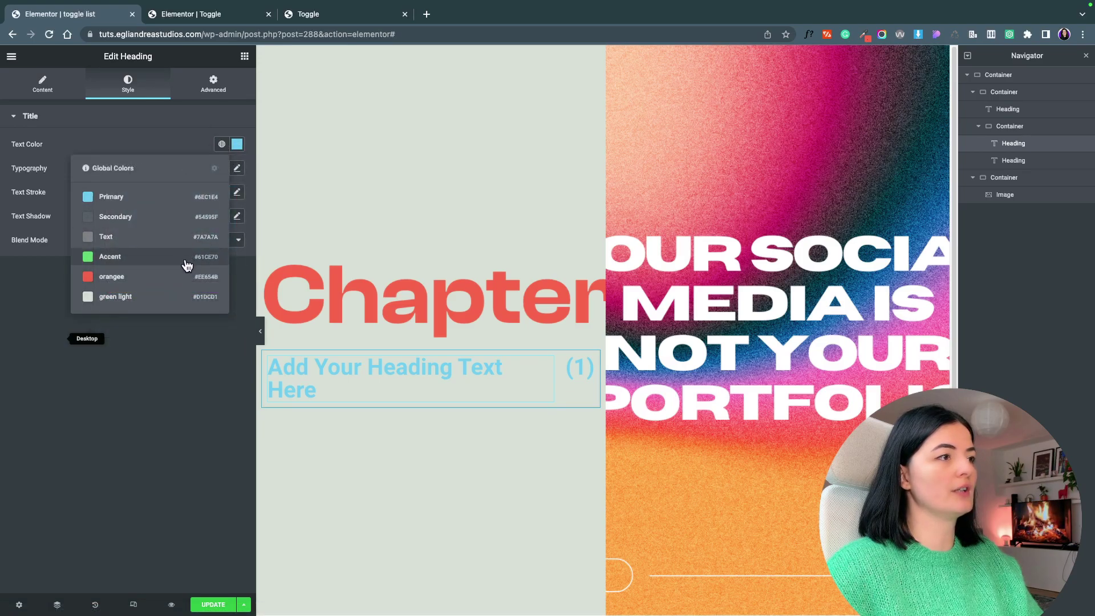
left_click(186, 263)
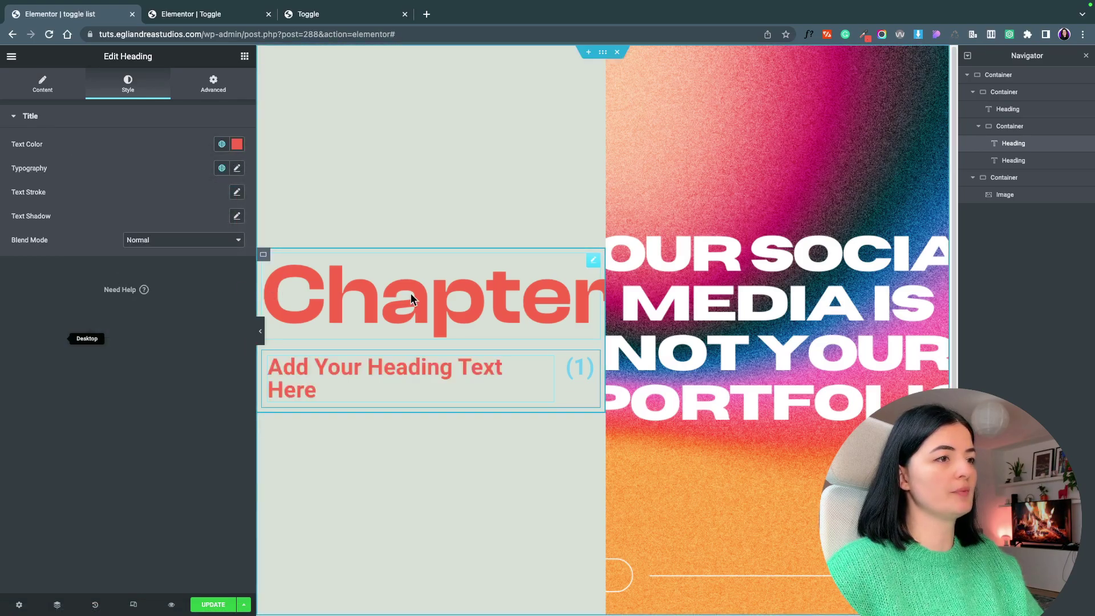
Set the row heading's typography to Clash Display, uppercase, 1.3 rem
left_click(236, 169)
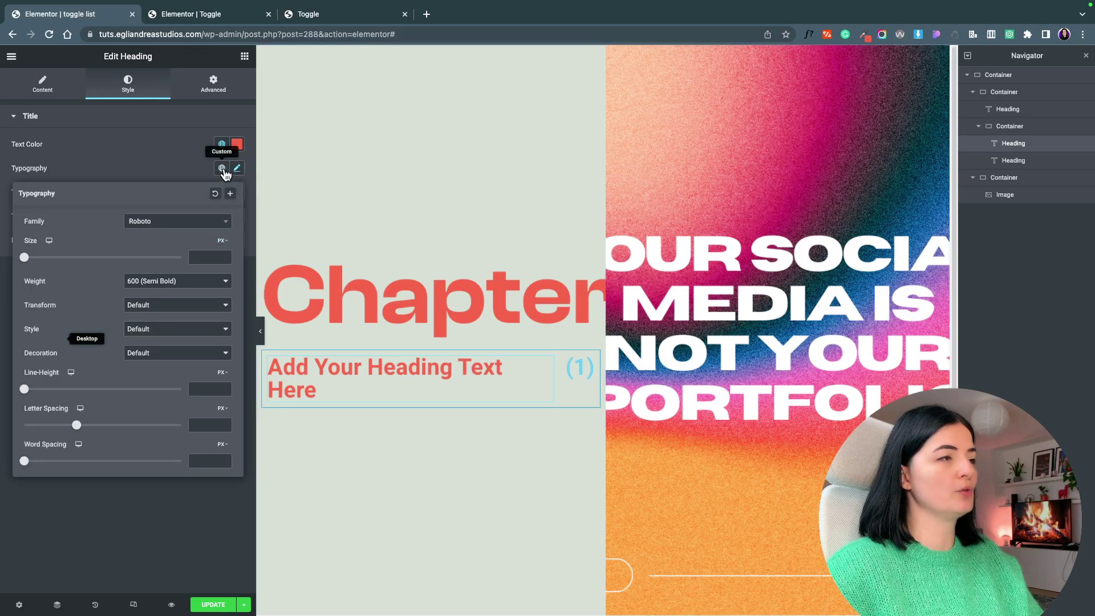
left_click(222, 168)
left_click(237, 169)
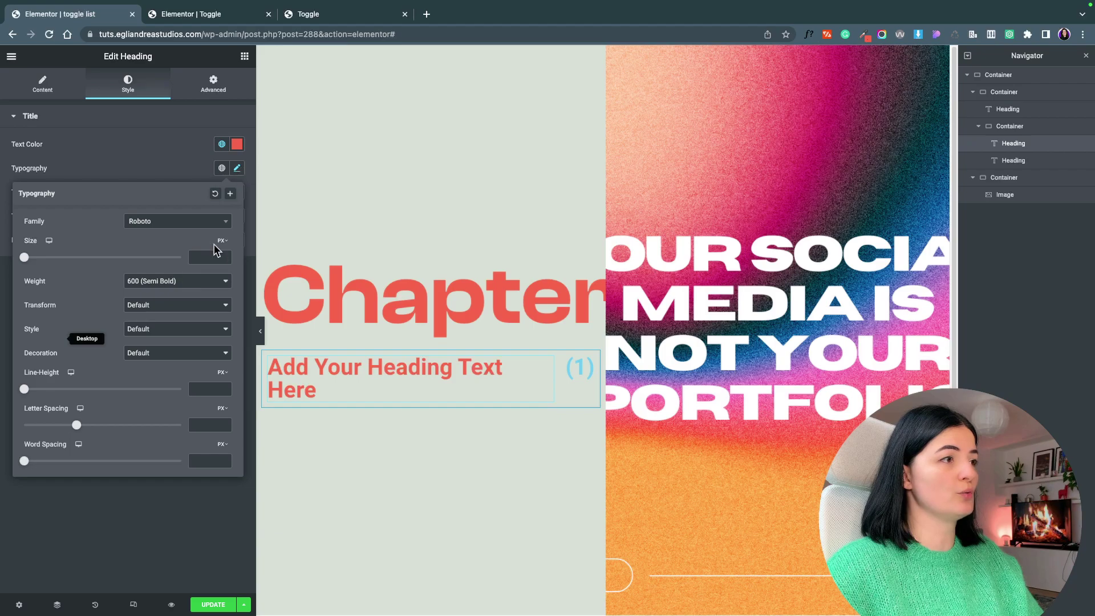
left_click(220, 227)
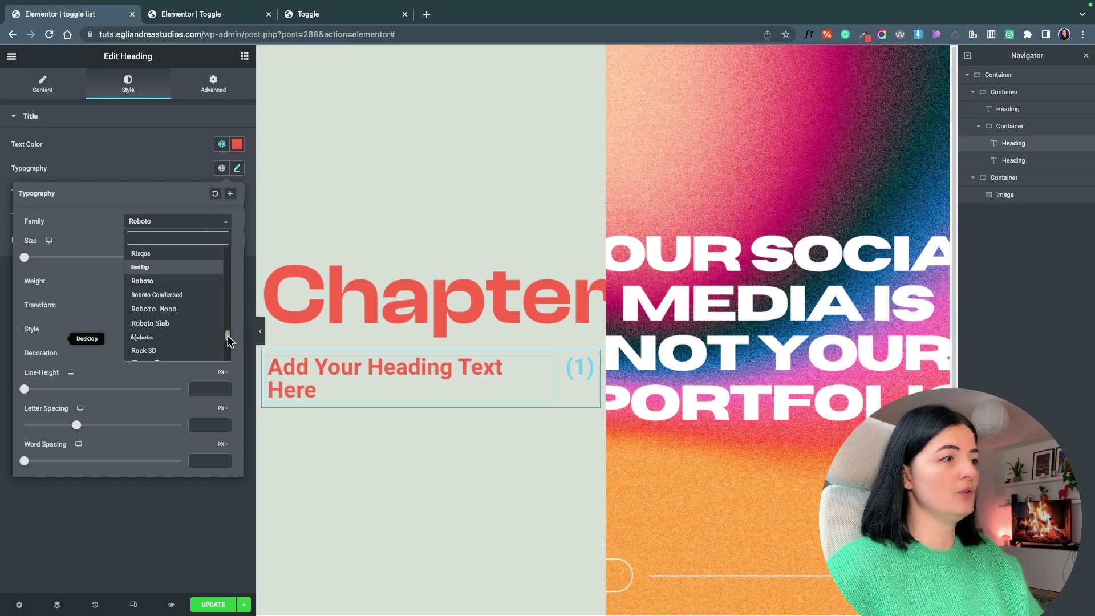
left_click_drag(228, 337, 228, 246)
left_click(142, 281)
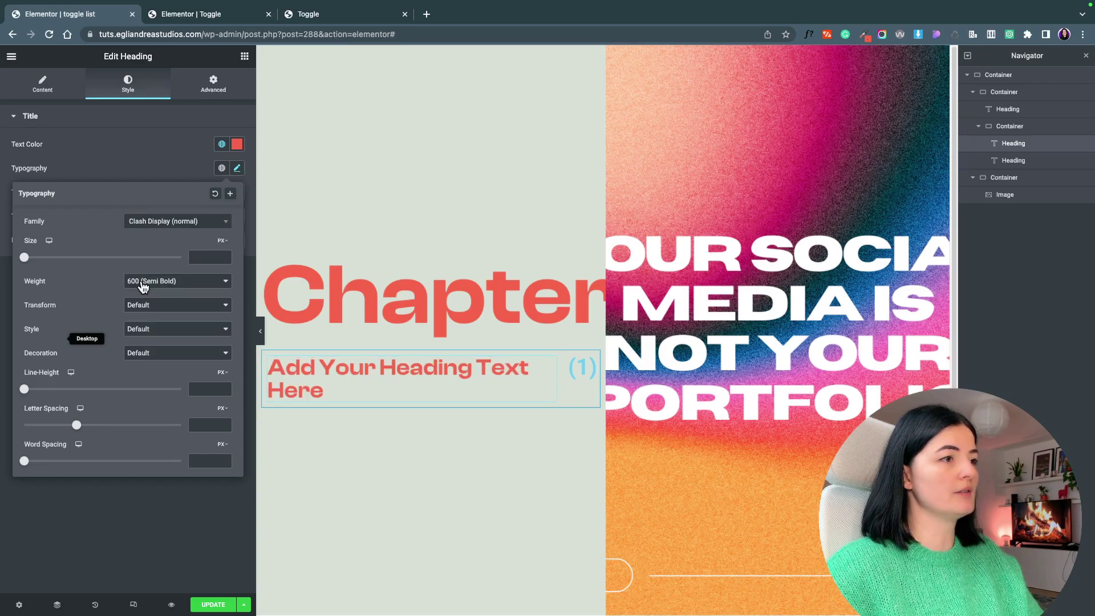
left_click(222, 240)
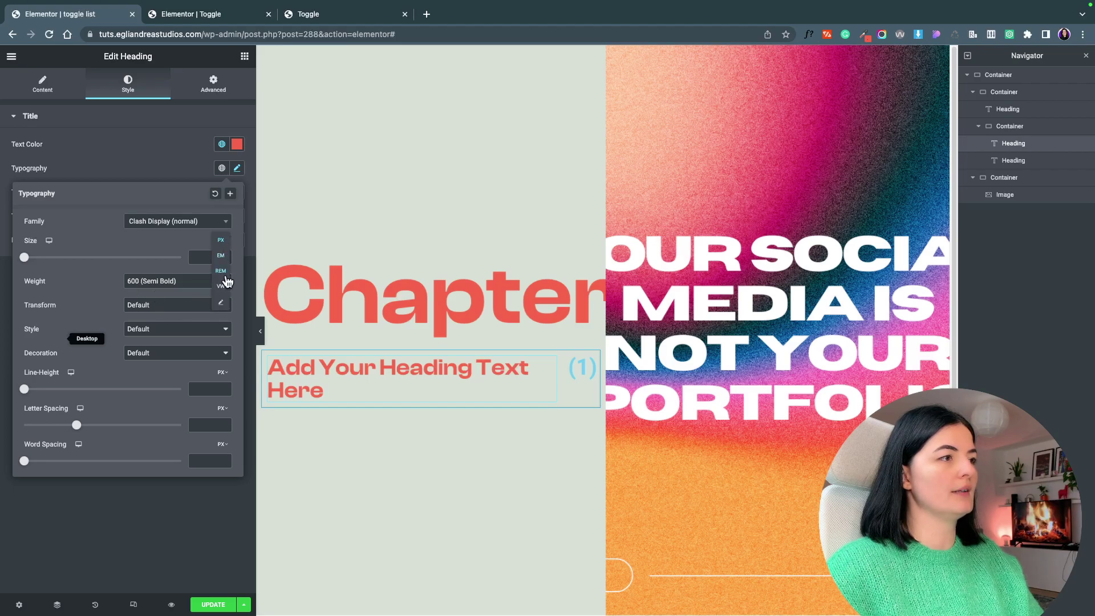
left_click(227, 279)
mouse_move(40, 262)
left_mouse_down()
mouse_move(85, 265)
mouse_move(48, 265)
left_mouse_up()
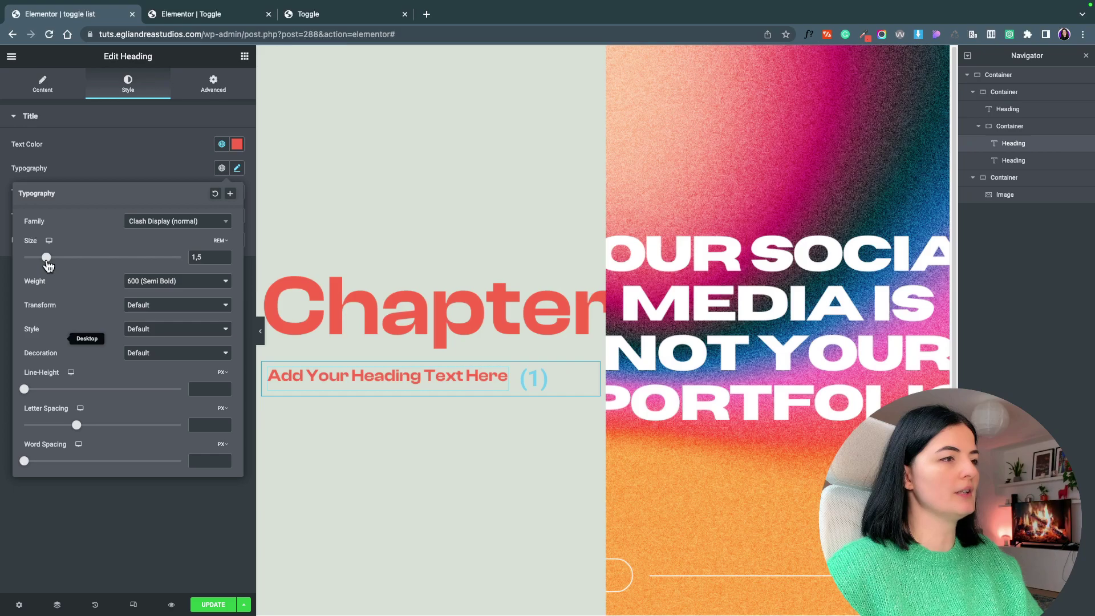
left_click(145, 305)
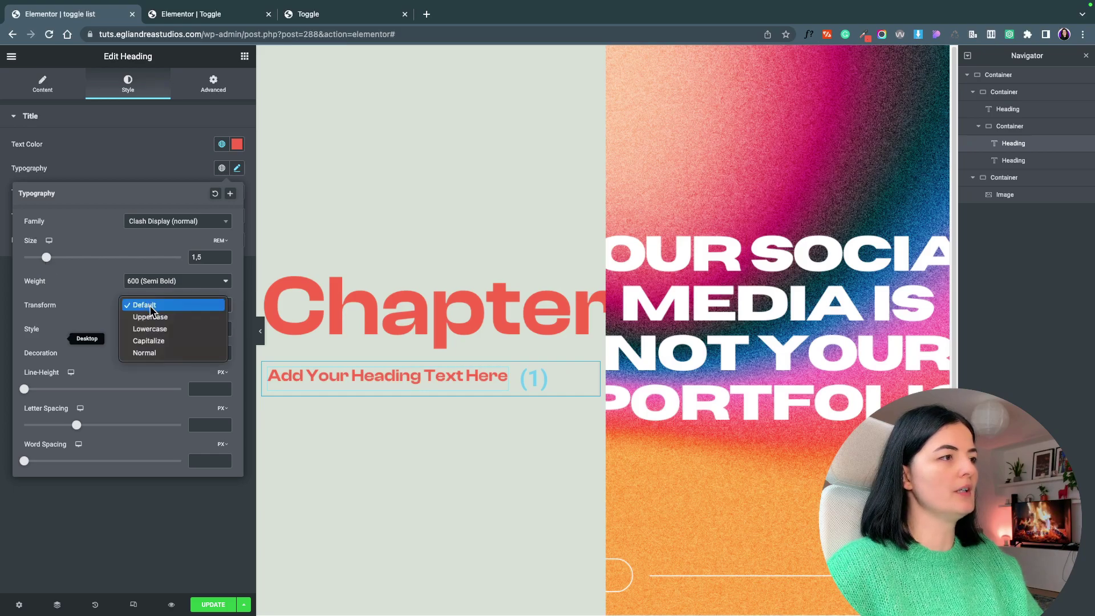
left_click(150, 316)
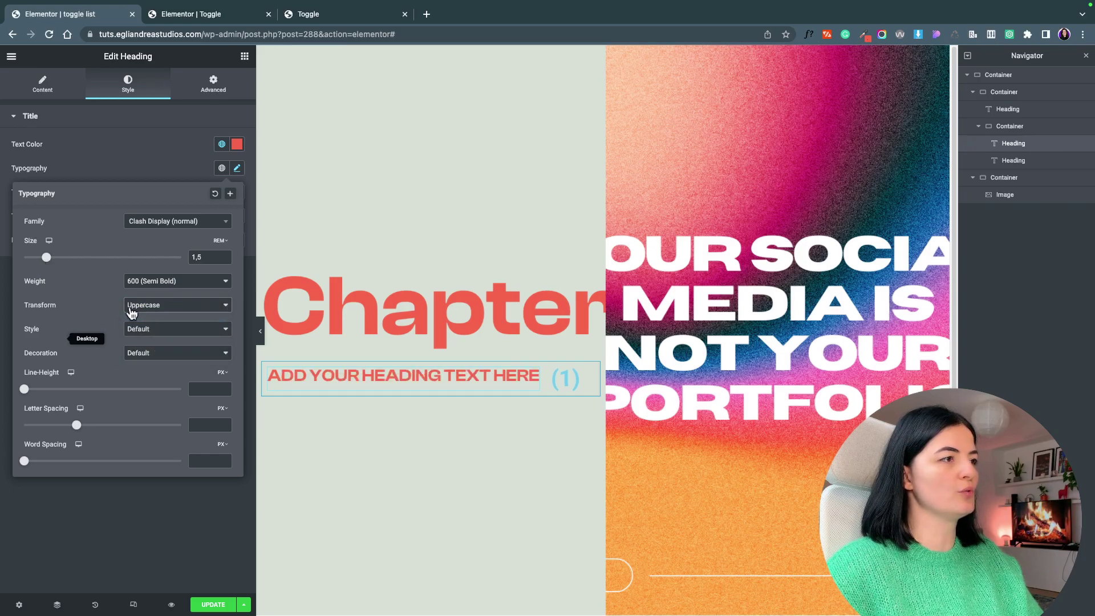
left_click_drag(46, 262, 41, 263)
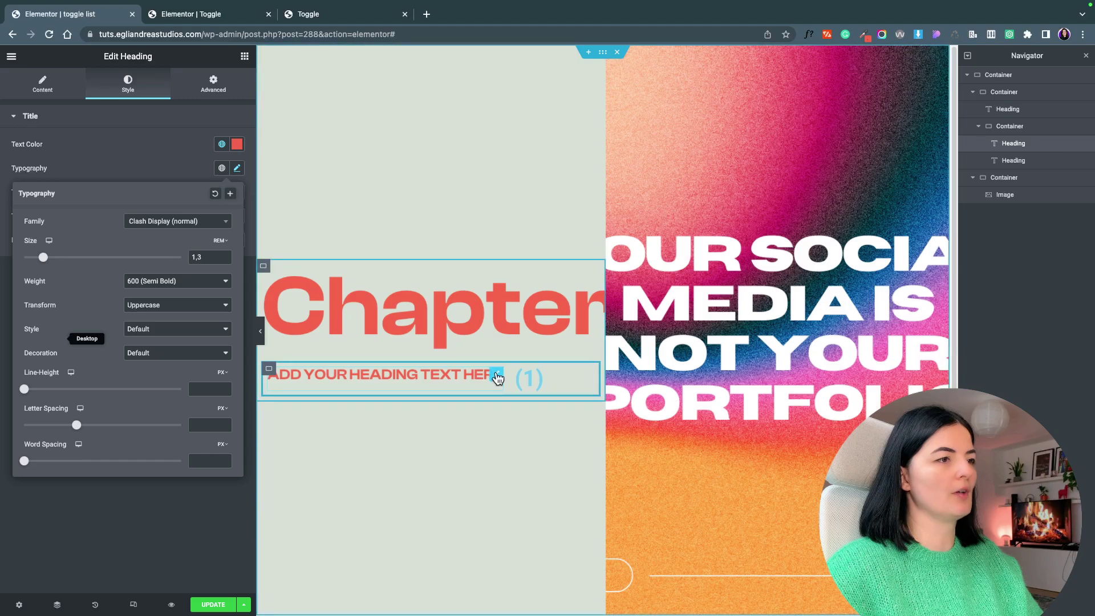
left_click(539, 395)
Paste the heading's red style onto (1) and duplicate the row three times
right_click(539, 379)
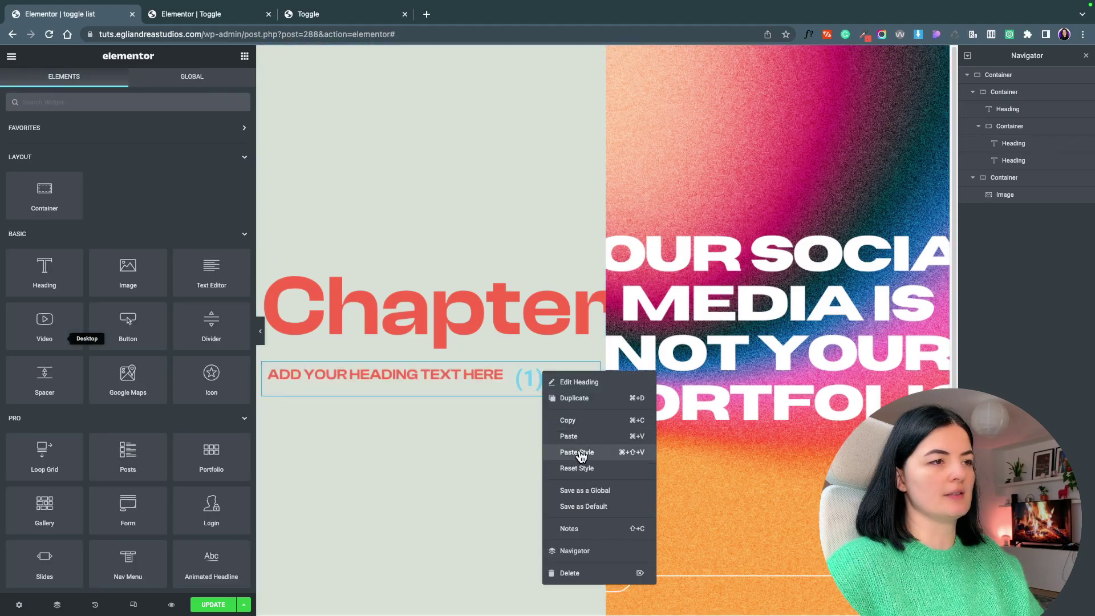
left_click(577, 455)
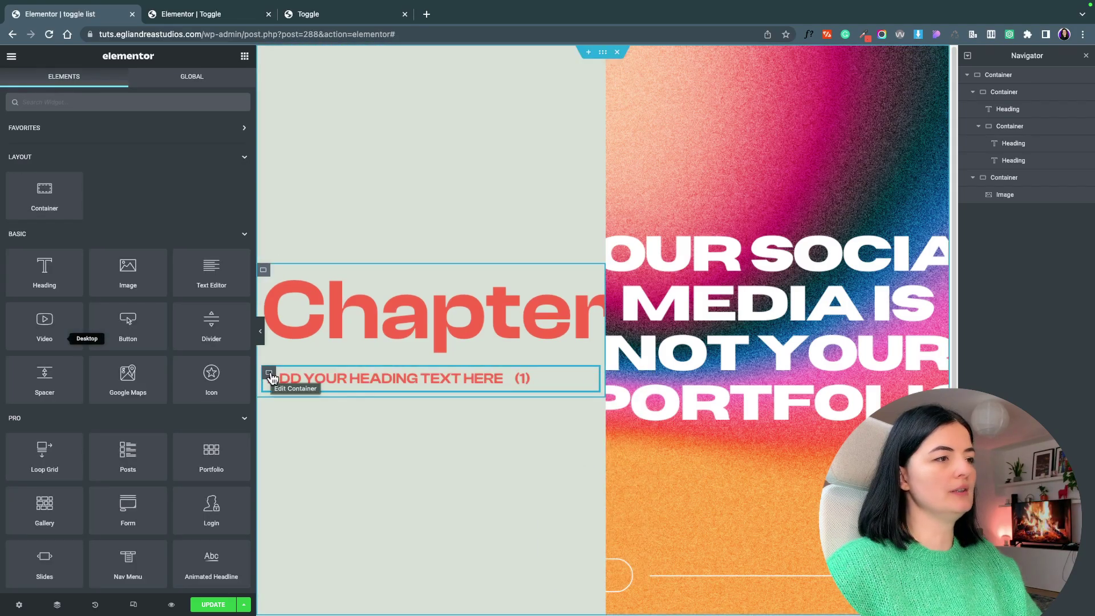
right_click(272, 378)
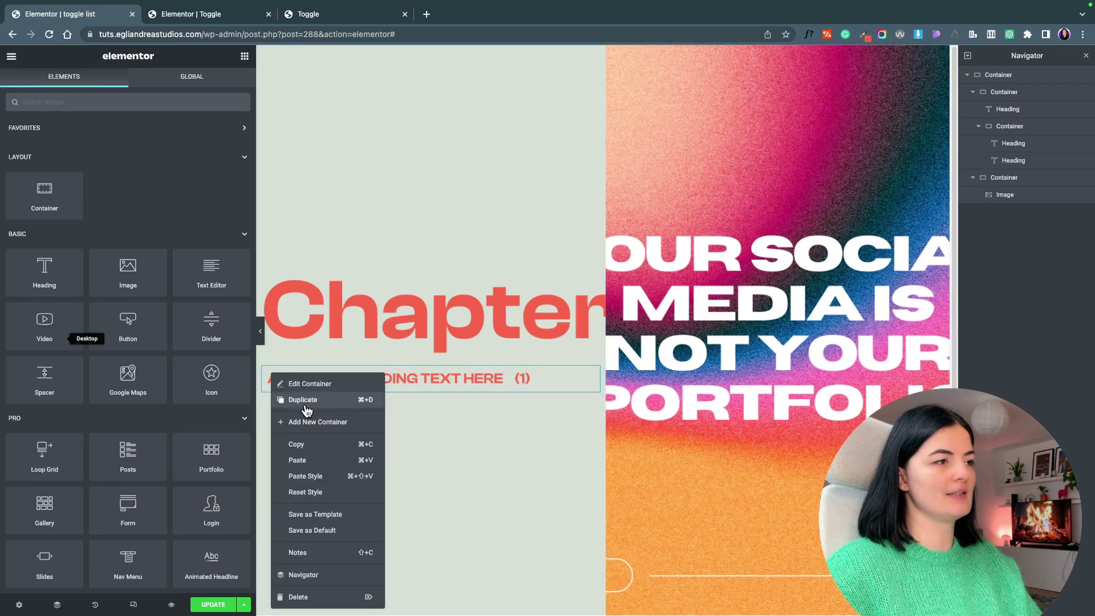
left_click(307, 410)
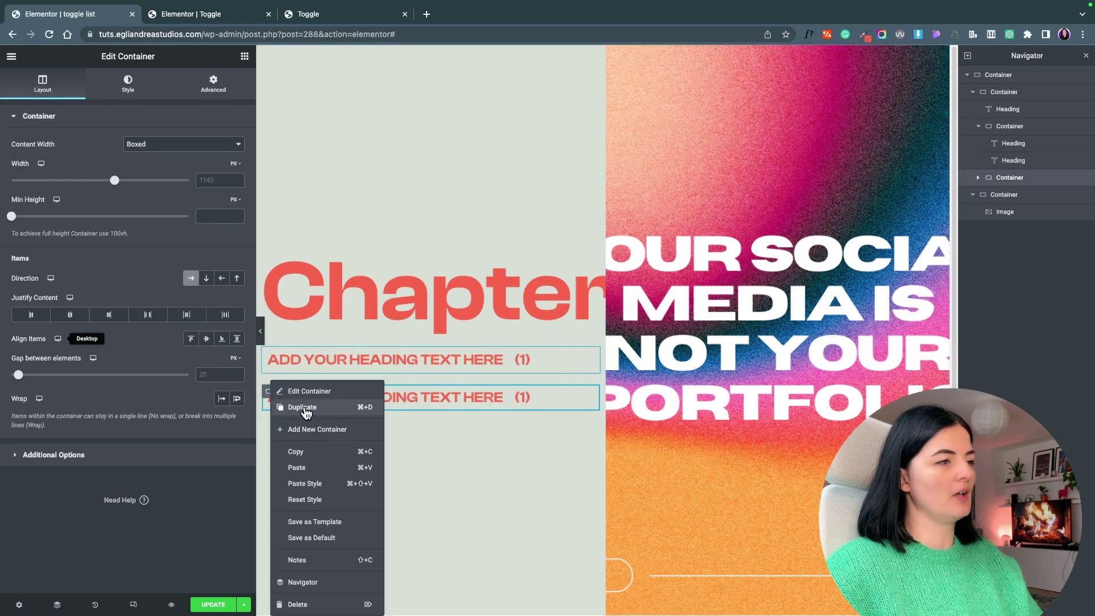
left_click(306, 409)
right_click(270, 386)
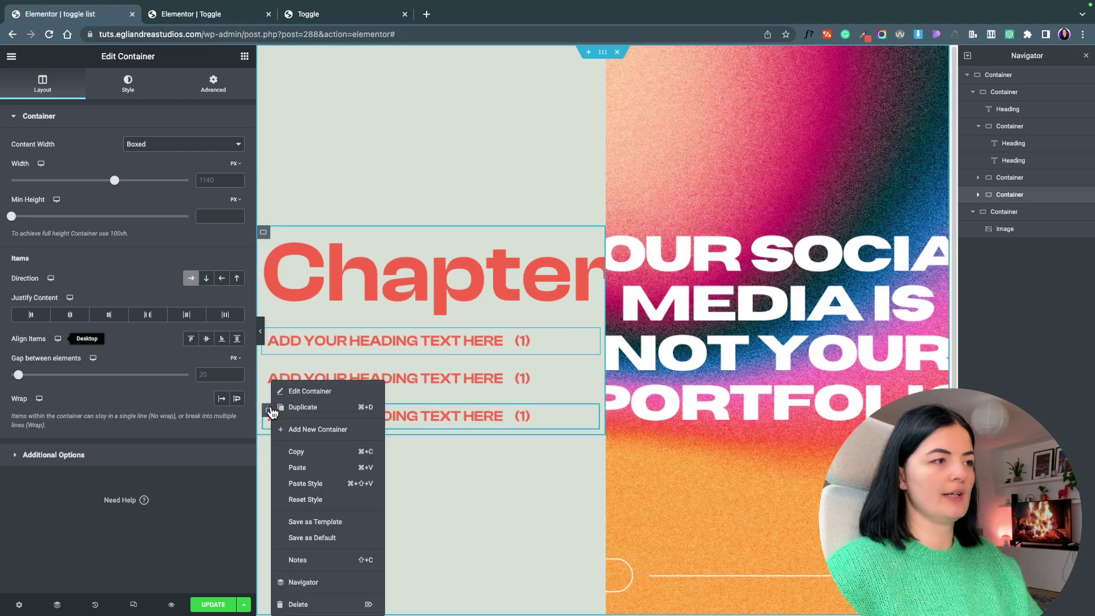
left_click(302, 406)
Renumber the second row's label to (2)
left_click(522, 380)
double_click(19, 156)
type("2")
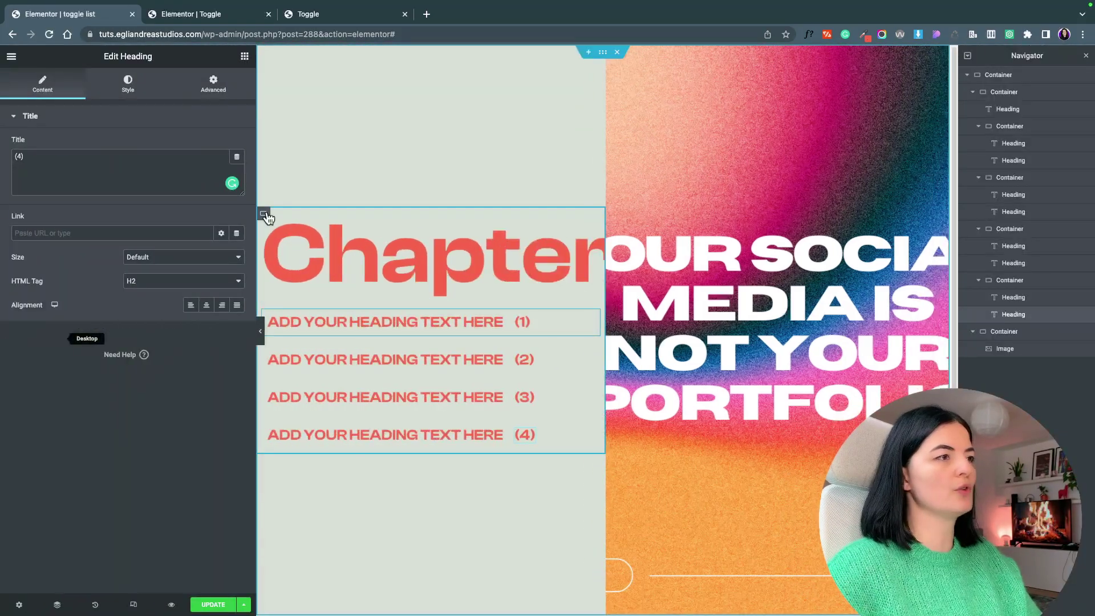
left_click(262, 214)
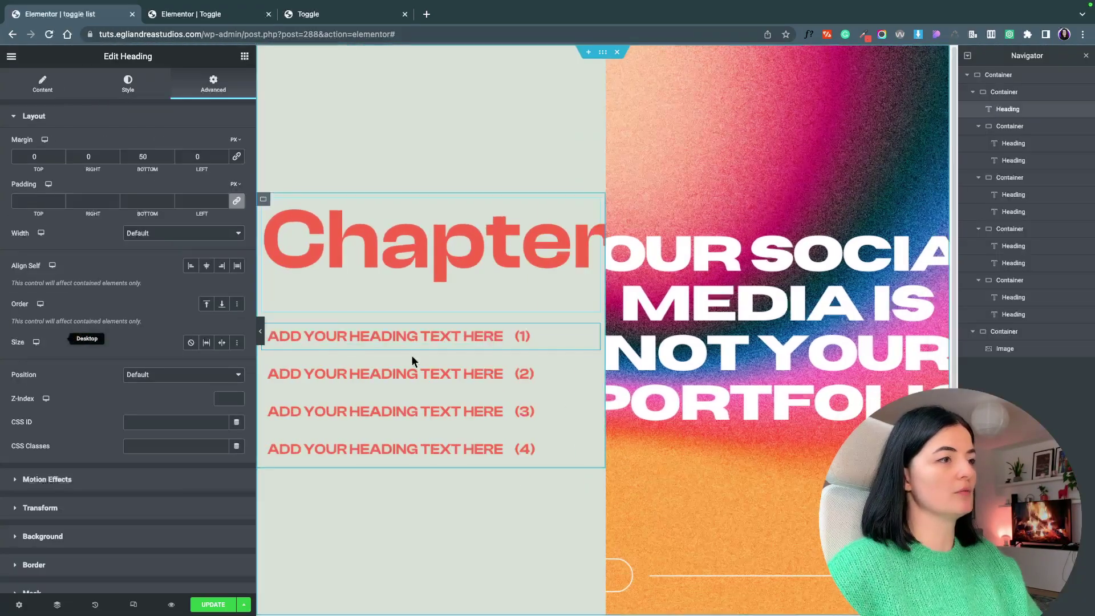
Set the first row's container to Justify Content Space Between with gap 0, pushing the number right
left_click(269, 330)
left_click(186, 314)
left_click(225, 314)
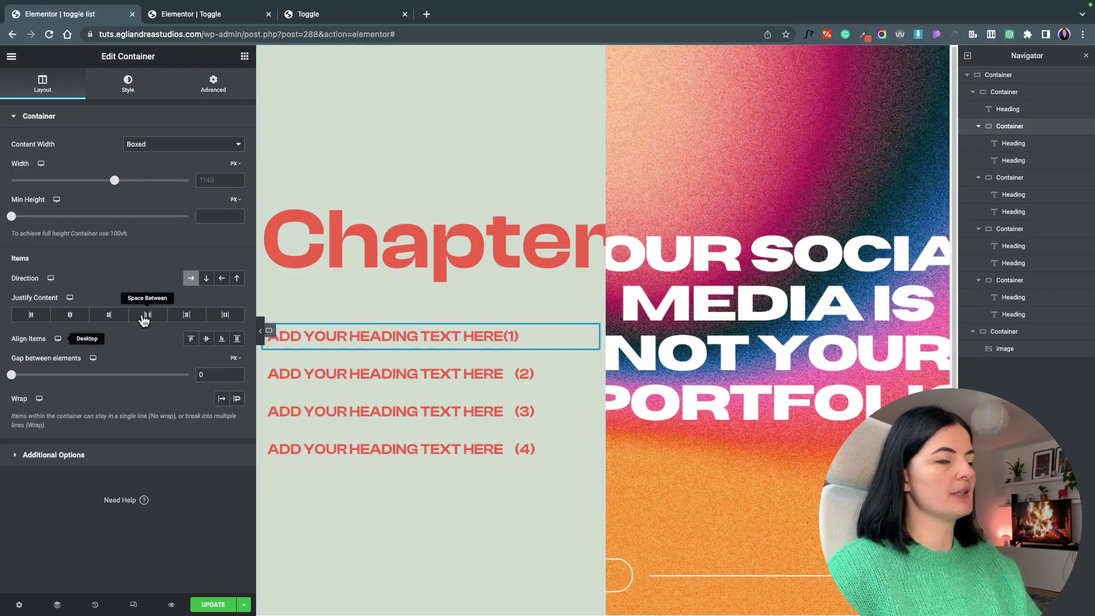
left_click(144, 314)
right_click(271, 336)
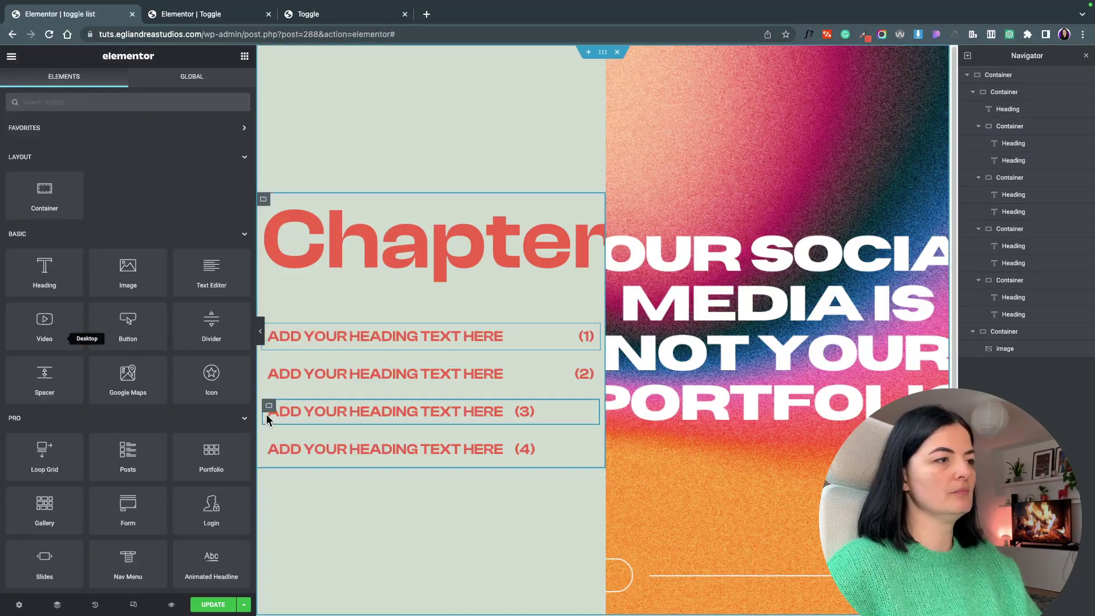
left_click(260, 330)
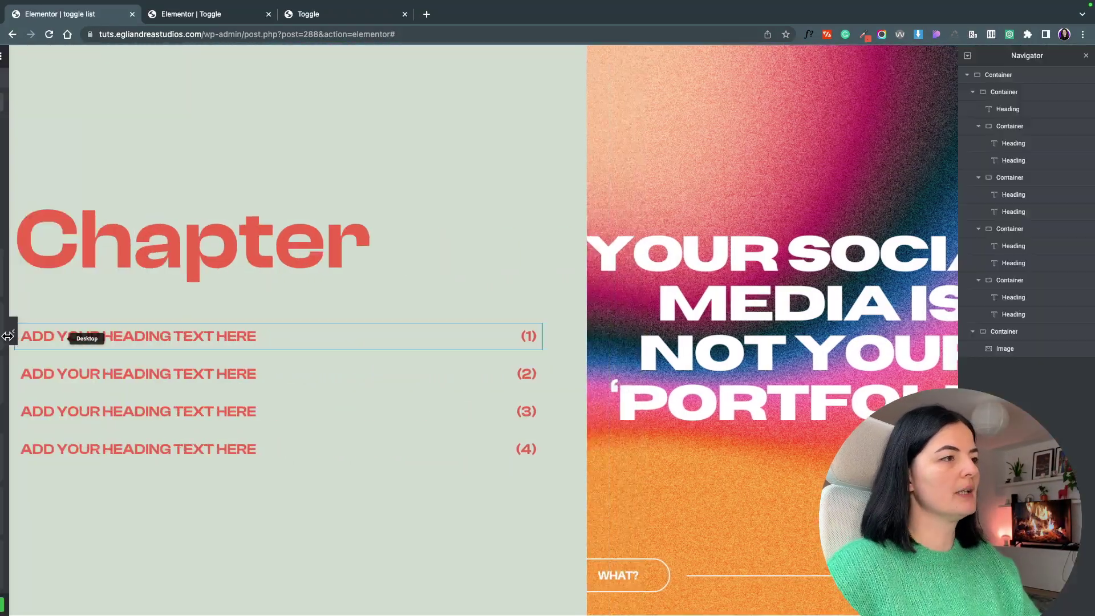
left_click(7, 335)
Give the first row a solid bottom border of width 2 in the global red colour
left_click(184, 225)
left_click(142, 260)
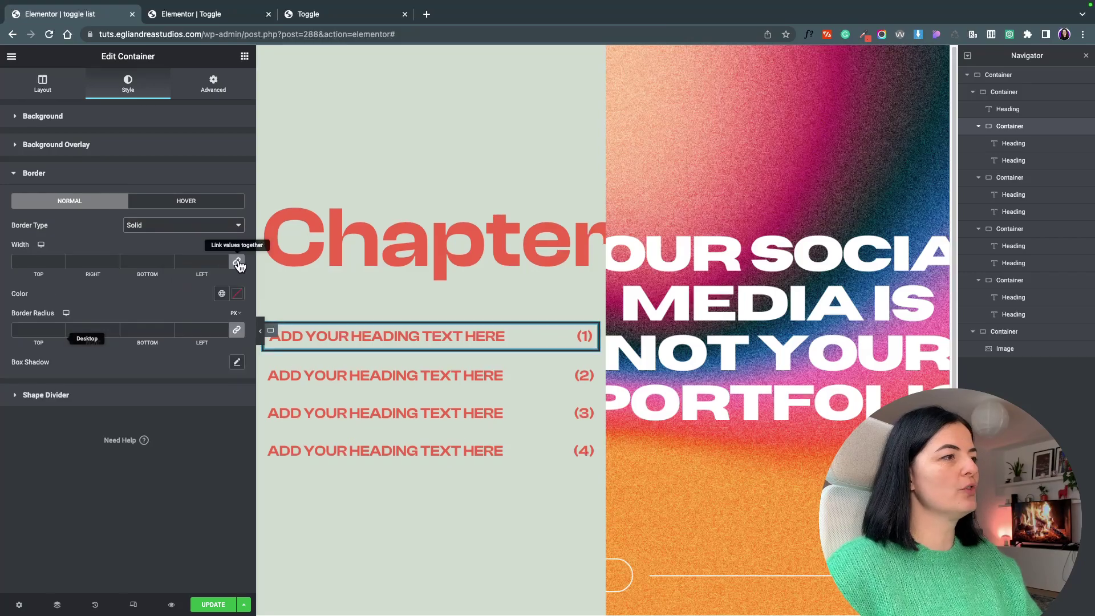
left_click(169, 263)
type("2")
left_click(221, 294)
left_click(152, 430)
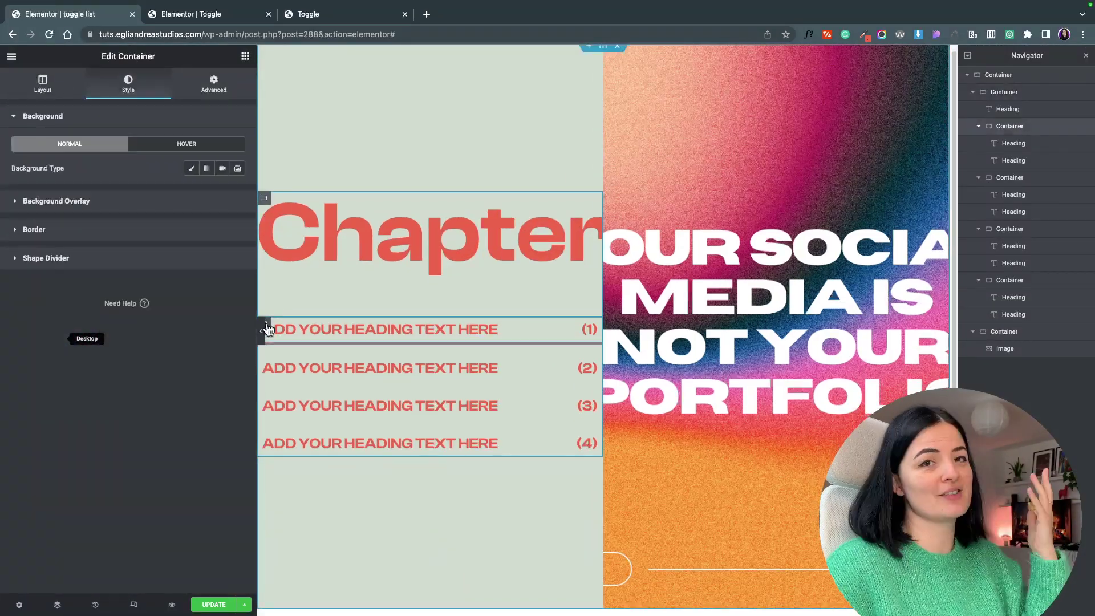
Copy the first row's style, paste it onto the other rows, and preview the page
right_click(268, 365)
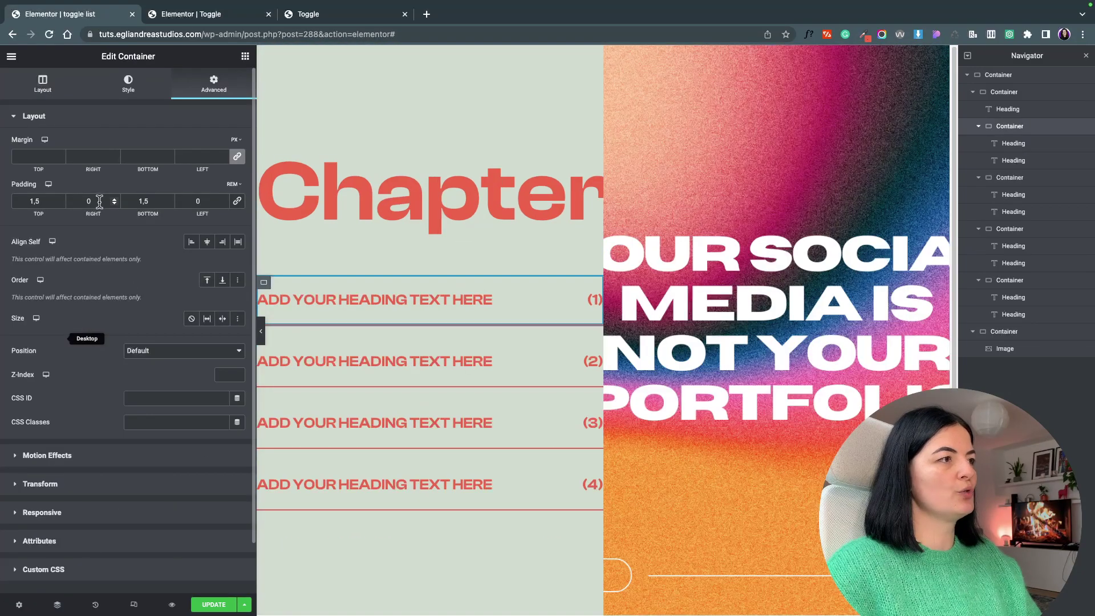
type("3")
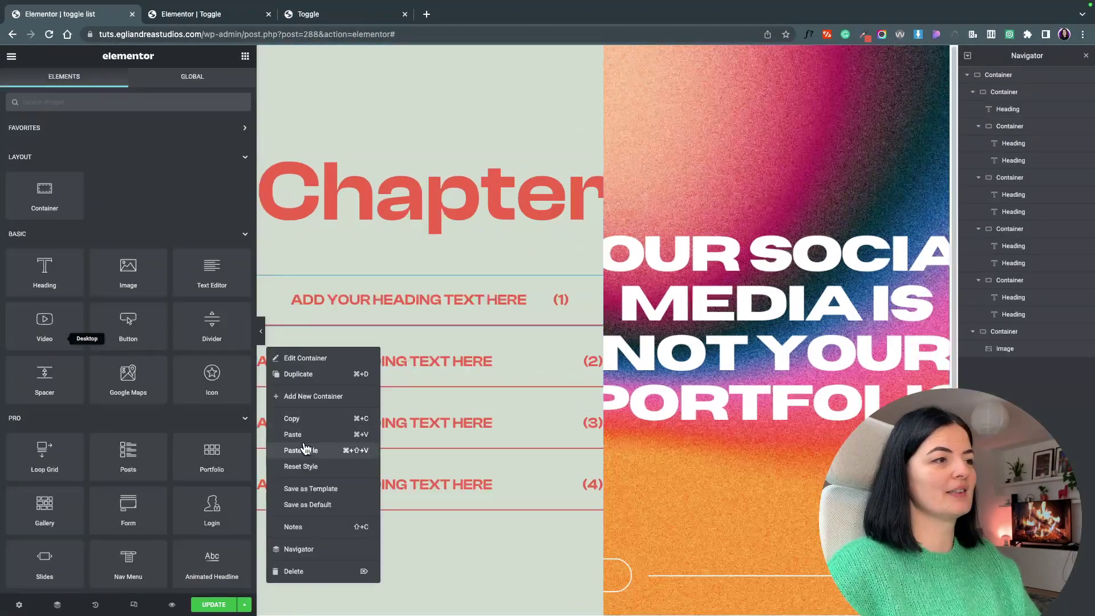
left_click(288, 499)
left_click(261, 331)
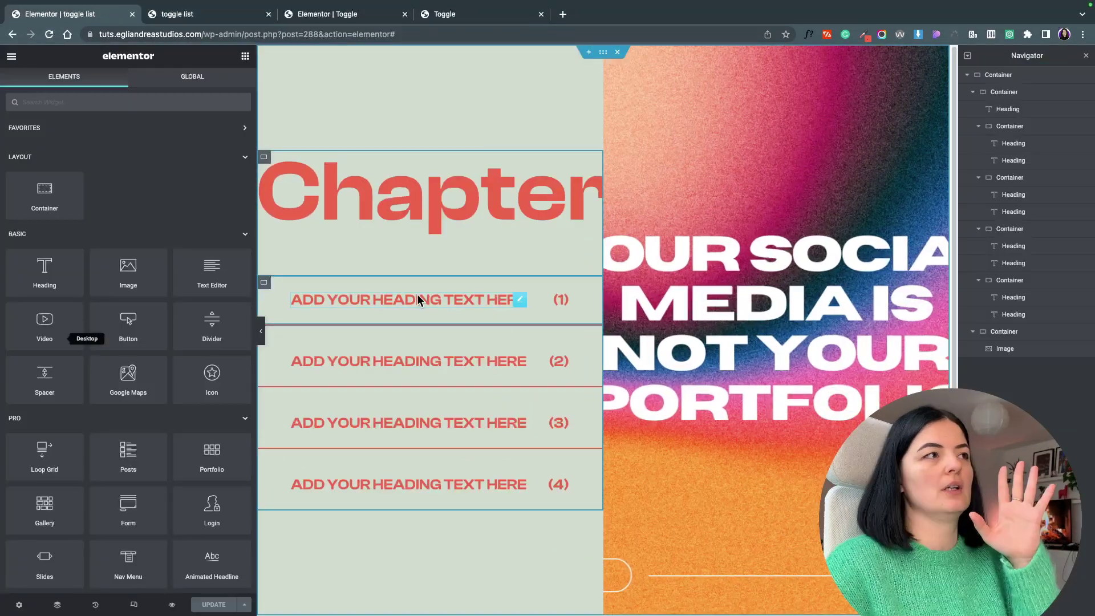
Back in the editor, select the right-side image and bring up the widgets list
left_click(420, 298)
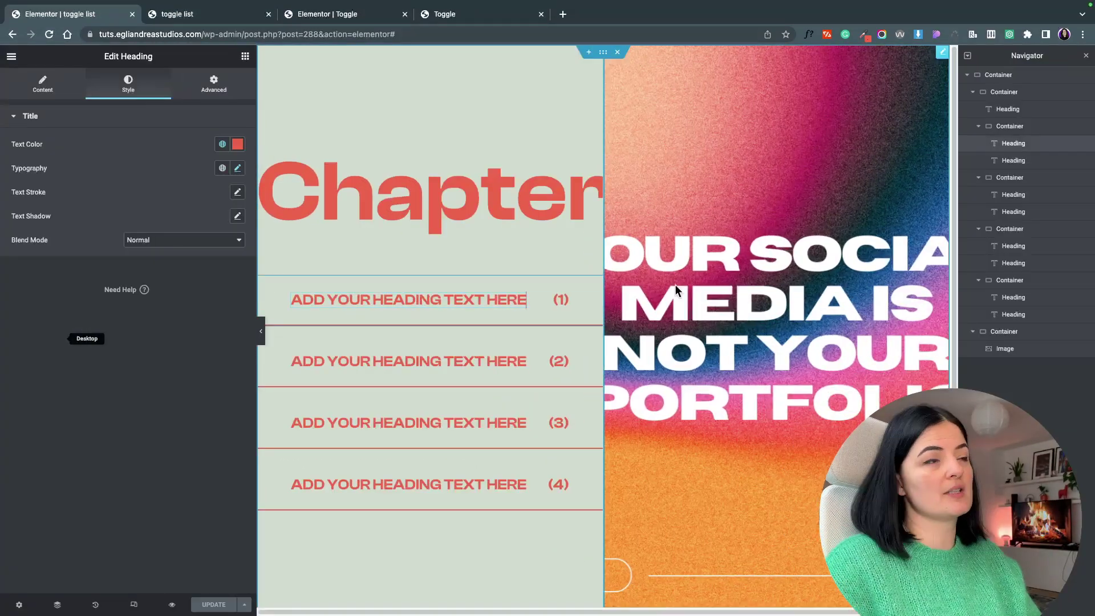
left_click(683, 157)
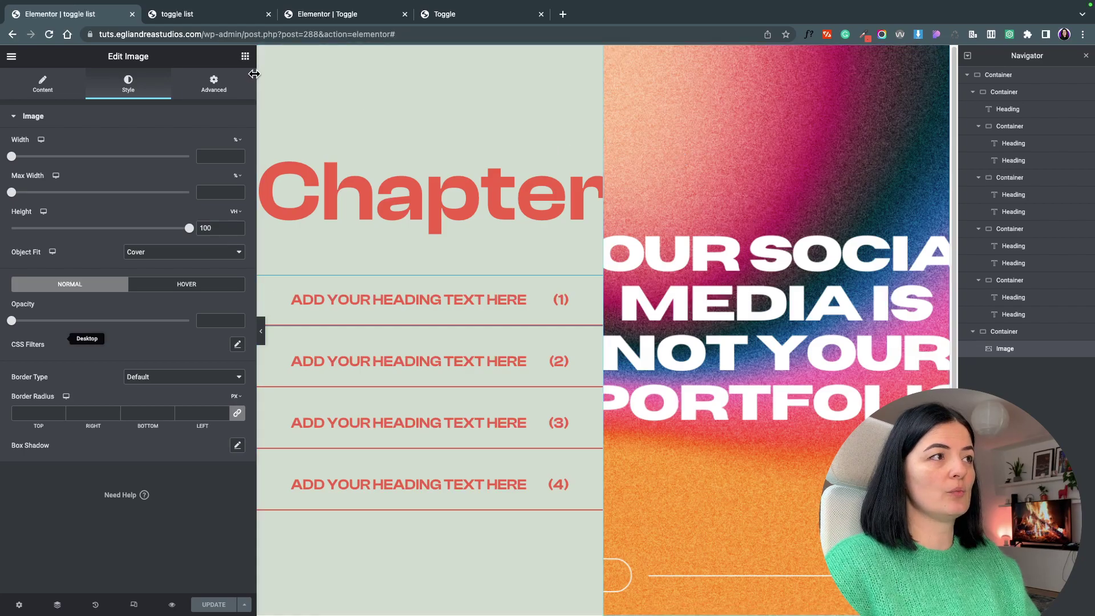
left_click(245, 56)
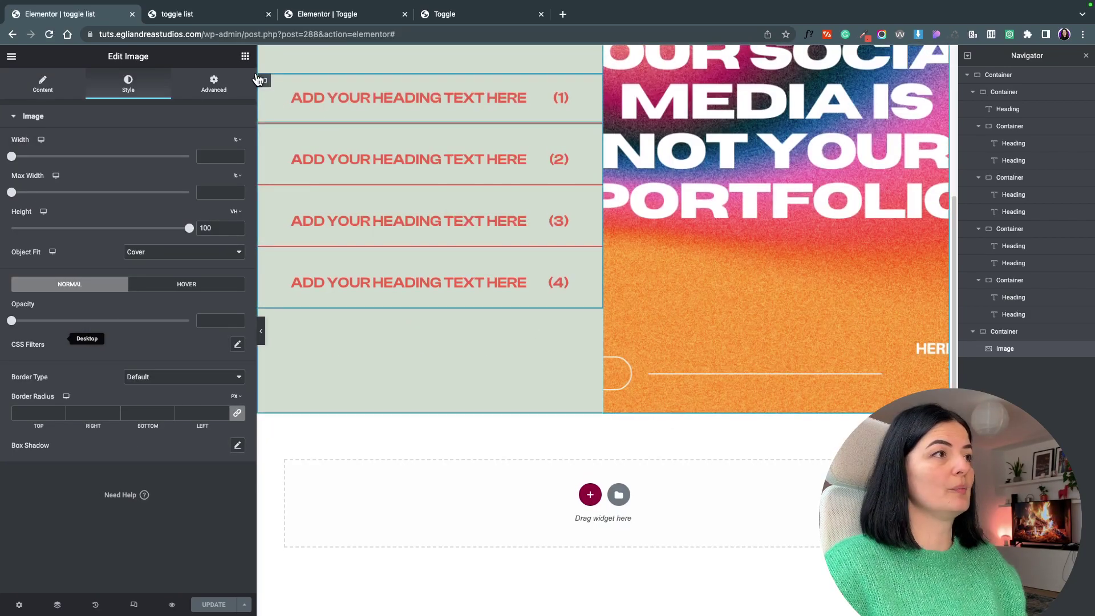
left_click(245, 56)
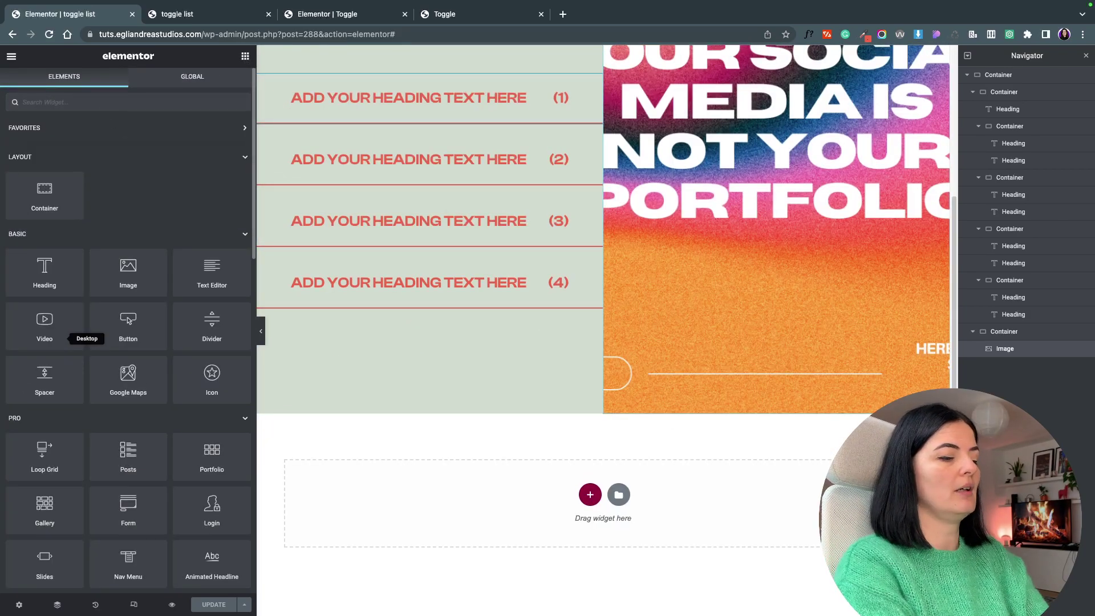
Search 'html' and drop an HTML widget below the Chapter toggle section
type("html")
left_click_drag(41, 120, 515, 476)
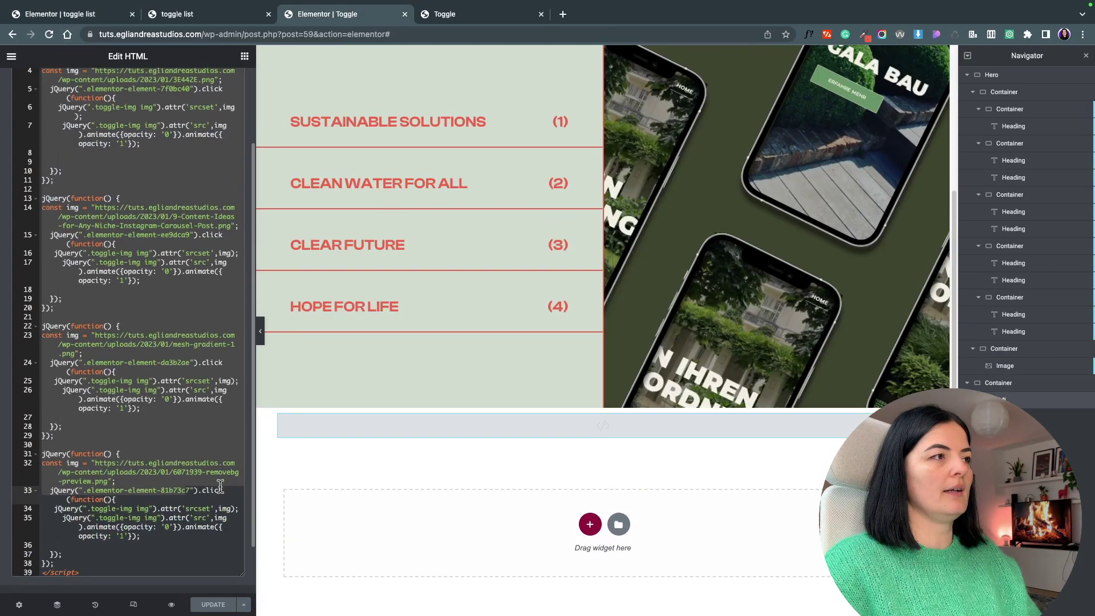
scroll(116, 372, "up", 2)
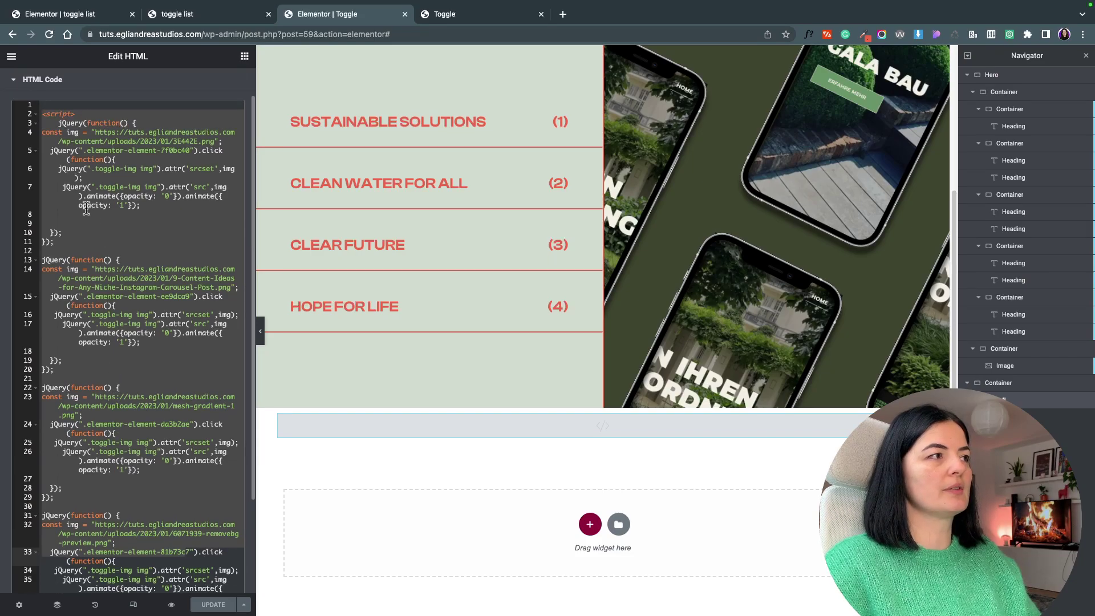
scroll(85, 209, "down", 1)
Grab the finished script from the reference Toggle page's code
left_click(218, 586)
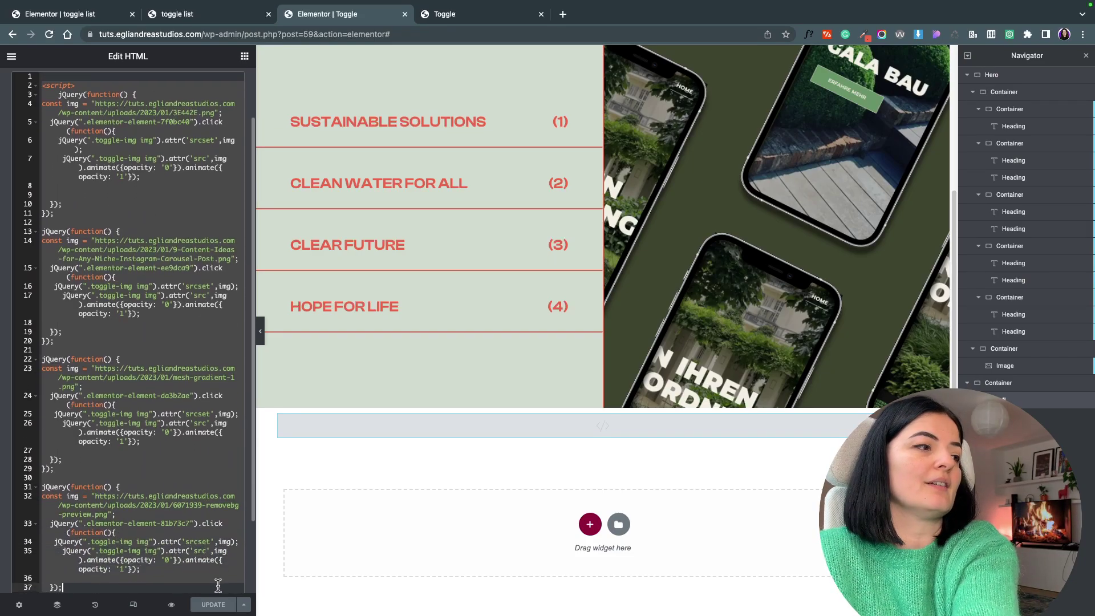
scroll(217, 586, "down", 2)
left_click(79, 17)
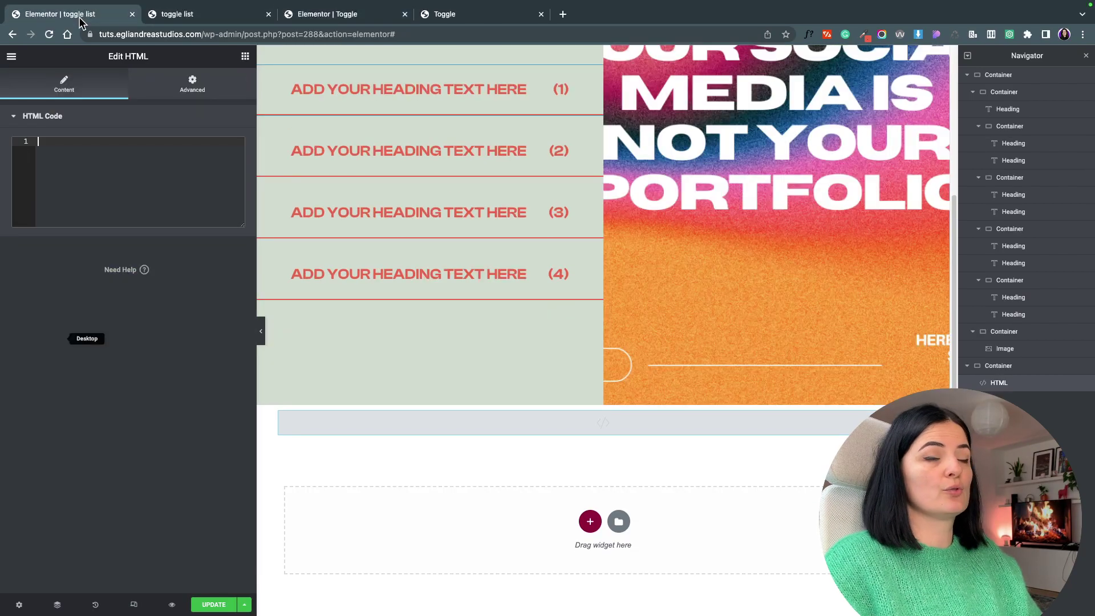
Paste the jQuery image-swap script into the HTML widget and check the live preview
key("super+v")
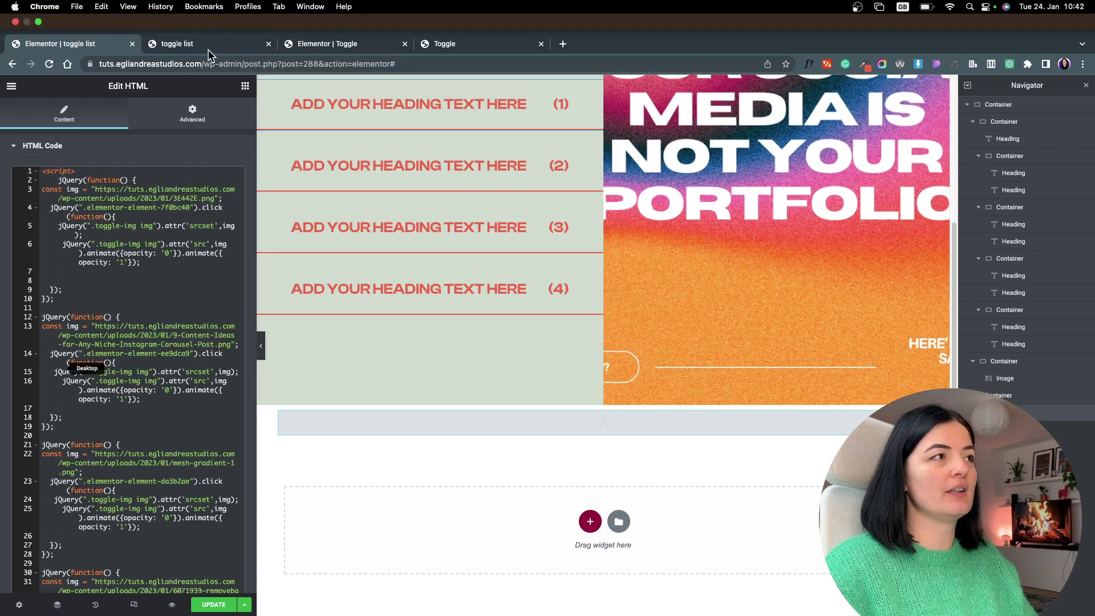
left_click(215, 15)
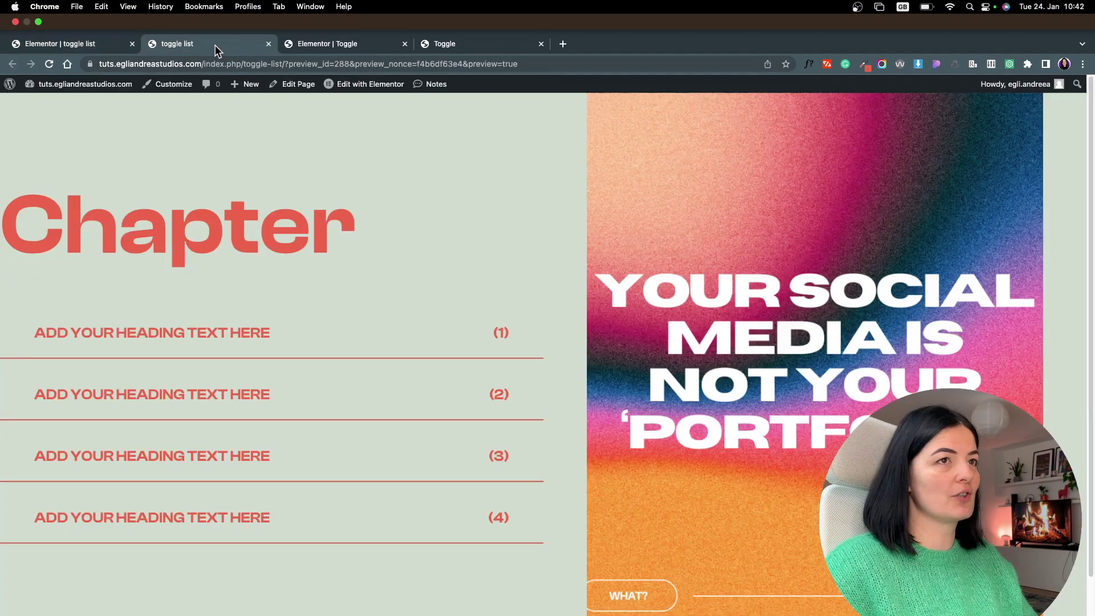
left_click(330, 47)
left_click(79, 44)
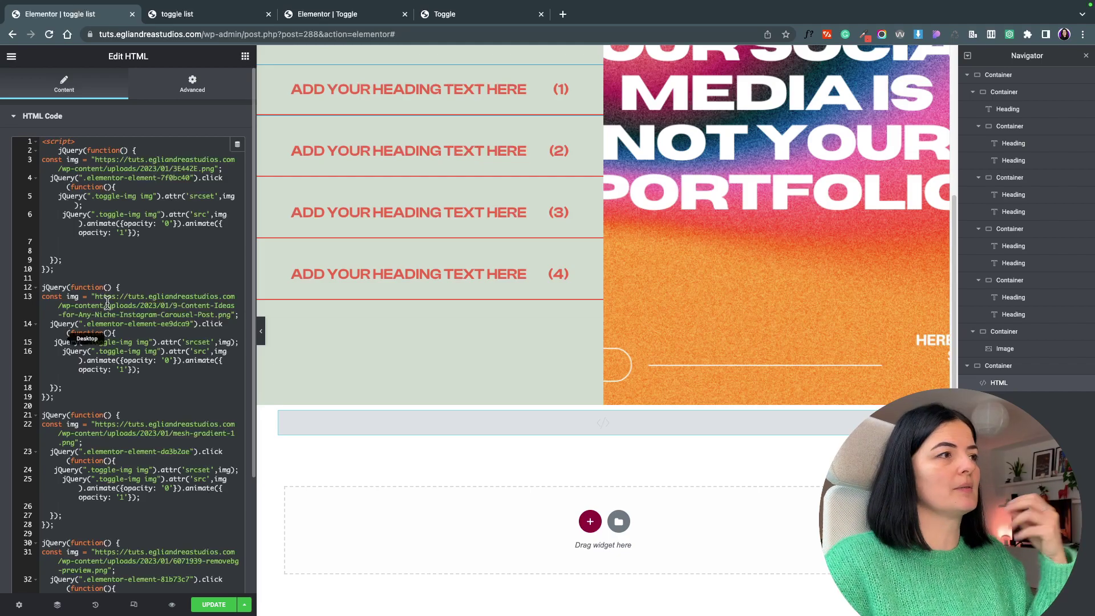
Compare the pasted script with the right-side Image widget, placing the caret on the first image URL
left_click(106, 266)
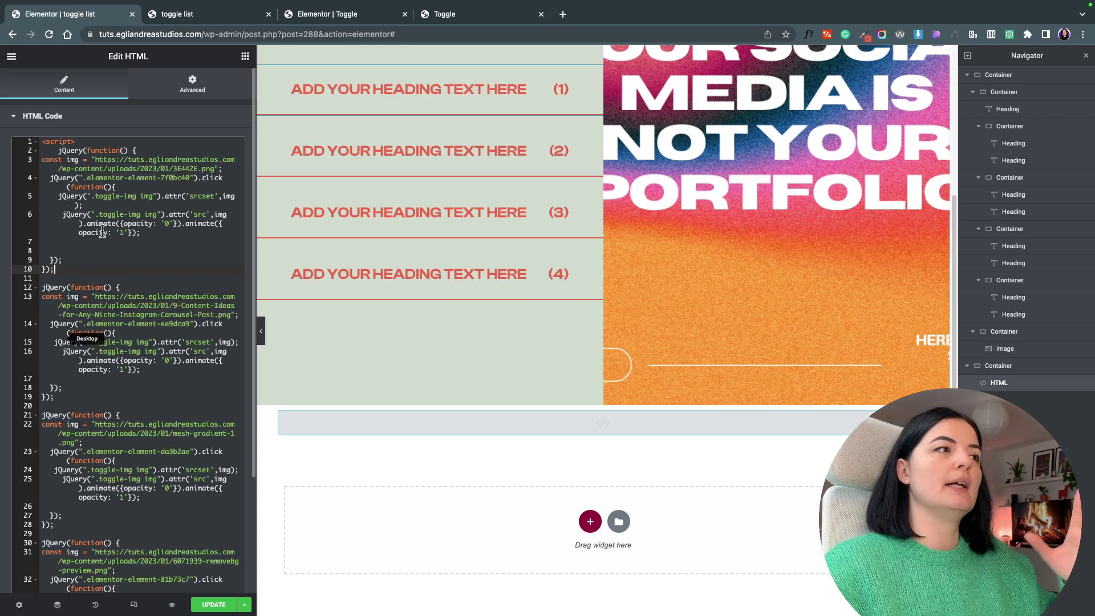
left_click(586, 402)
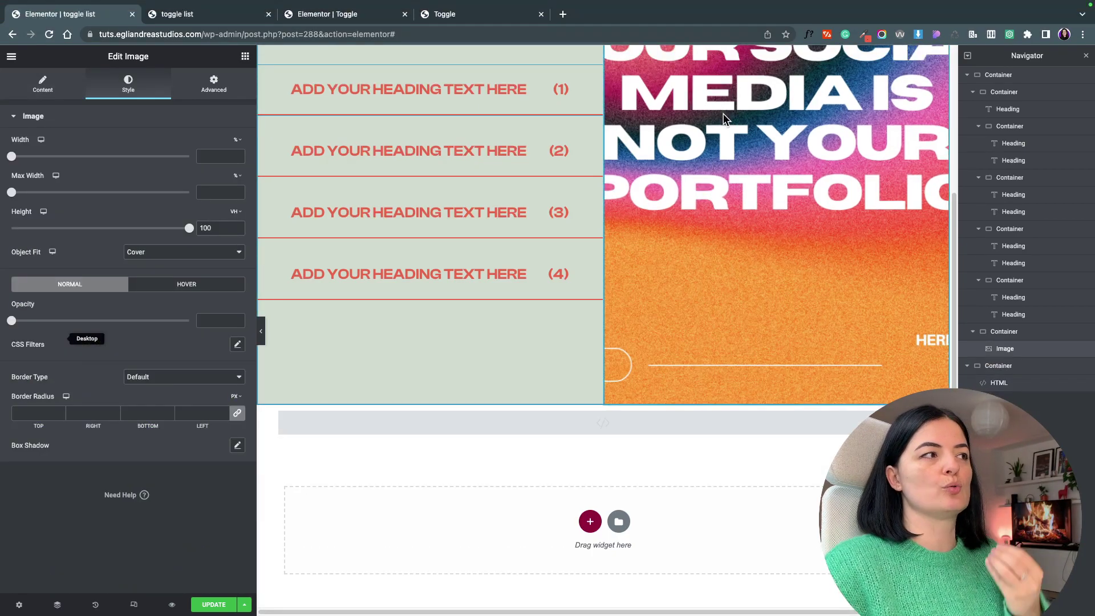
left_click(583, 415)
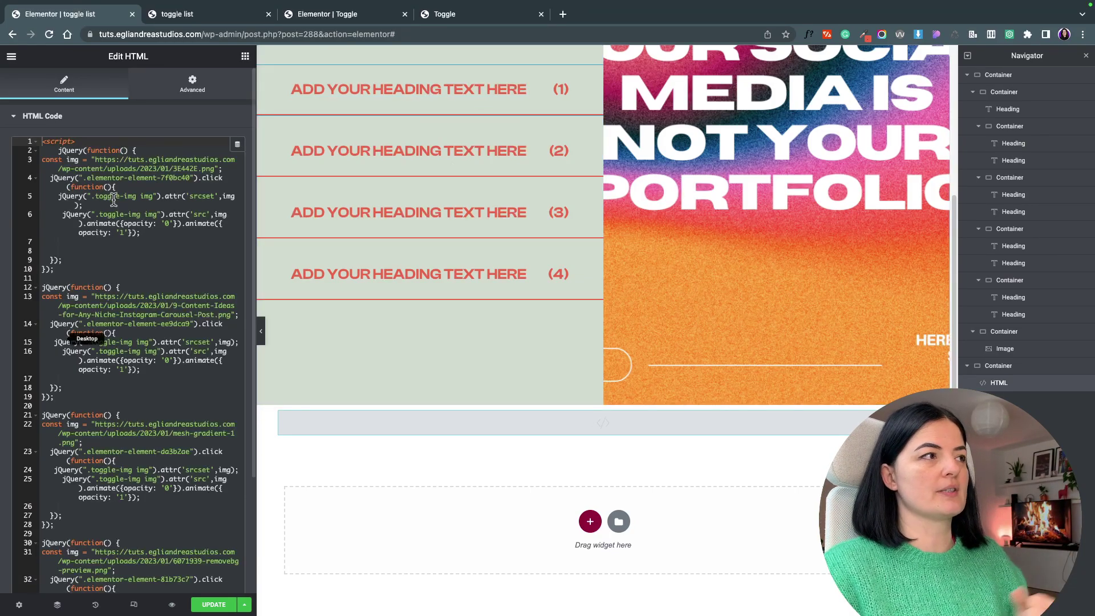
left_click(103, 164)
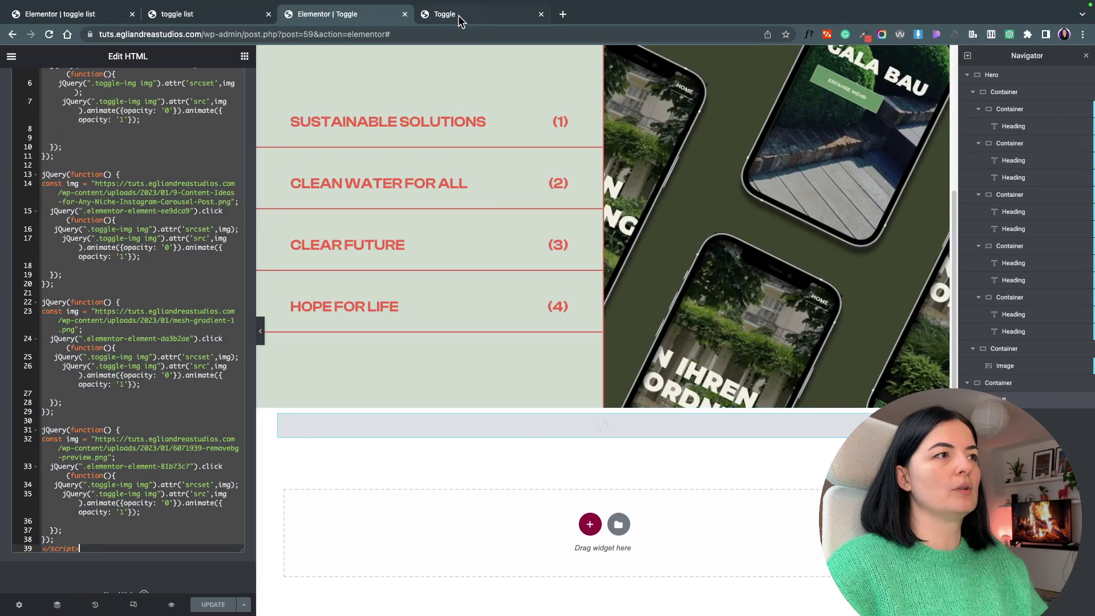
Copy the orange social media image's file URL from the WordPress Media Library
left_click(451, 14)
mouse_move(10, 54)
left_click(34, 76)
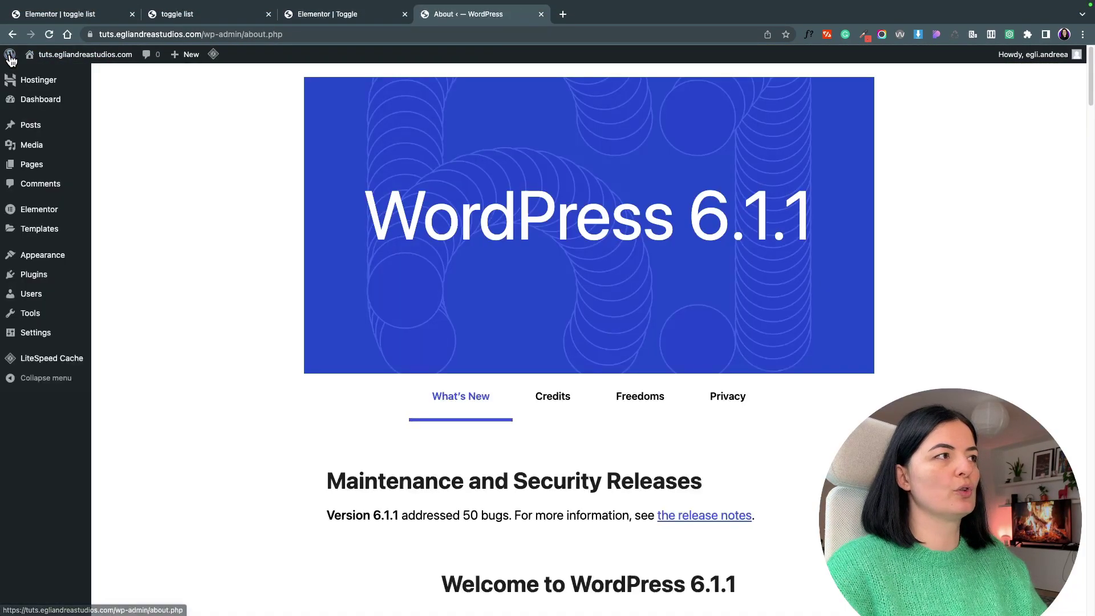
left_click(42, 150)
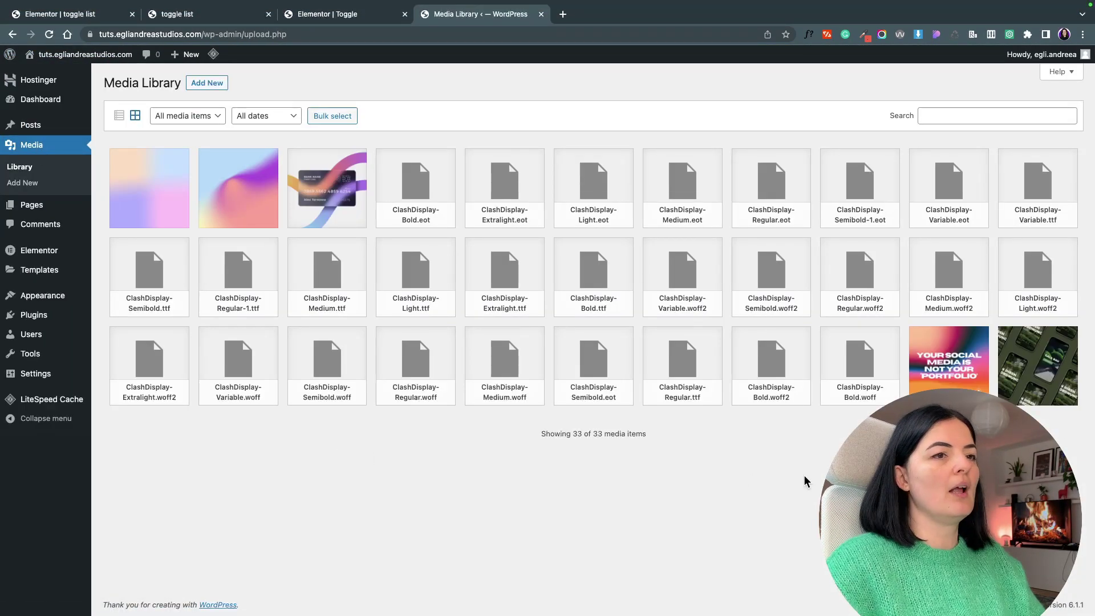
left_click(949, 362)
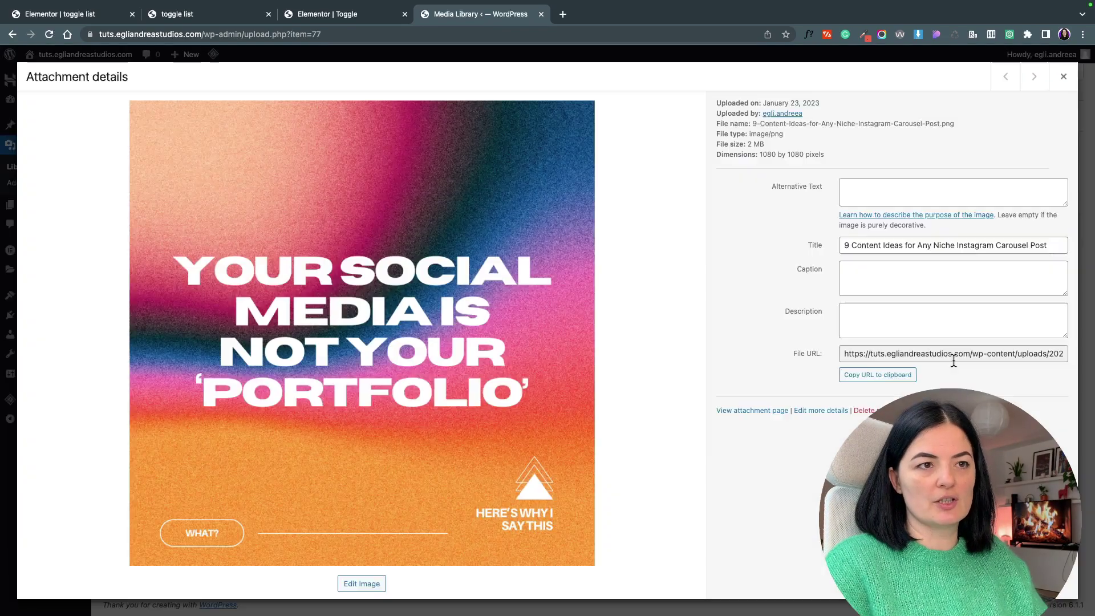
left_click(880, 379)
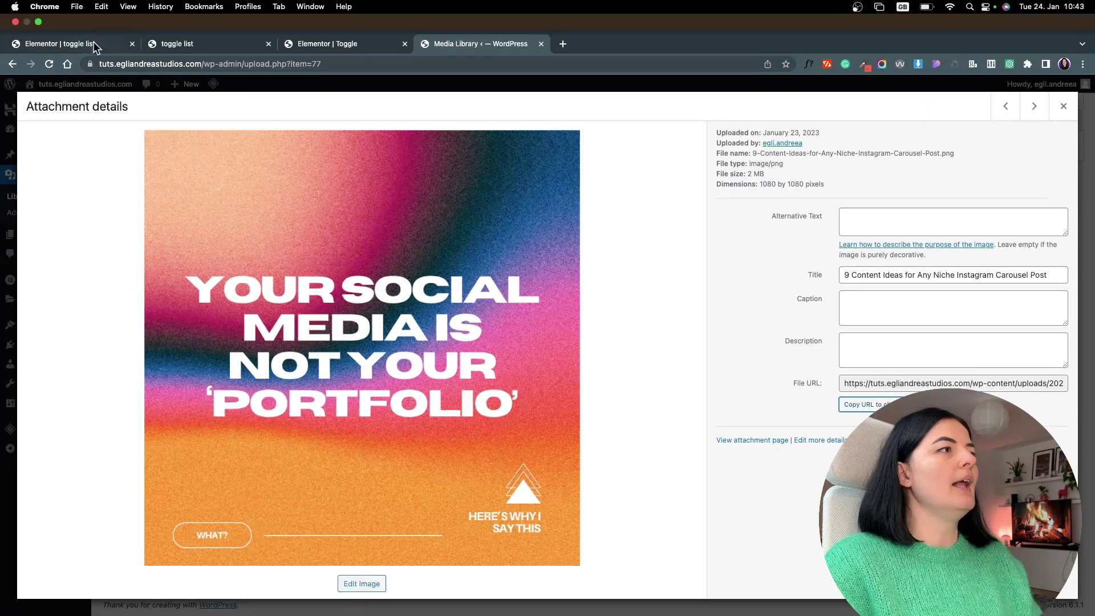
left_click(60, 13)
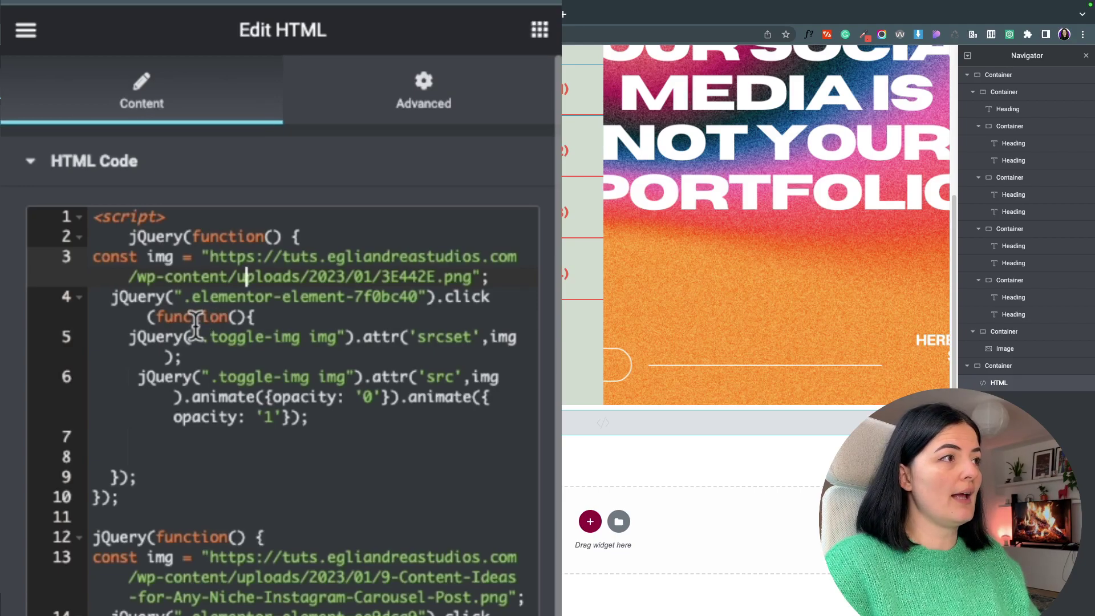
Mark the first image URL on line 3 of the script, then deselect it and scroll down
left_click_drag(203, 254, 470, 278)
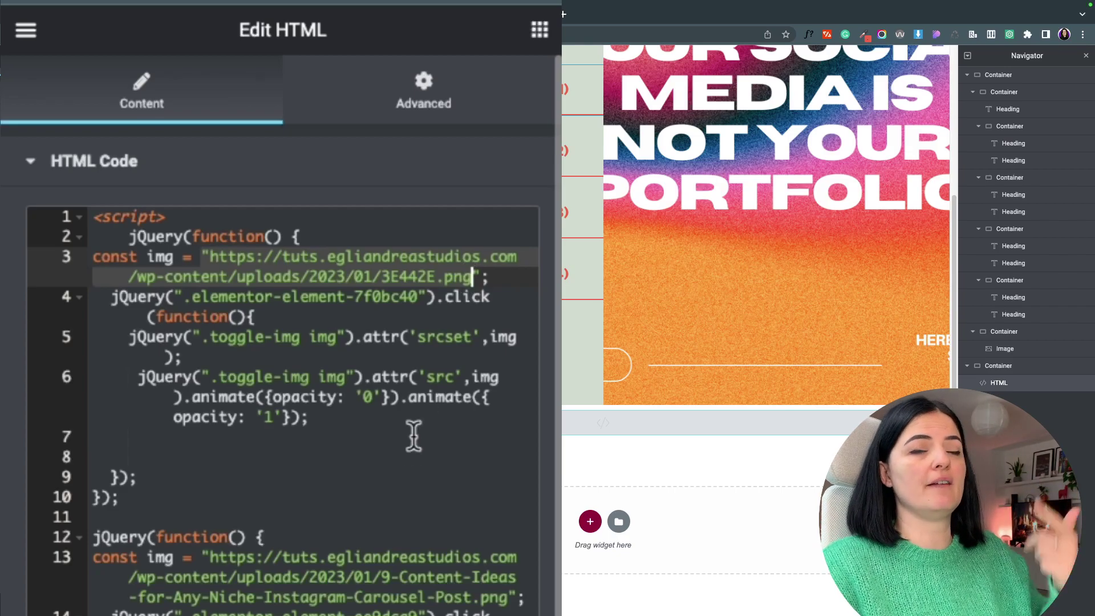
left_click(415, 488)
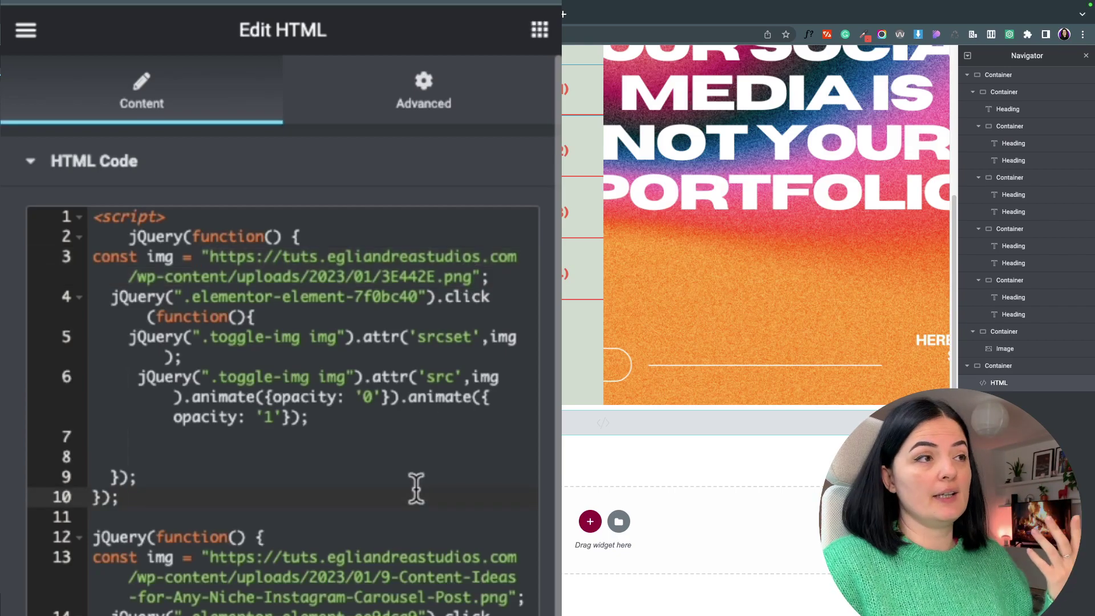
scroll(415, 489, "down", 2)
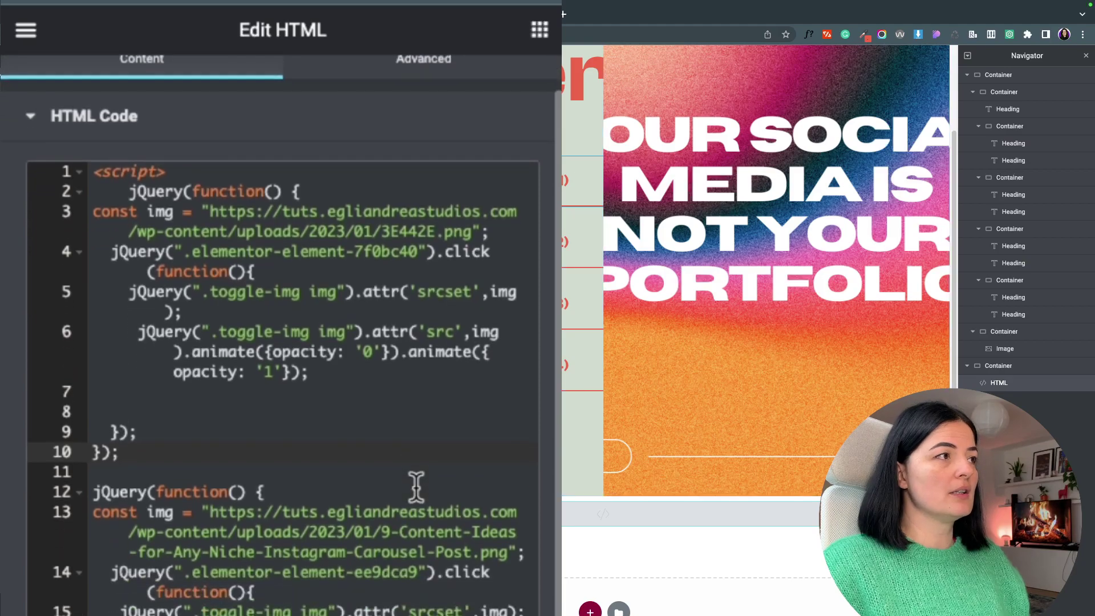
scroll(416, 489, "down", 1)
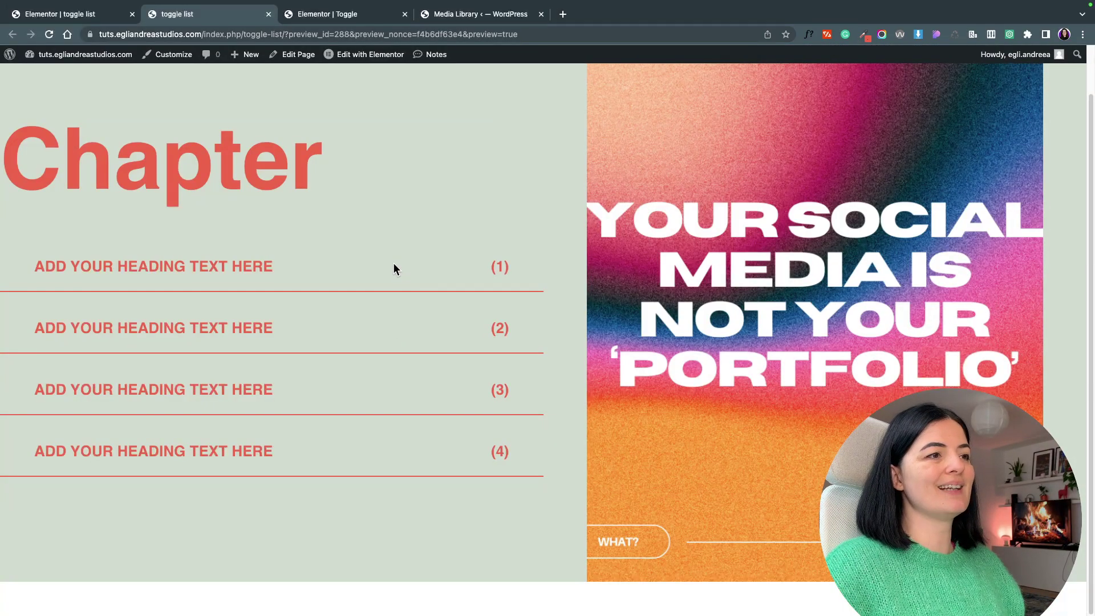
Open Chrome DevTools on the preview and pick a chapter row with the element picker
right_click(392, 263)
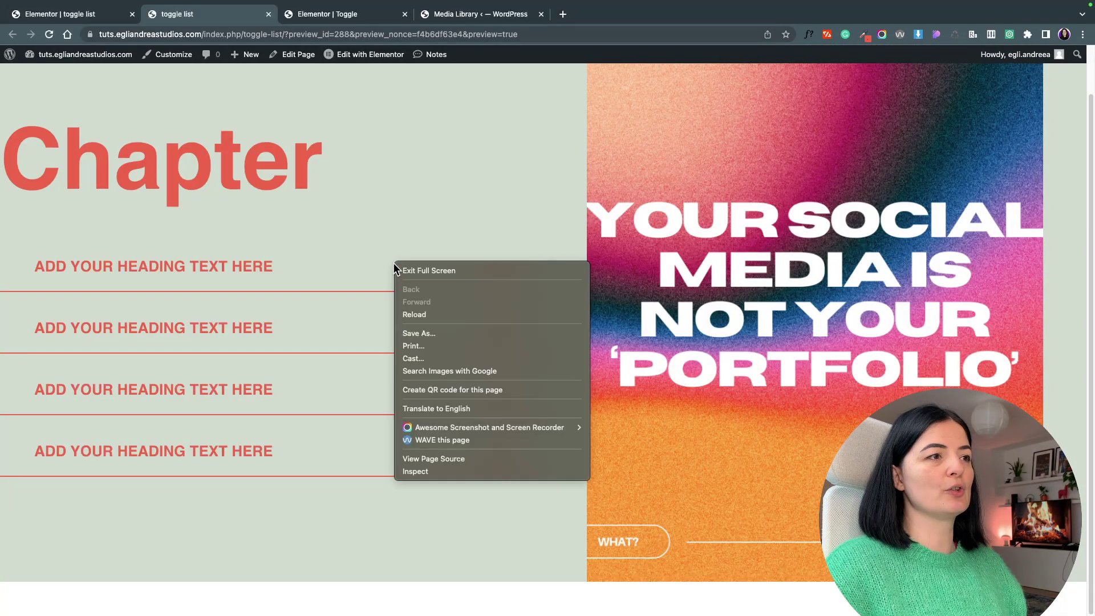
left_click(432, 471)
left_click(9, 361)
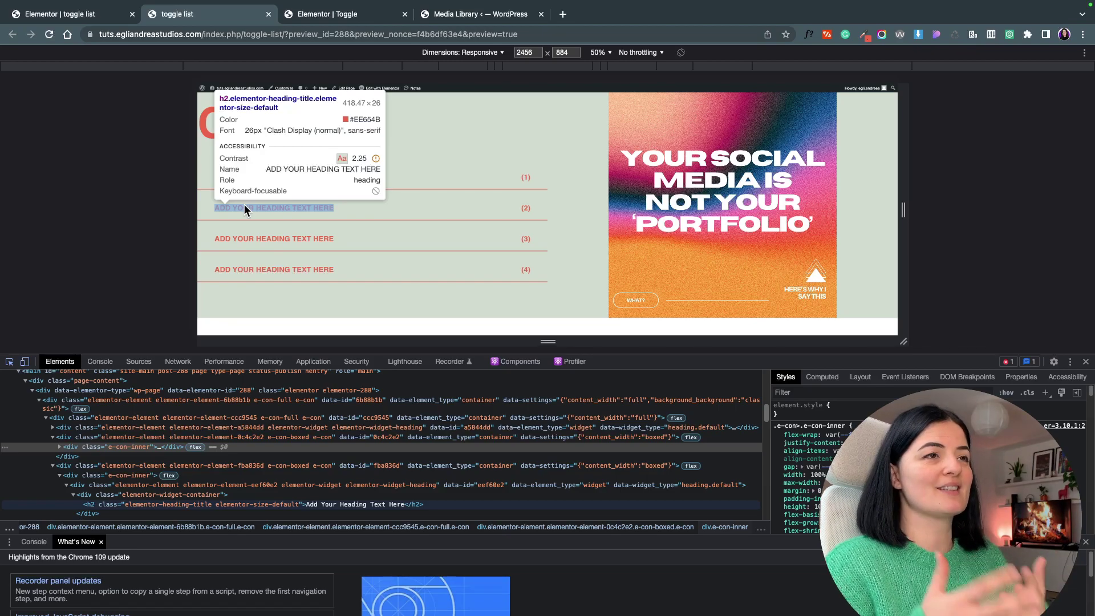
left_click(244, 207)
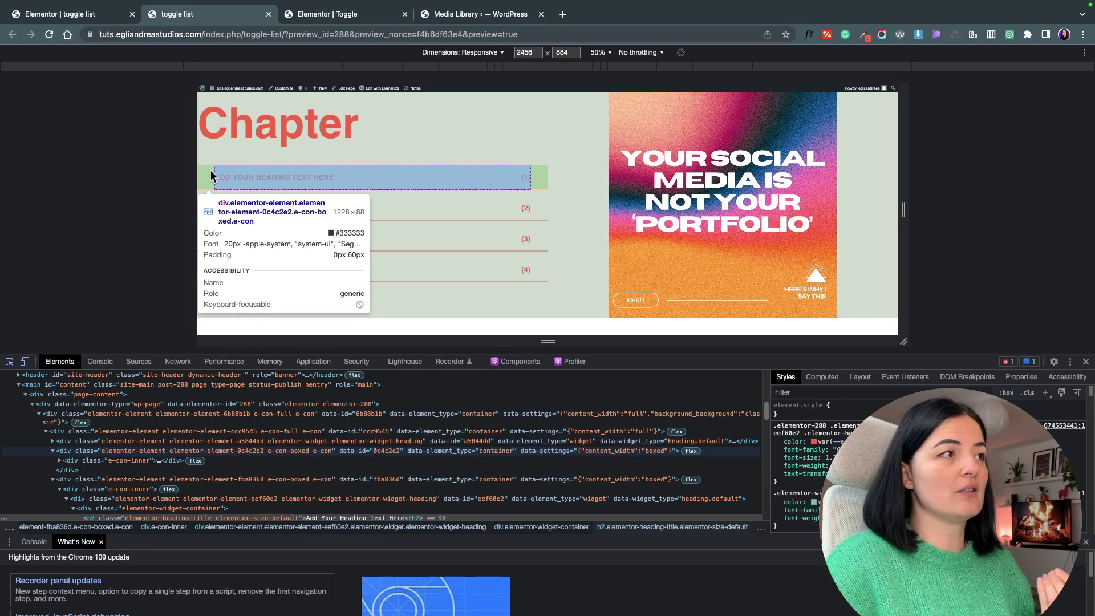
Select the first row's container and copy its class elementor-element-0c4c2e2
left_click(210, 175)
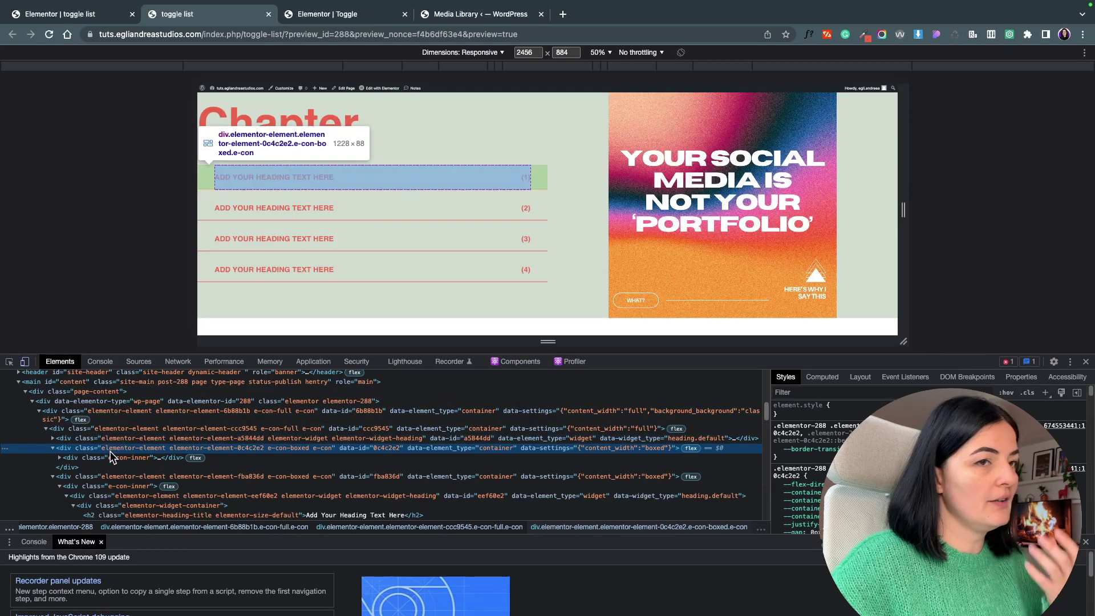
left_click(9, 360)
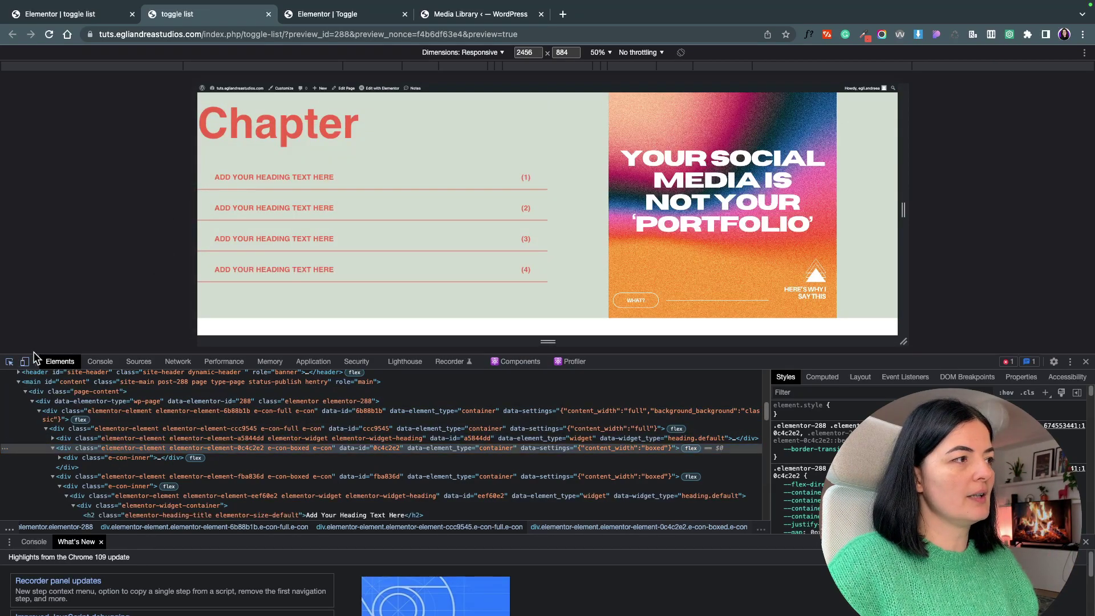
left_click(206, 182)
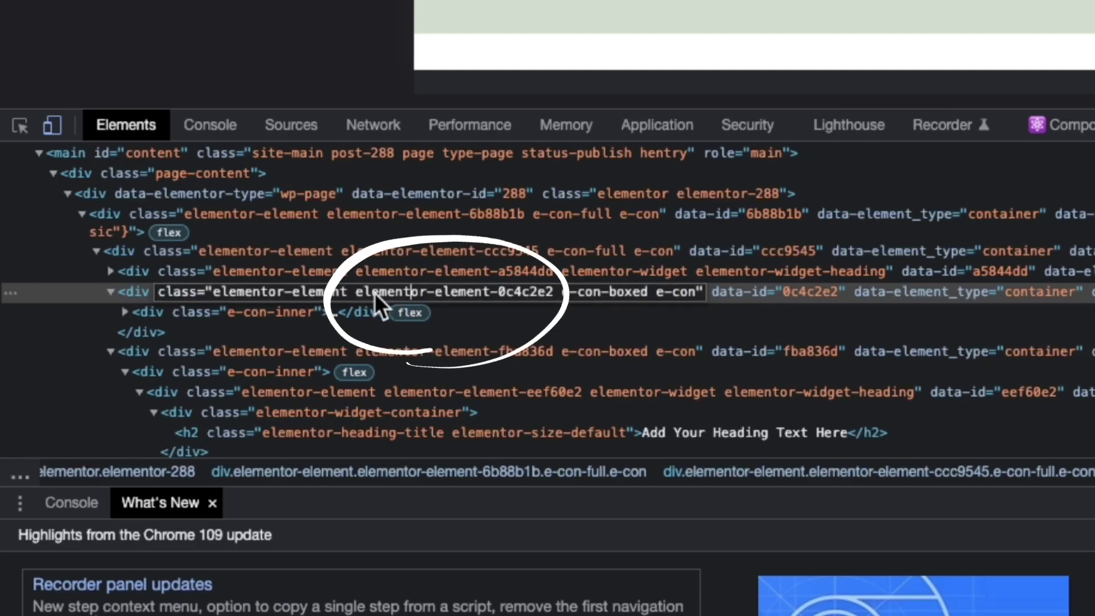
mouse_move(358, 292)
left_mouse_down()
mouse_move(572, 290)
mouse_move(552, 293)
left_mouse_up()
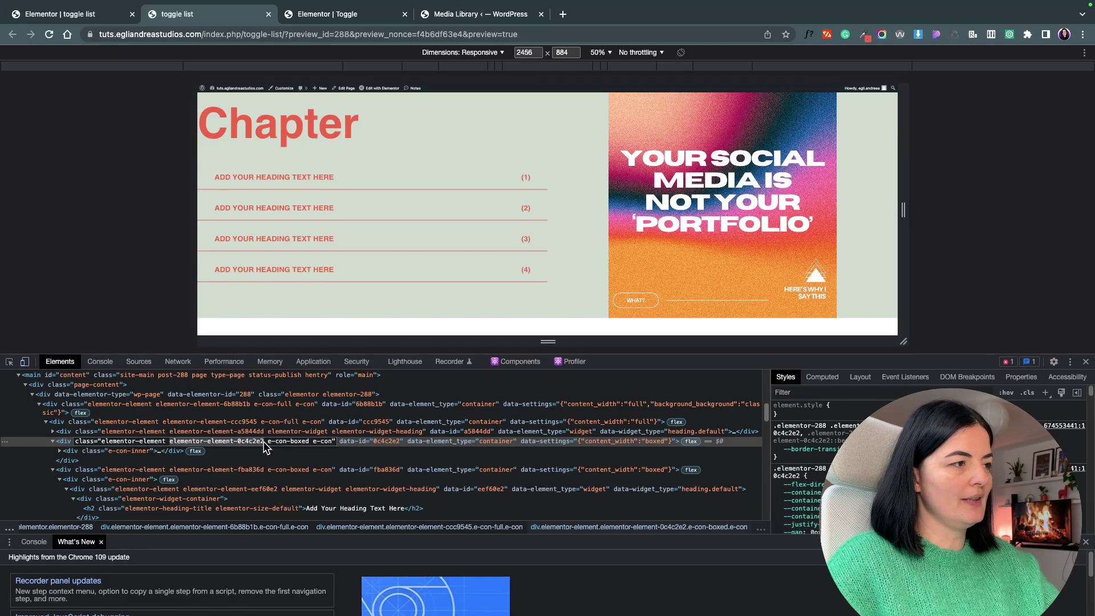
left_click(89, 14)
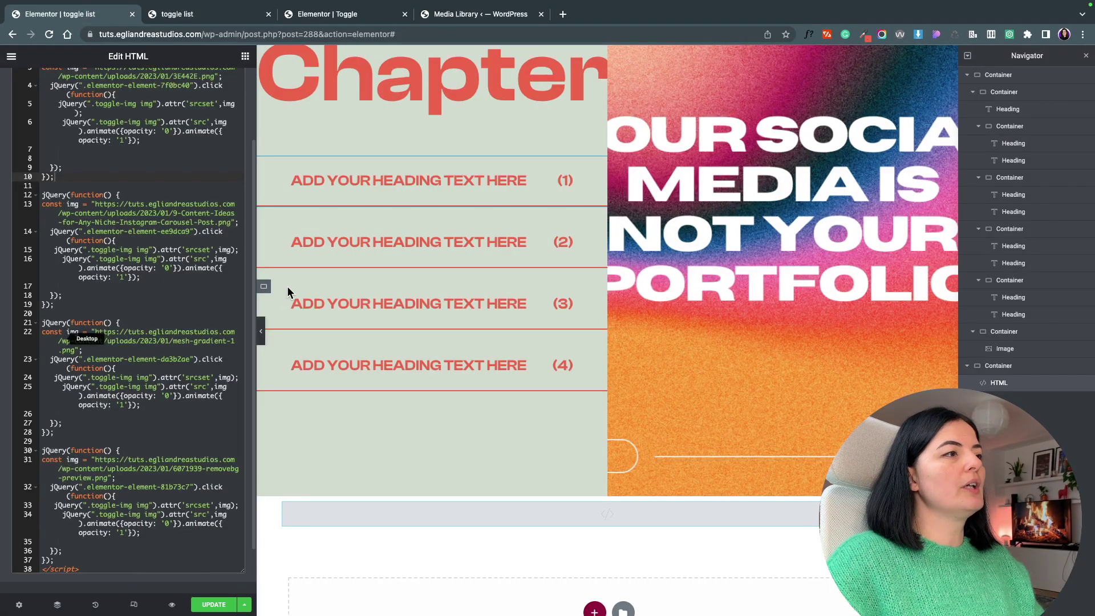
Replace the old row class on line 4 with elementor-element-0c4c2e2
scroll(182, 194, "up", 3)
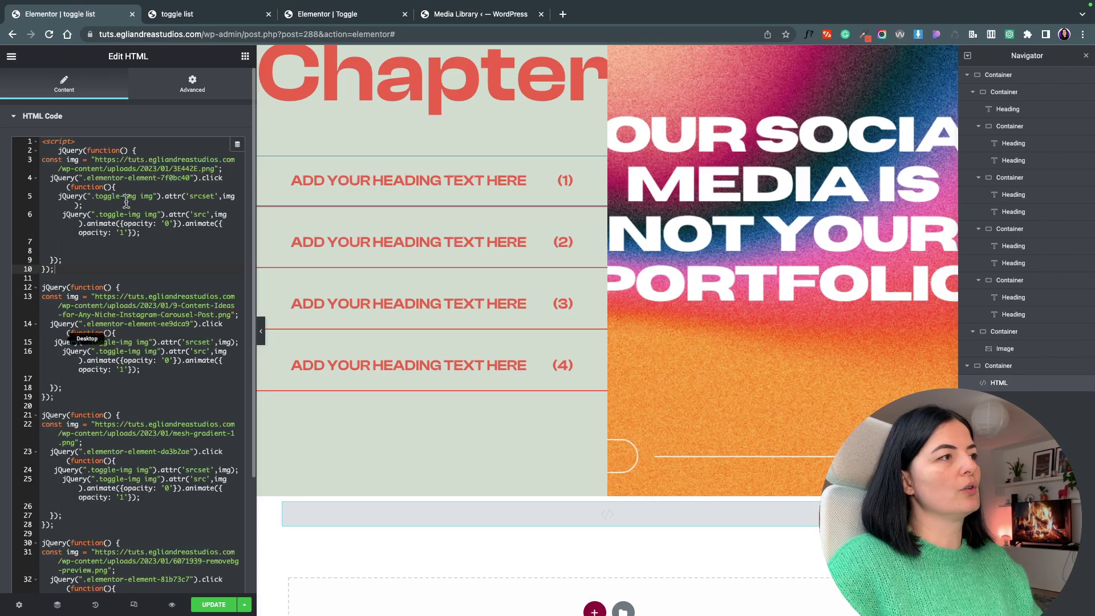
double_click(98, 178)
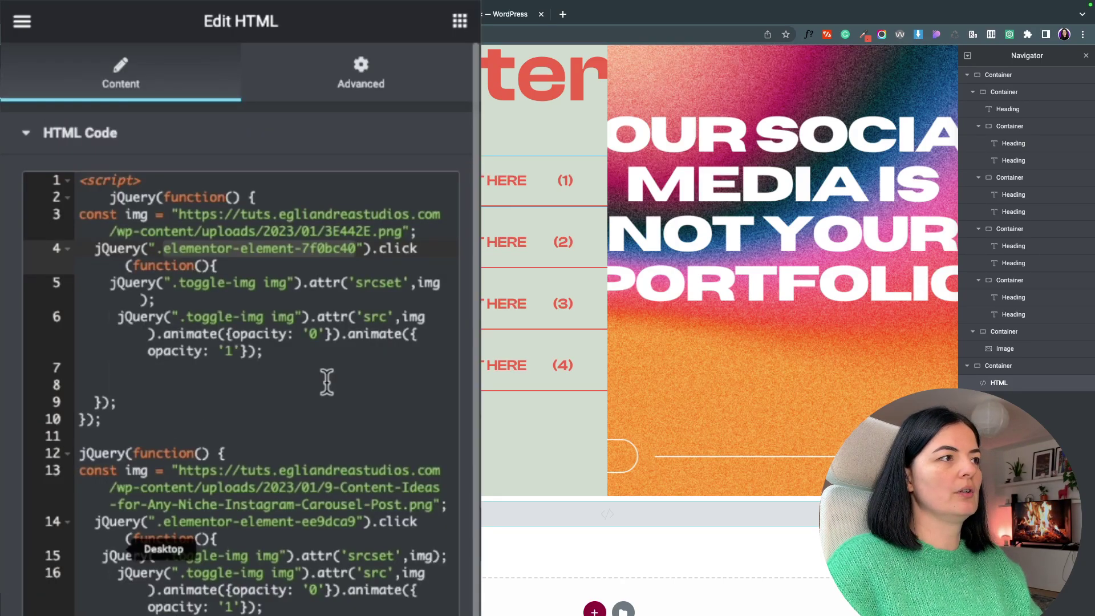
key("super+v")
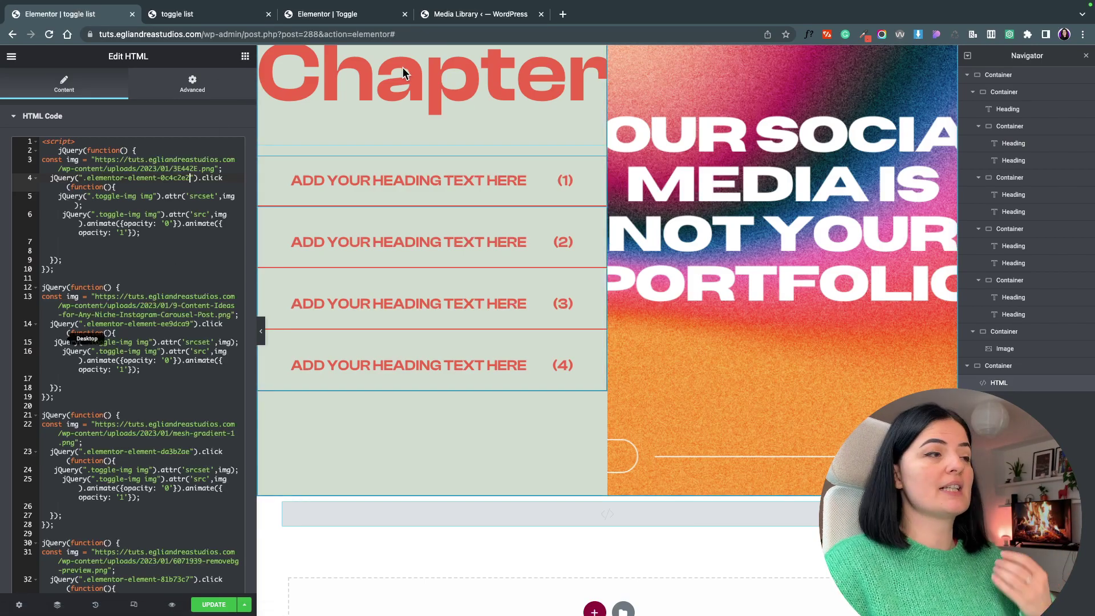
Line up the HTML widget code and the DevTools inspector to gather the remaining row IDs
mouse_move(511, 8)
left_click(476, 44)
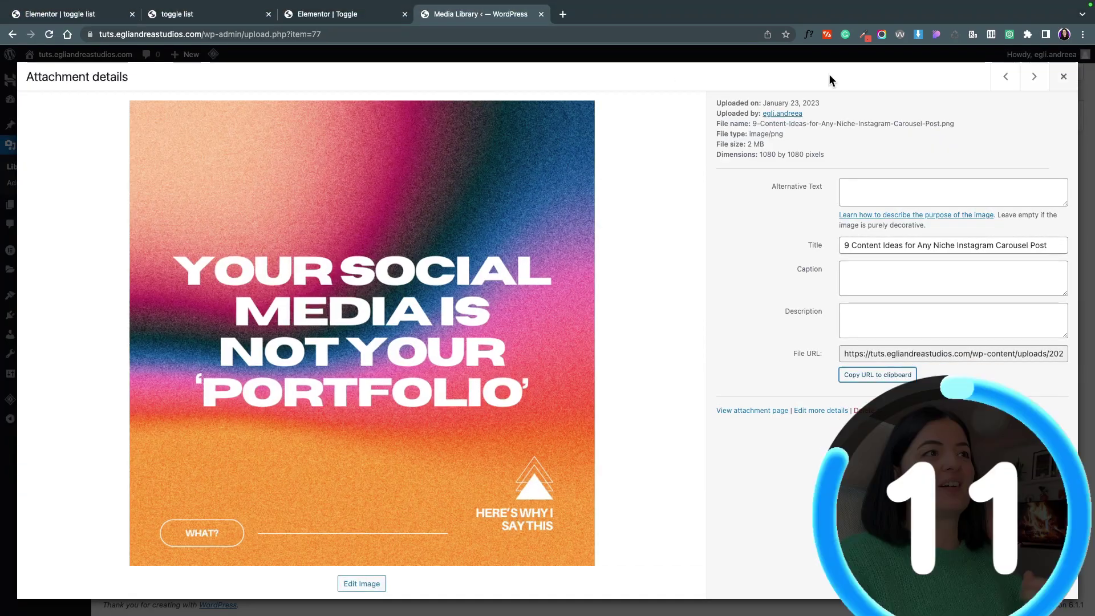
left_click(1033, 76)
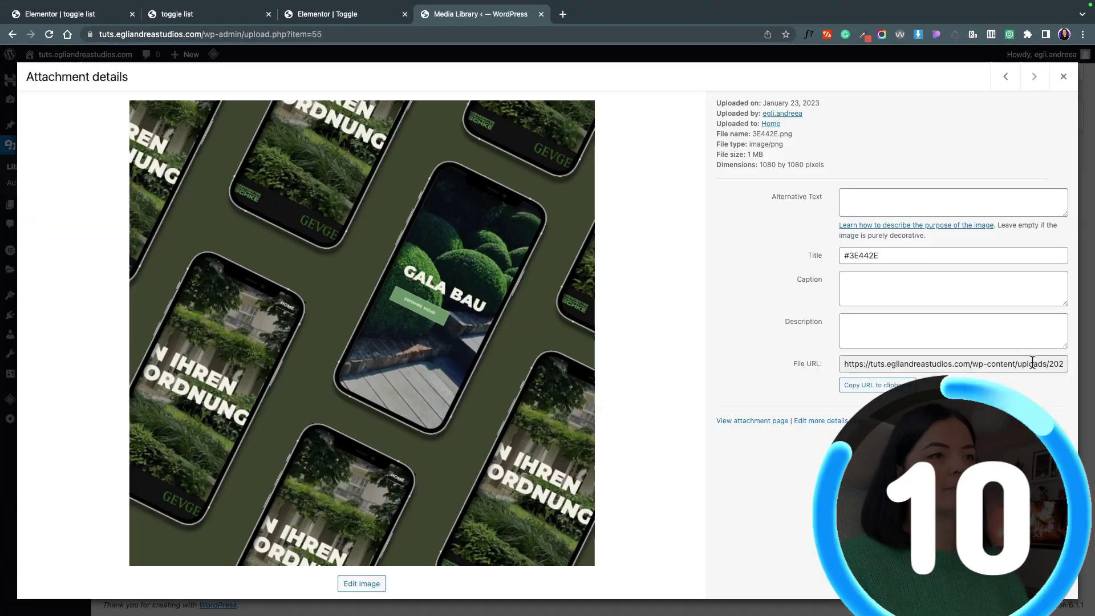
key("super+1")
left_click(607, 514)
key("super+4")
left_click(217, 14)
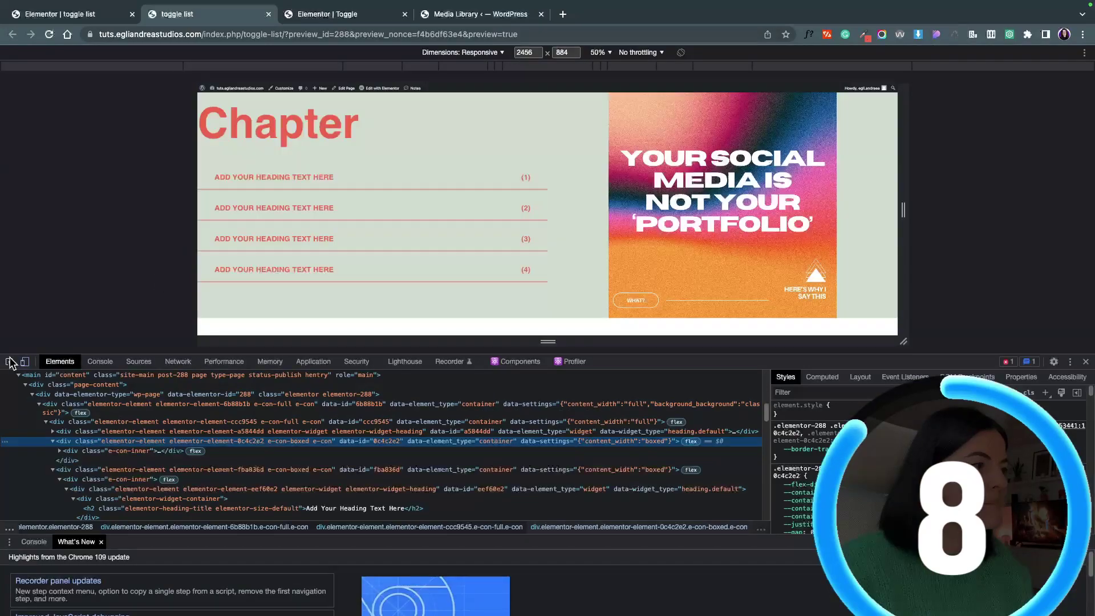
key("super+1")
key("super+2")
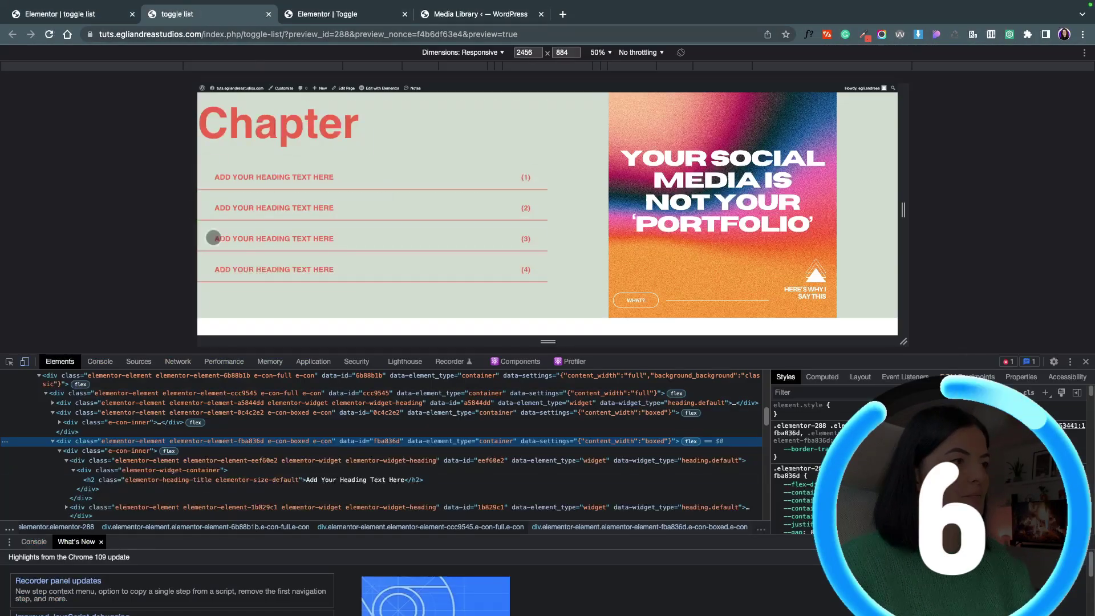
scroll(228, 444, "down", 3)
Copy the third chapter row's element ID from DevTools into the third click handler
left_click(193, 444)
double_click(194, 449)
key("ctrl+c")
key("super+1")
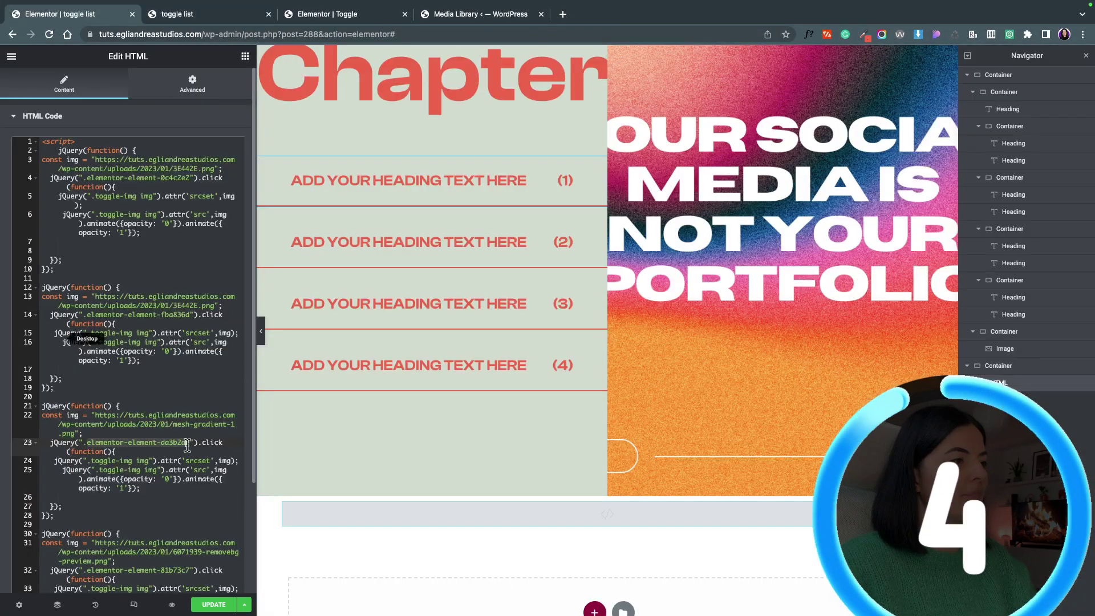
key("ctrl+v")
Paste the fourth row's element ID into the fourth click handler and update the page
key("super+2")
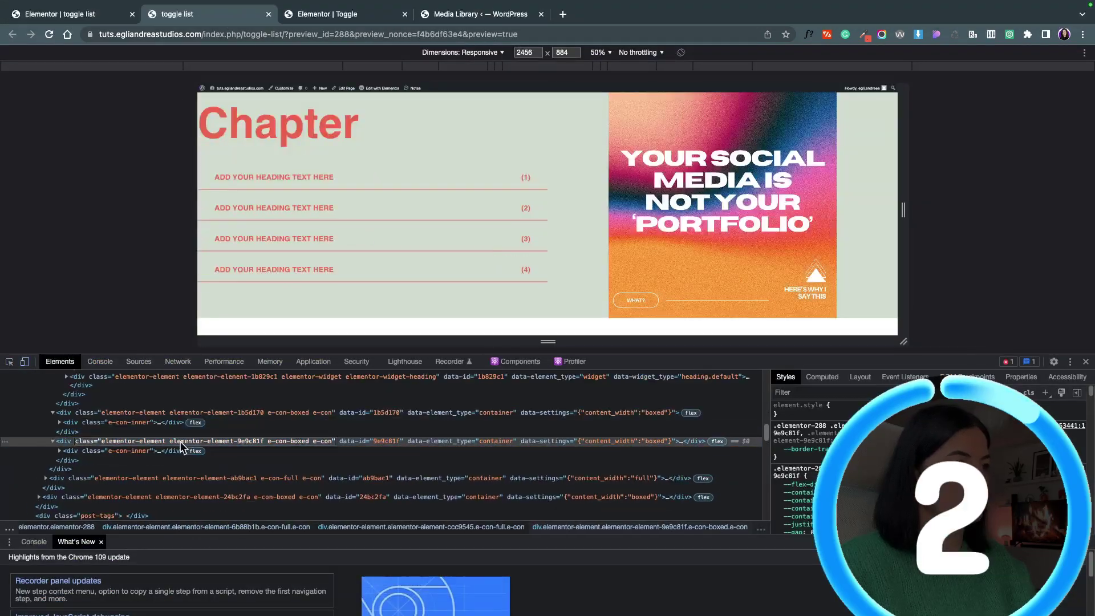
key("super+1")
scroll(107, 109, "down", 3)
double_click(172, 469)
key("super+2")
key("ctrl+c")
key("super+1")
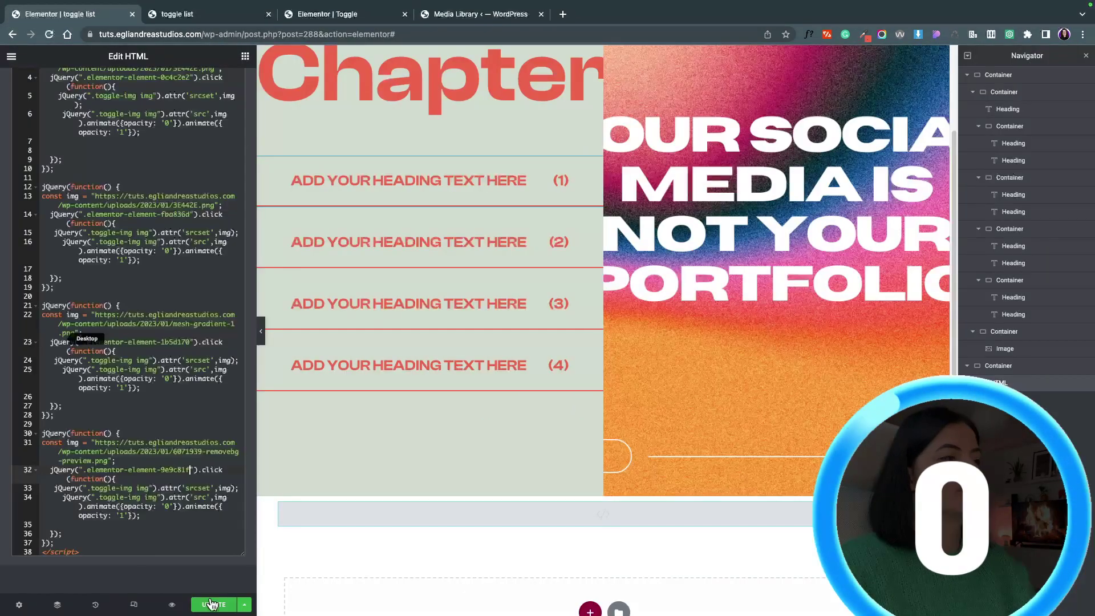
key("ctrl+v")
left_click(202, 606)
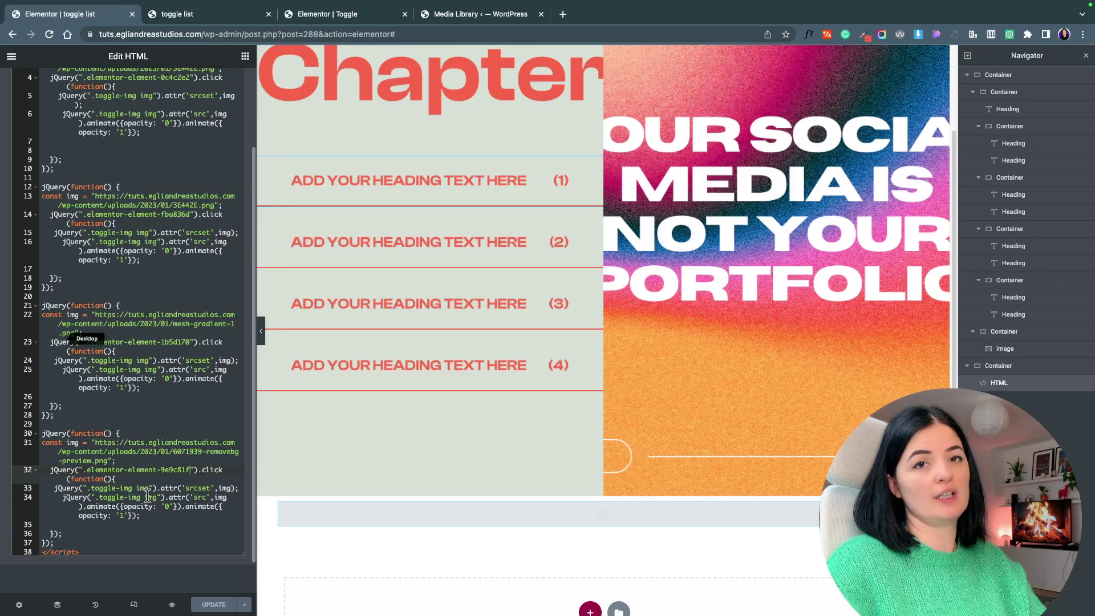
Enter toggle-img in the image's Advanced CSS Classes, update the page, and open the preview
left_click(675, 289)
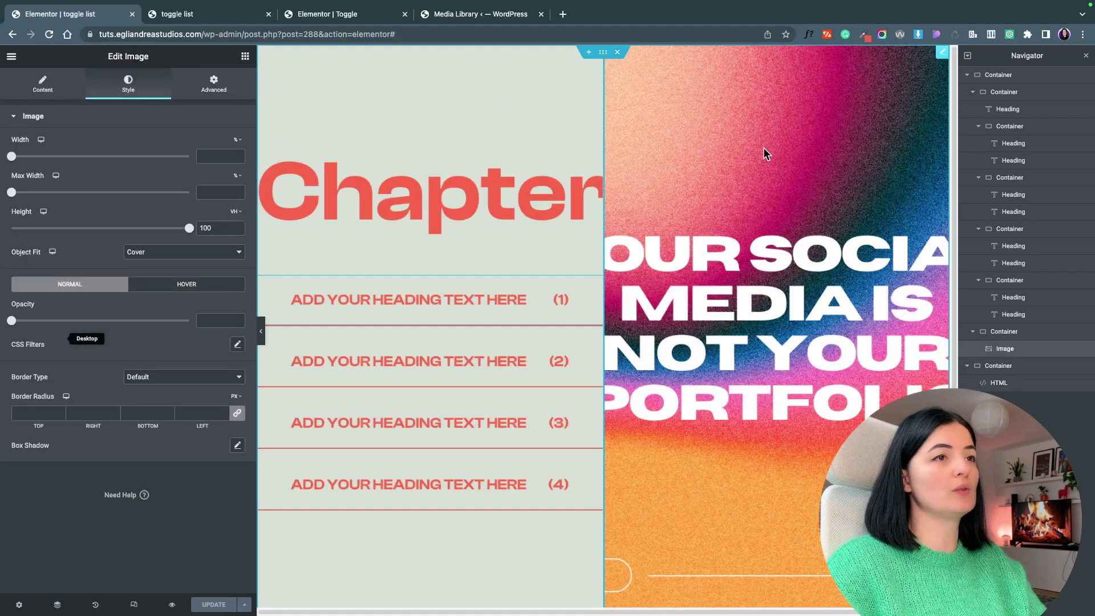
left_click(212, 89)
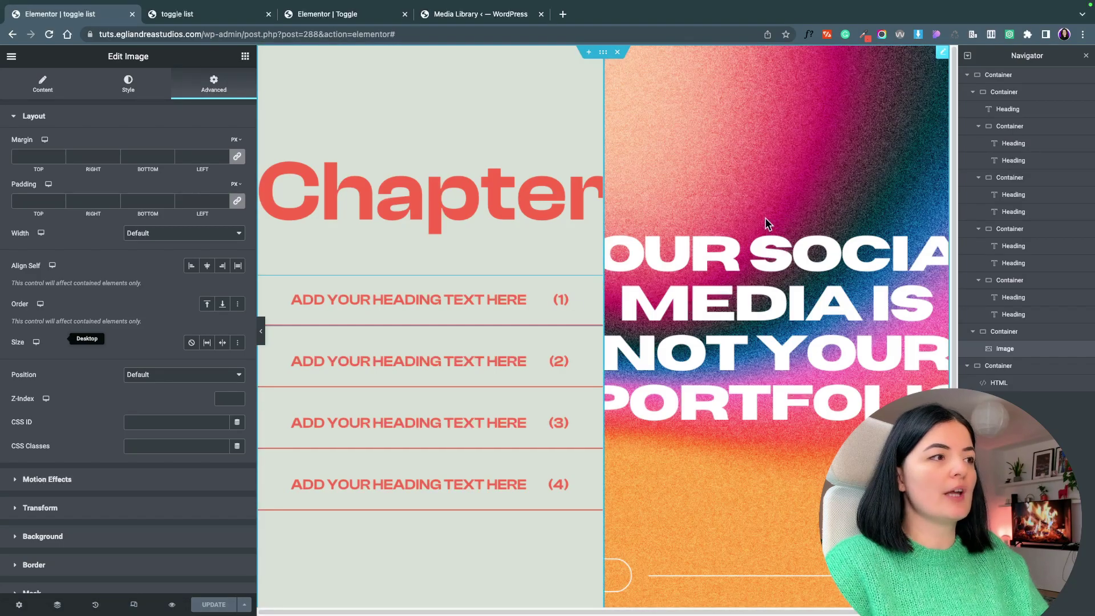
left_click(199, 449)
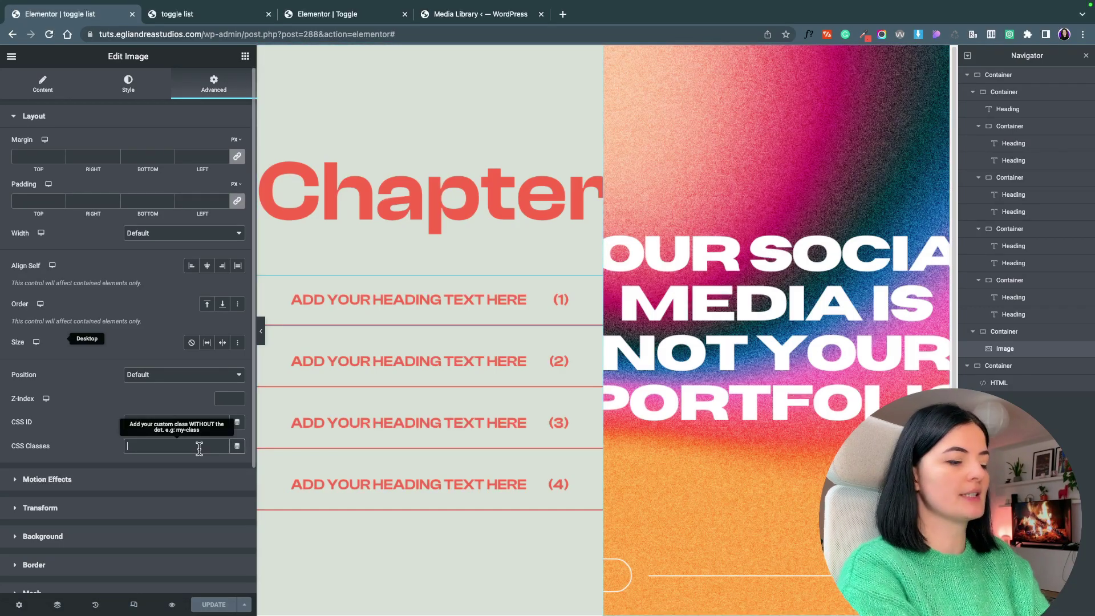
type("toggle")
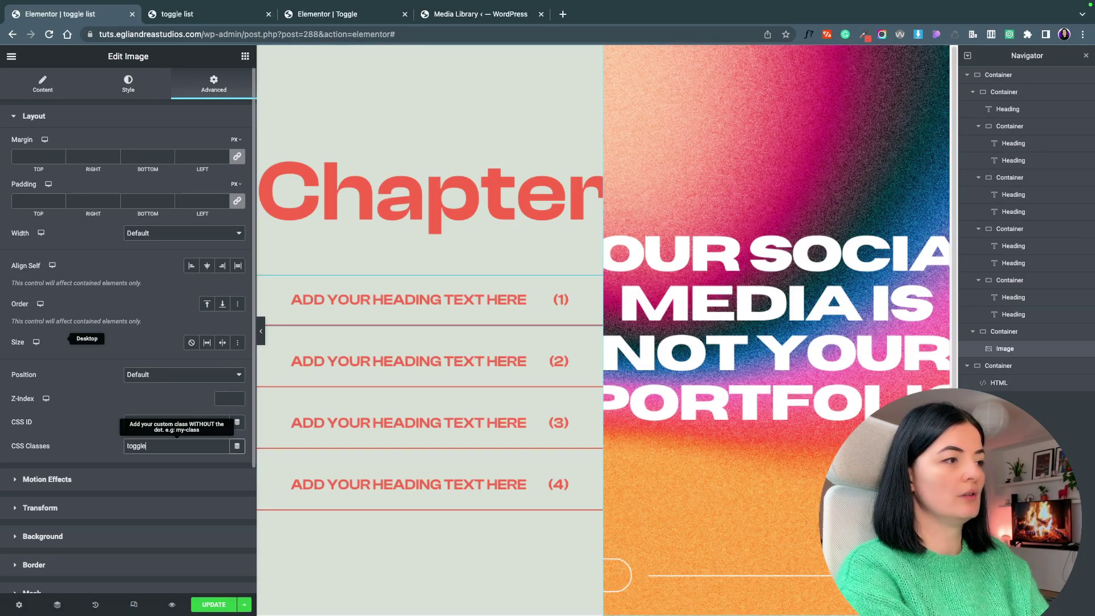
type("-i")
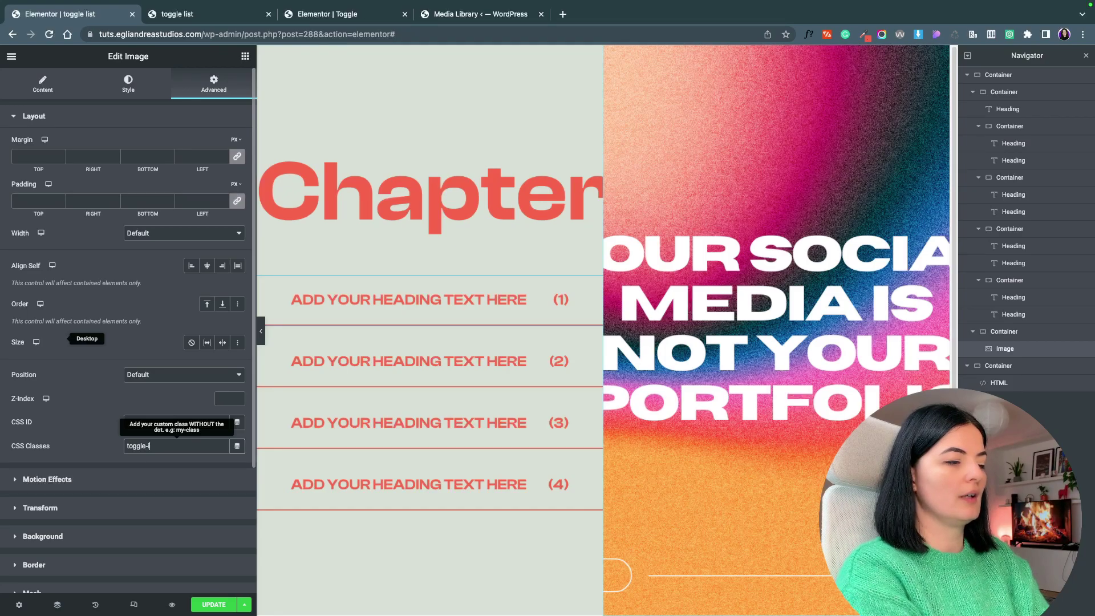
type("mg")
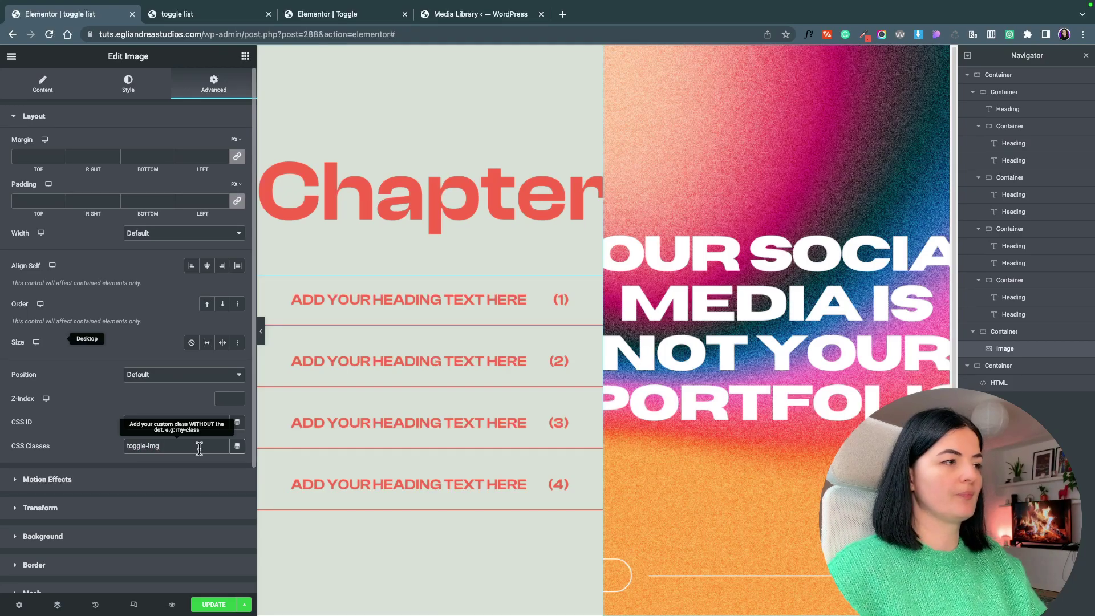
left_click(220, 606)
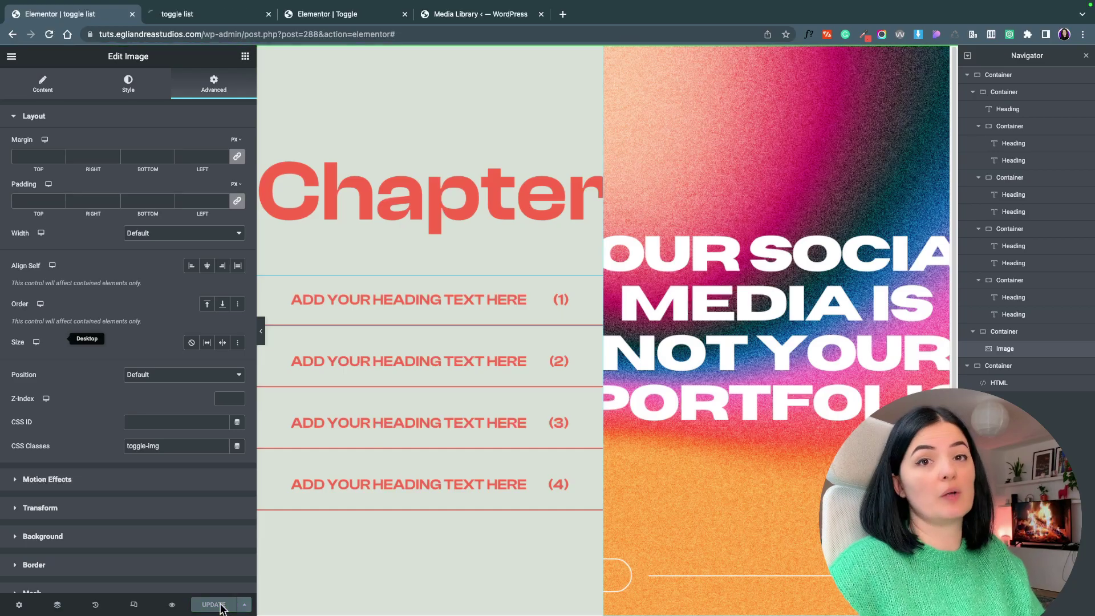
left_click(171, 605)
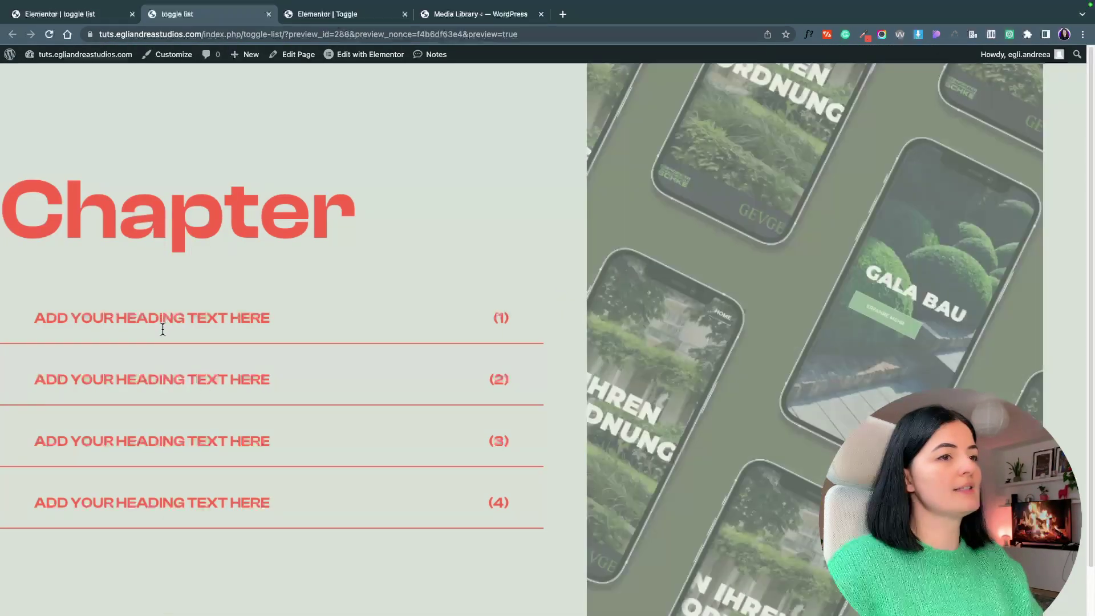
mouse_move(161, 494)
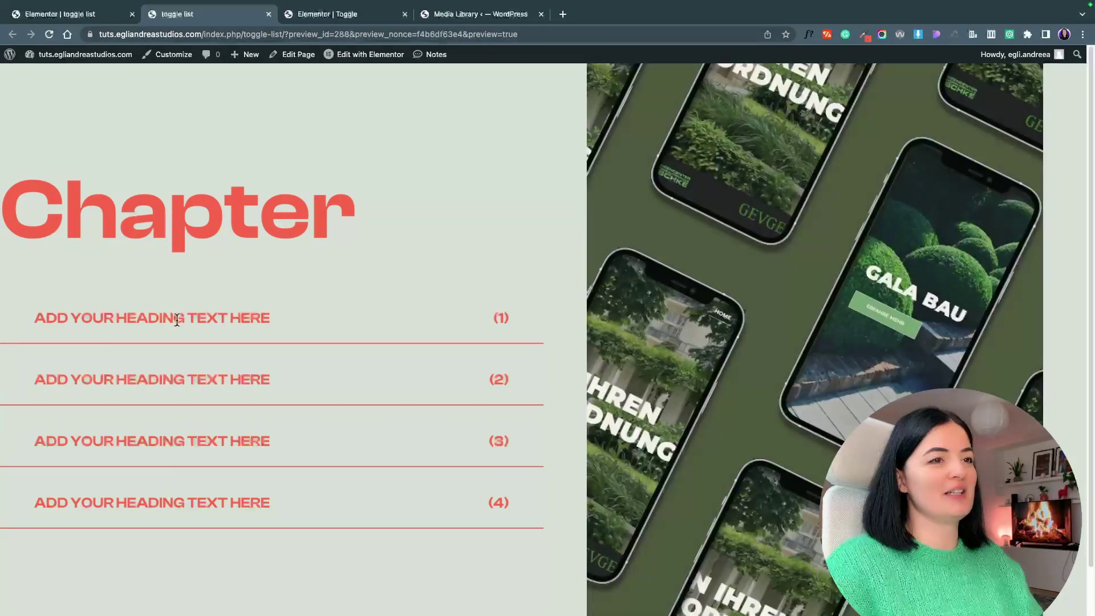
Copy the social-media poster's File URL from the Media Library
left_click(80, 14)
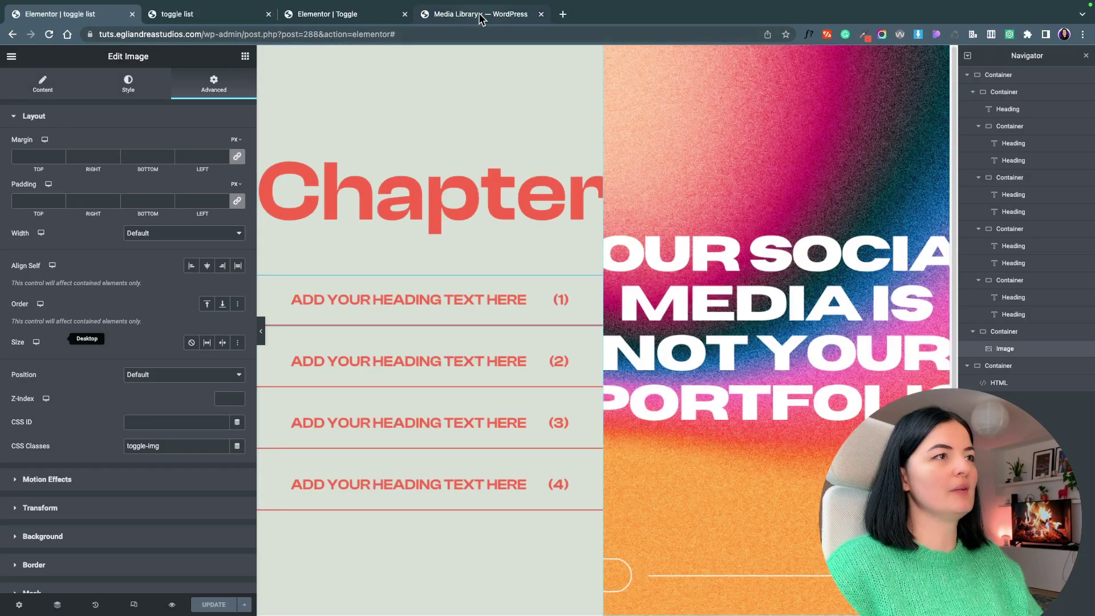
left_click(450, 13)
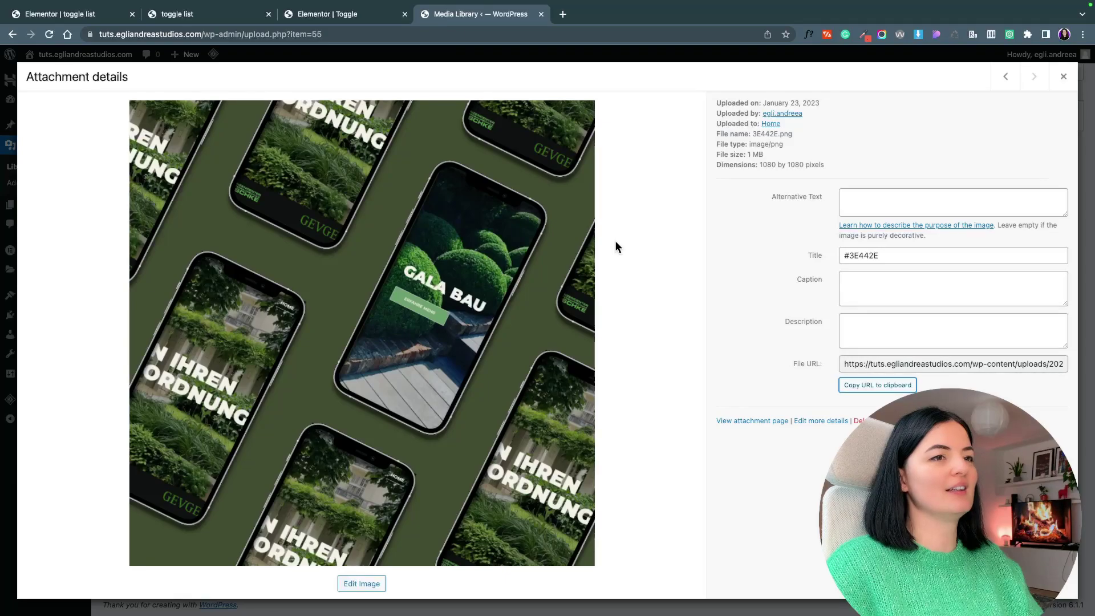
left_click(1062, 76)
left_click(961, 360)
triple_click(918, 353)
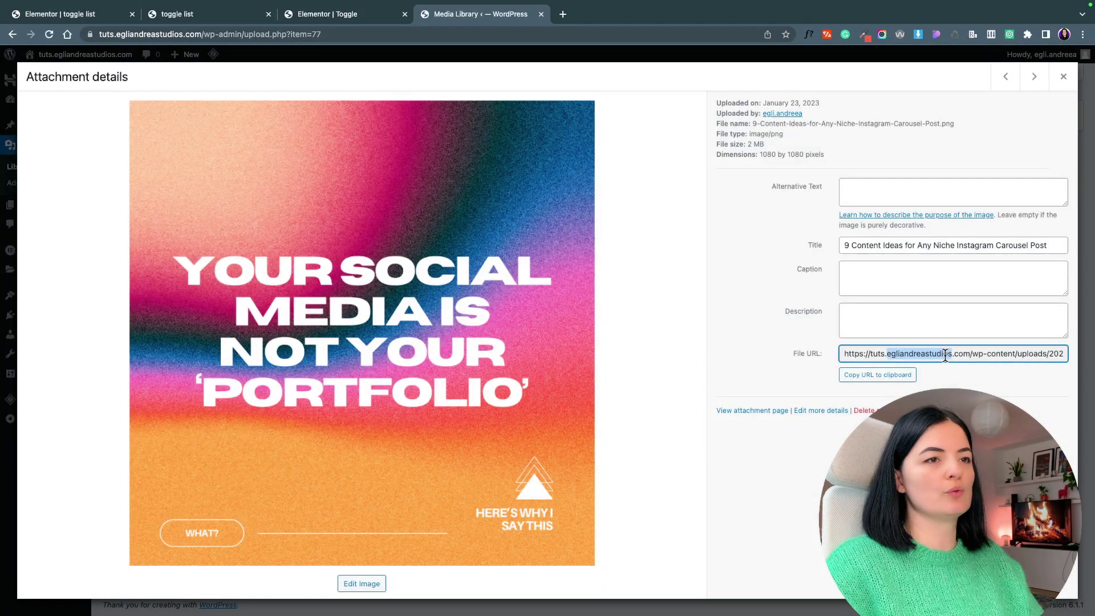
Paste the poster URL into line 3 of the HTML code and check the live preview
key("super+1")
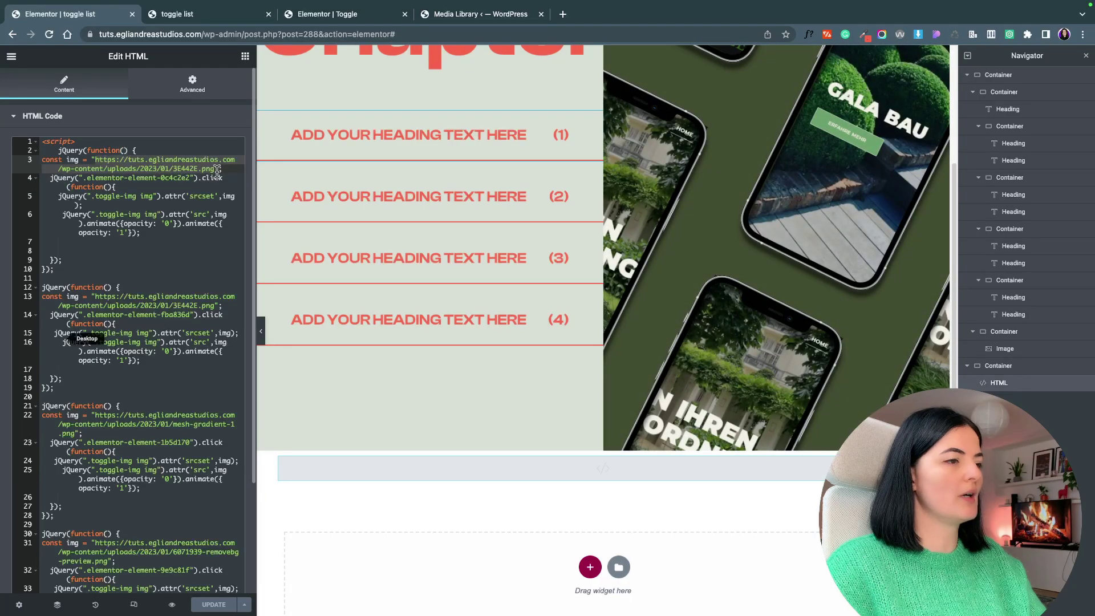
key("super+v")
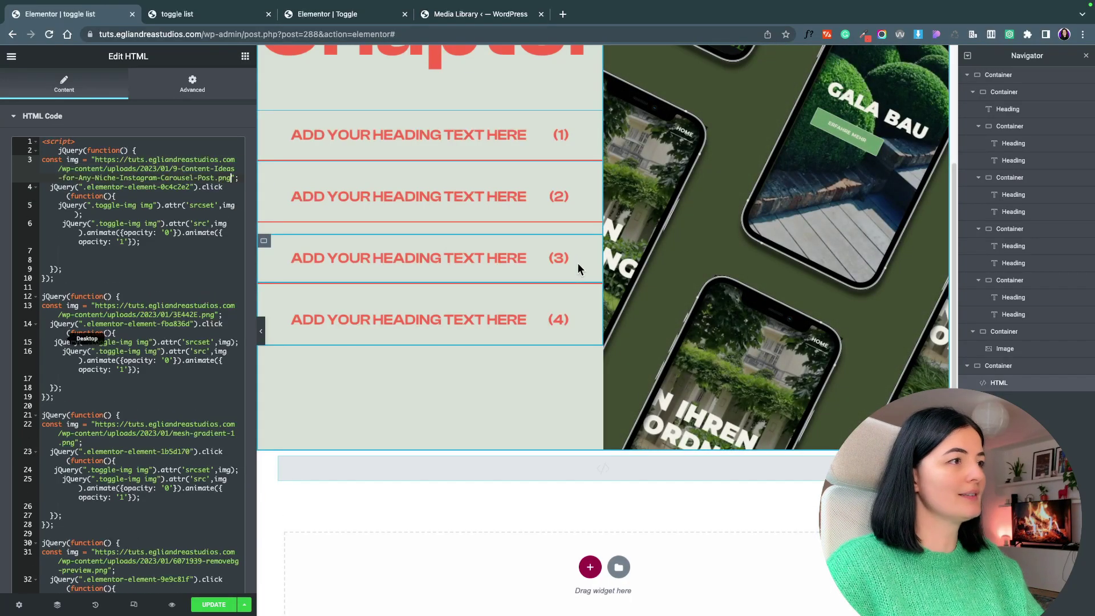
key("super+2")
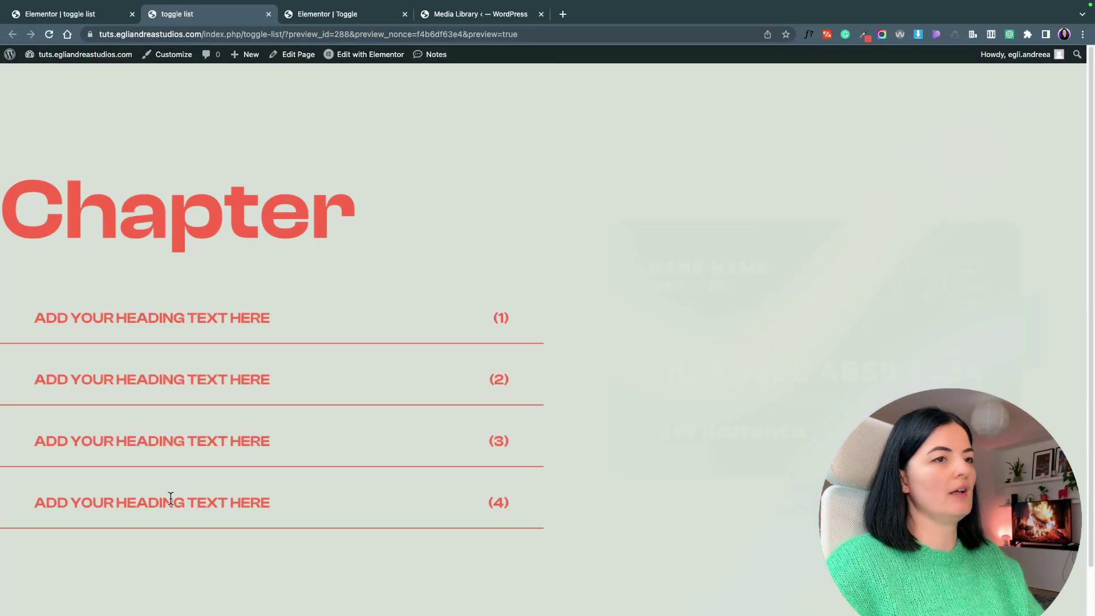
left_click(76, 16)
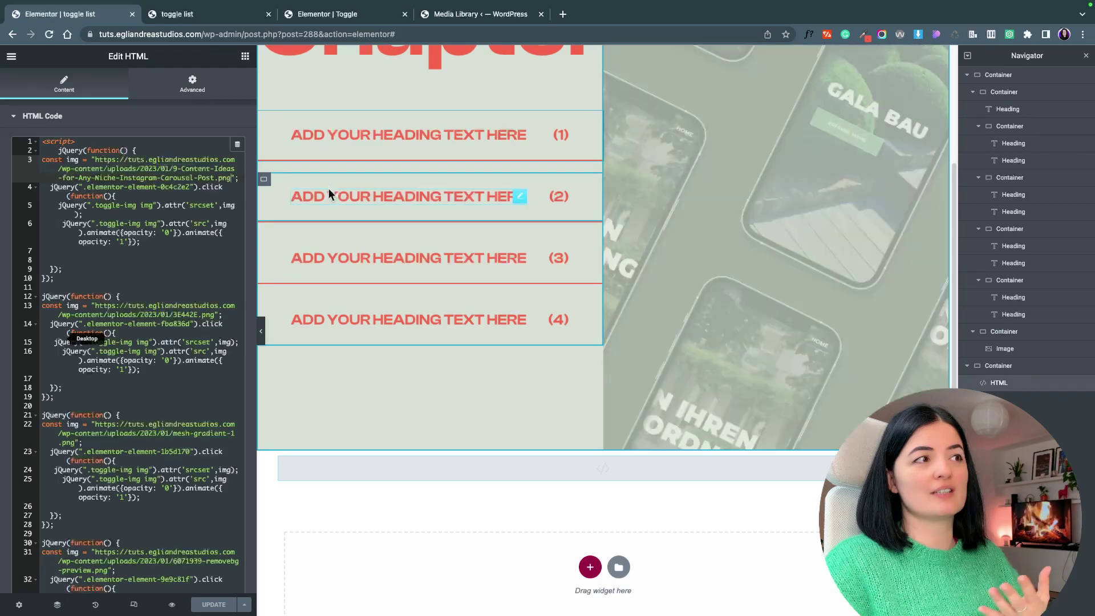
Delete hovy from the first row container's CSS Classes and preview with the panel hidden
left_click(329, 138)
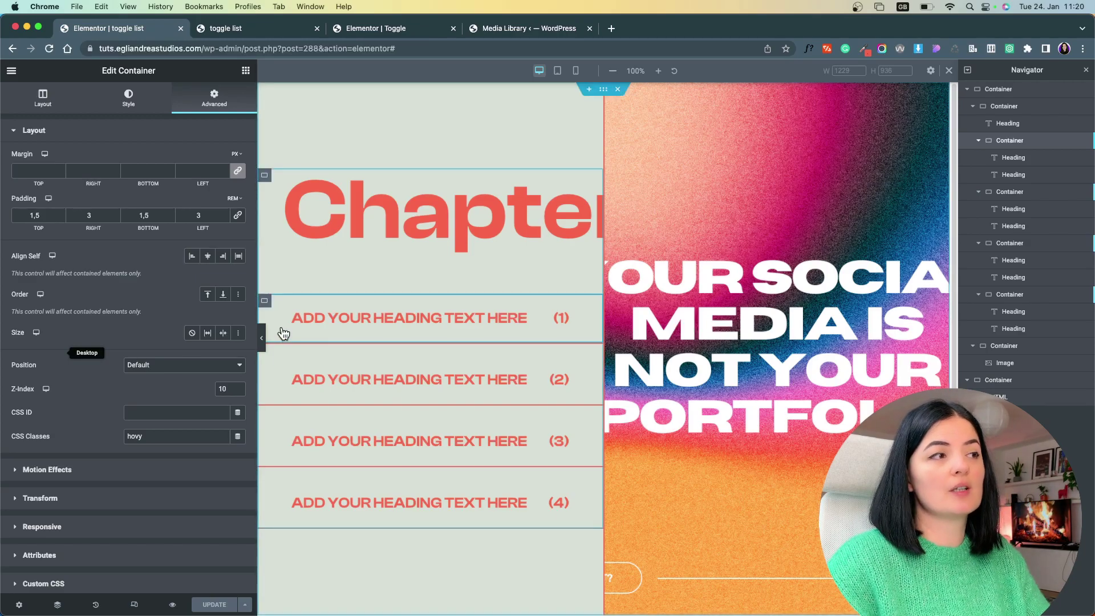
key("super+z")
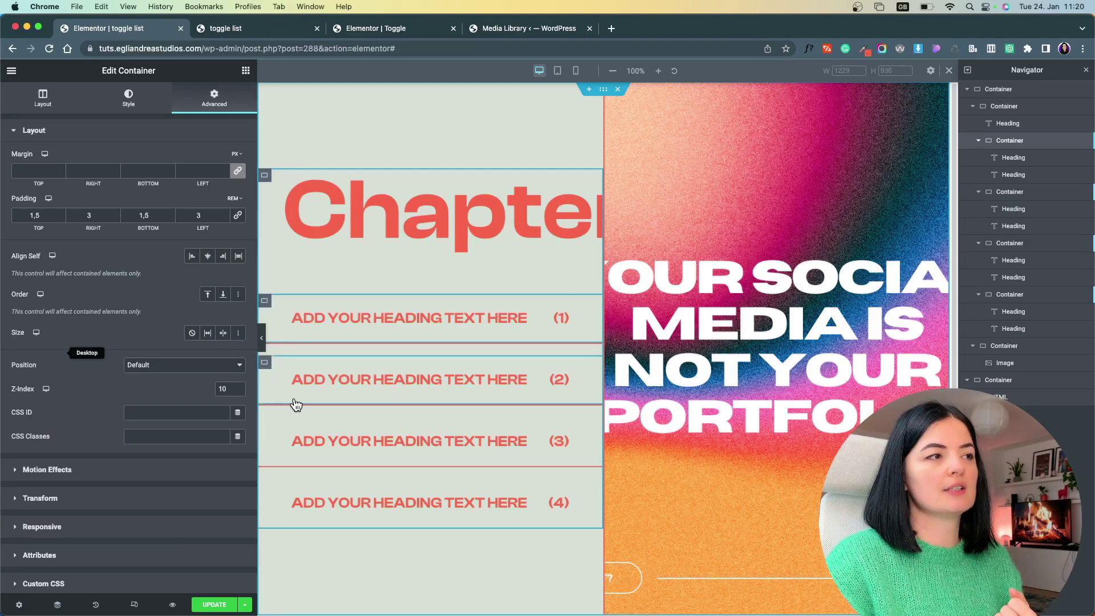
left_click(261, 337)
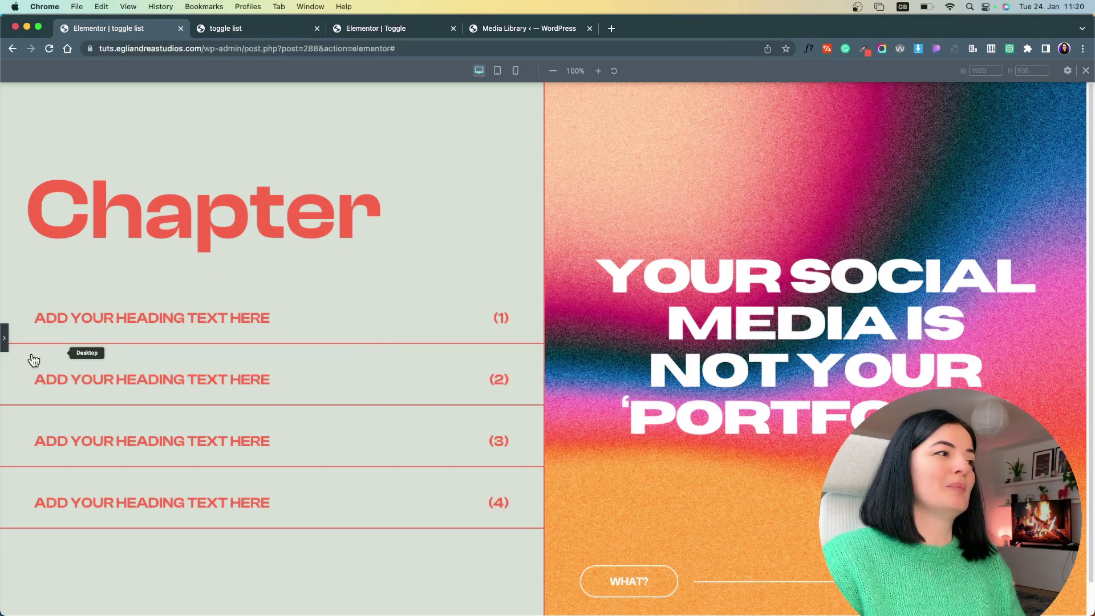
left_click(5, 340)
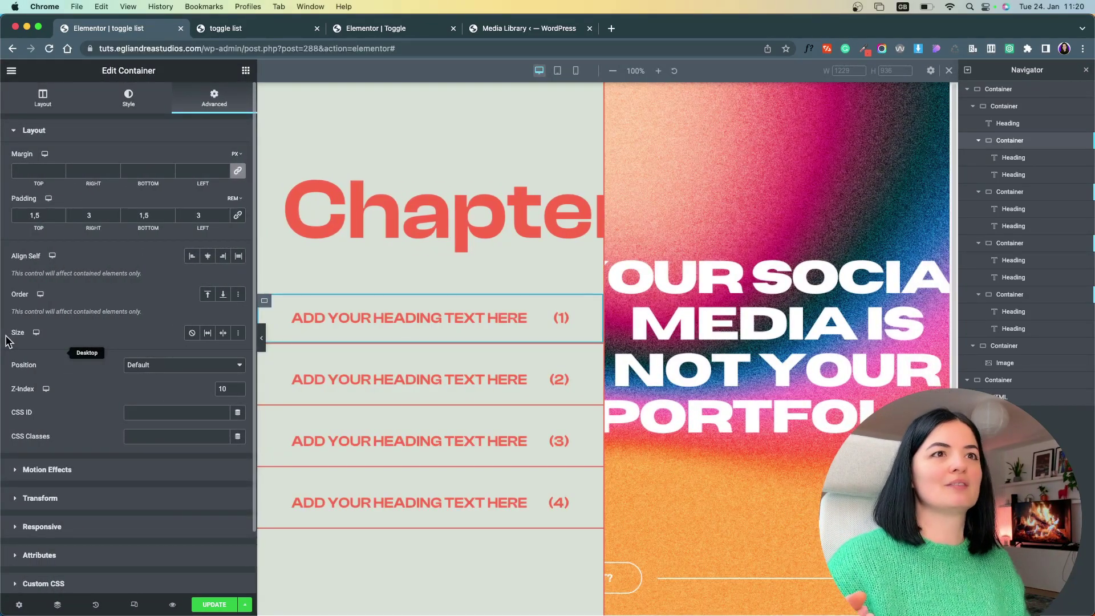
Inspect the container's custom CSS rule and enter hovy as the first row's CSS class
scroll(81, 456, "down", 3)
left_click(81, 516)
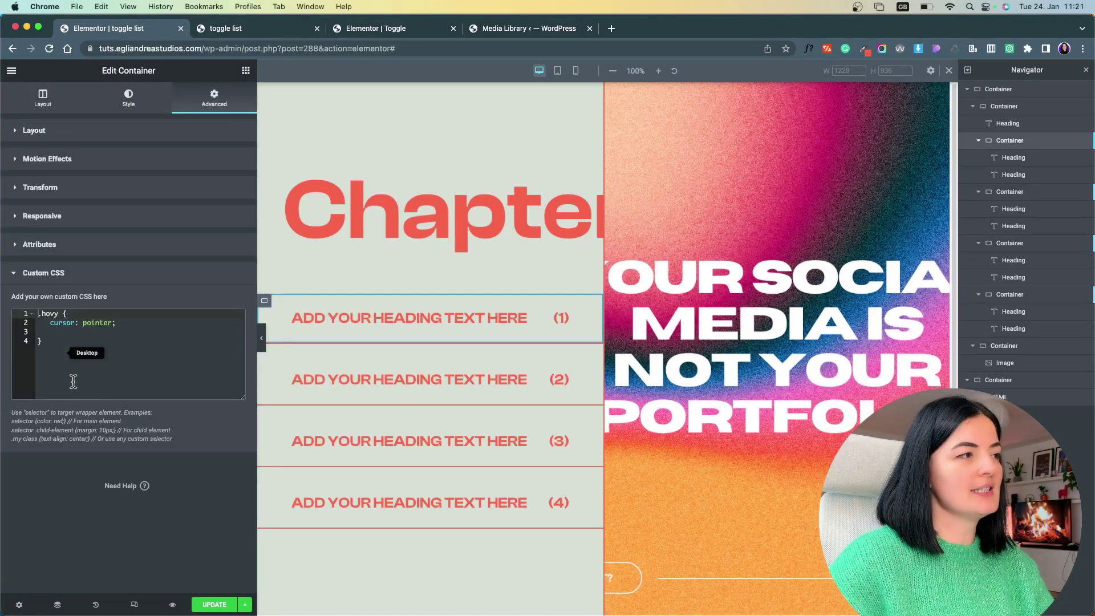
left_click(63, 374)
left_click_drag(44, 349, 22, 314)
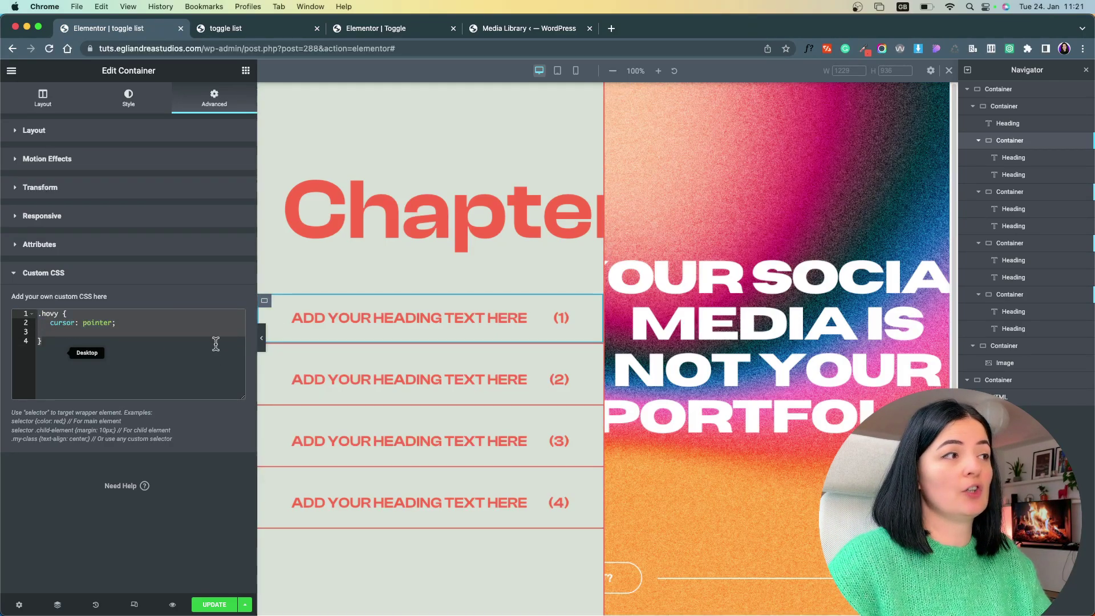
left_click(77, 135)
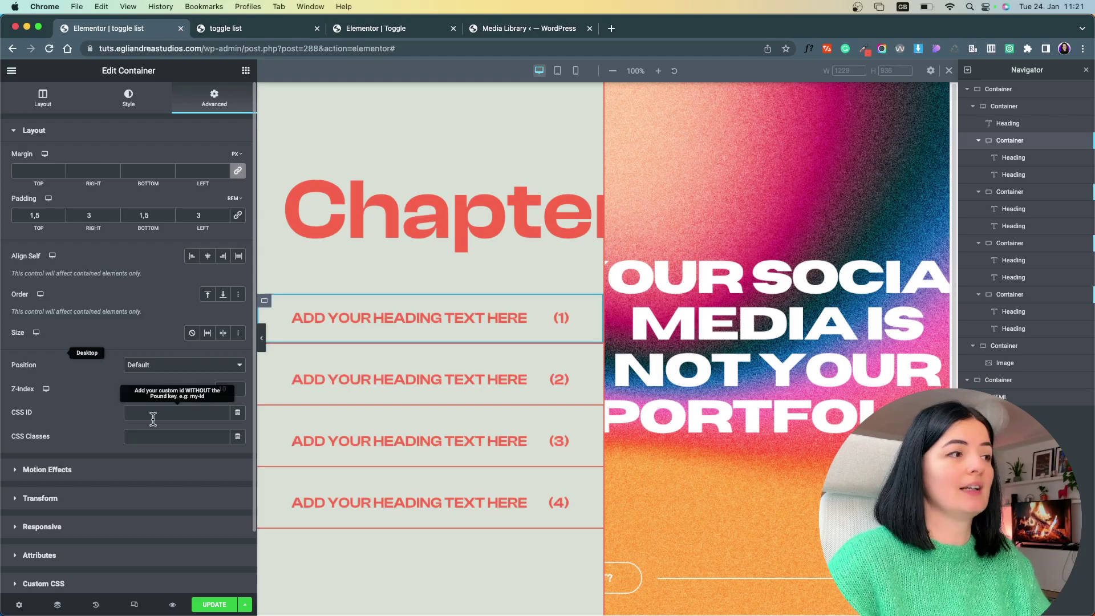
left_click(149, 439)
type("hovy")
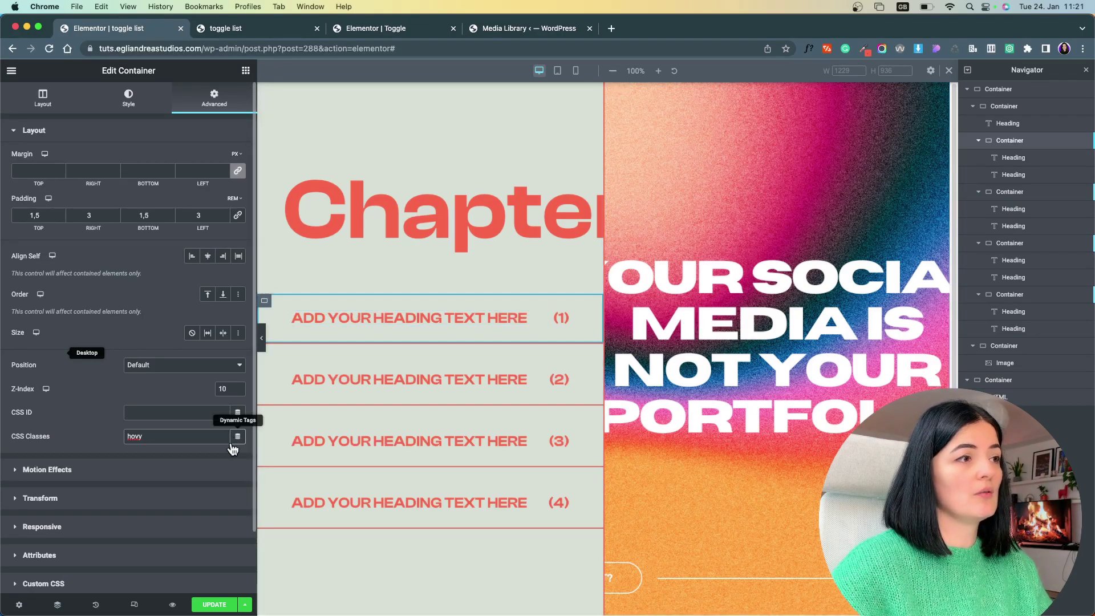
Comment out the first row's hovy pointer-cursor custom CSS
scroll(177, 445, "down", 3)
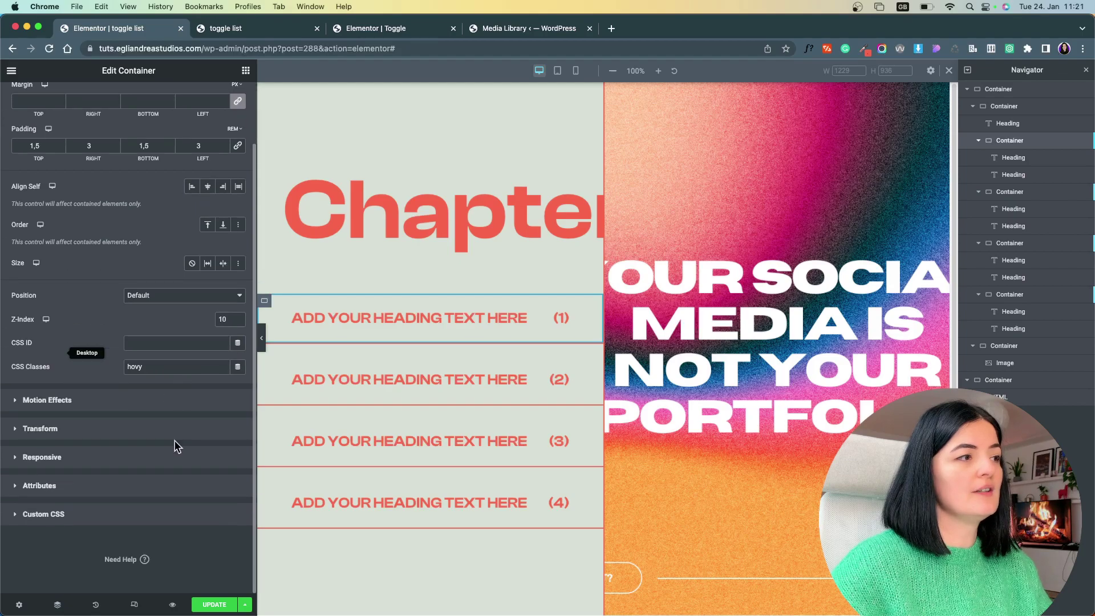
left_click(117, 515)
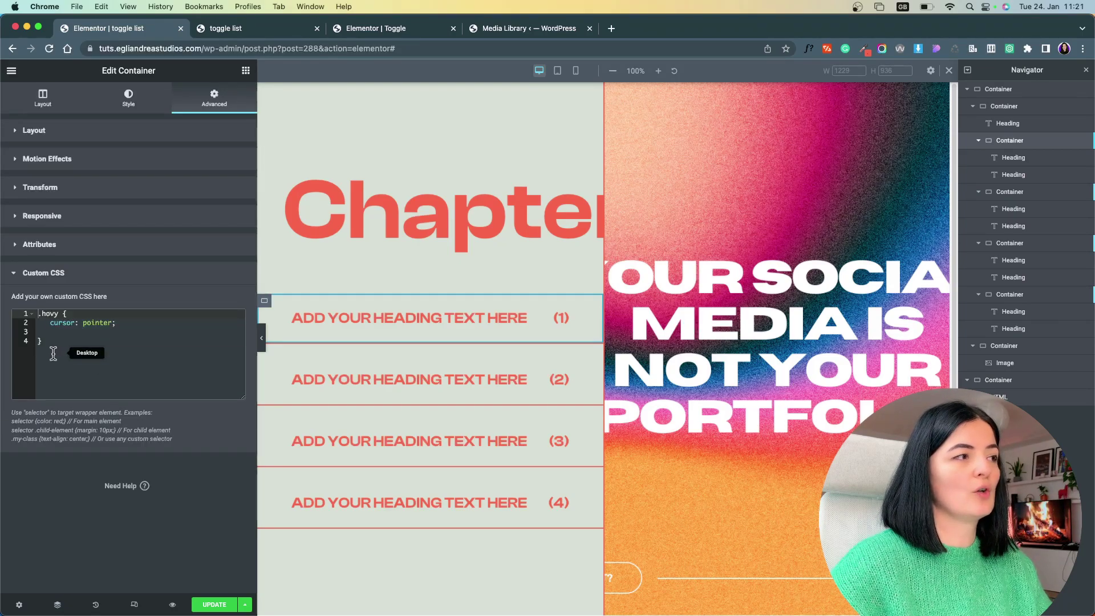
left_click(25, 313)
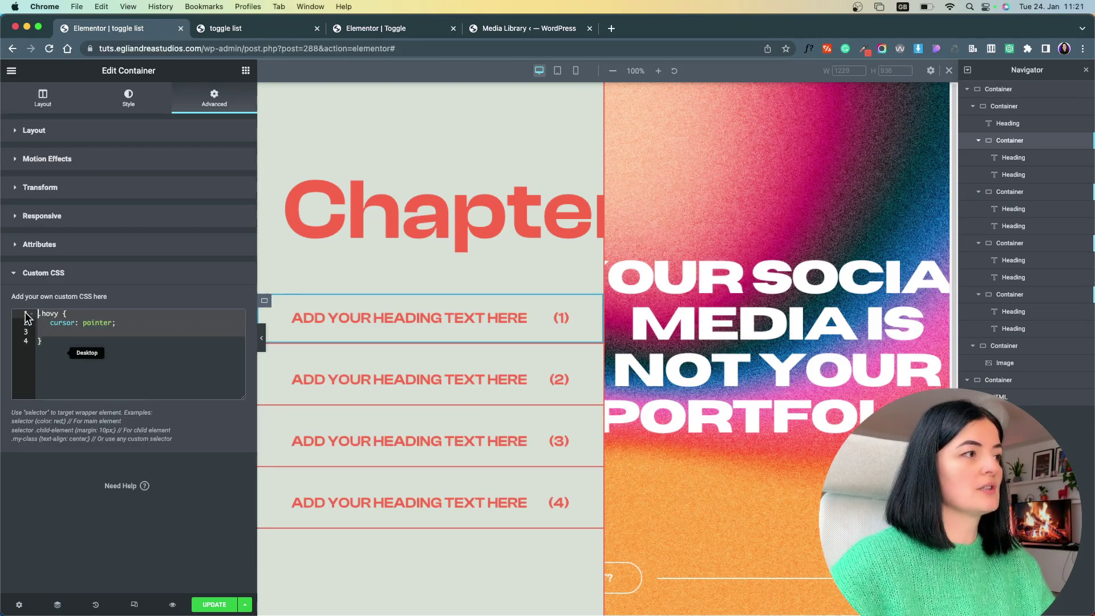
key("super+a")
key("super+slash")
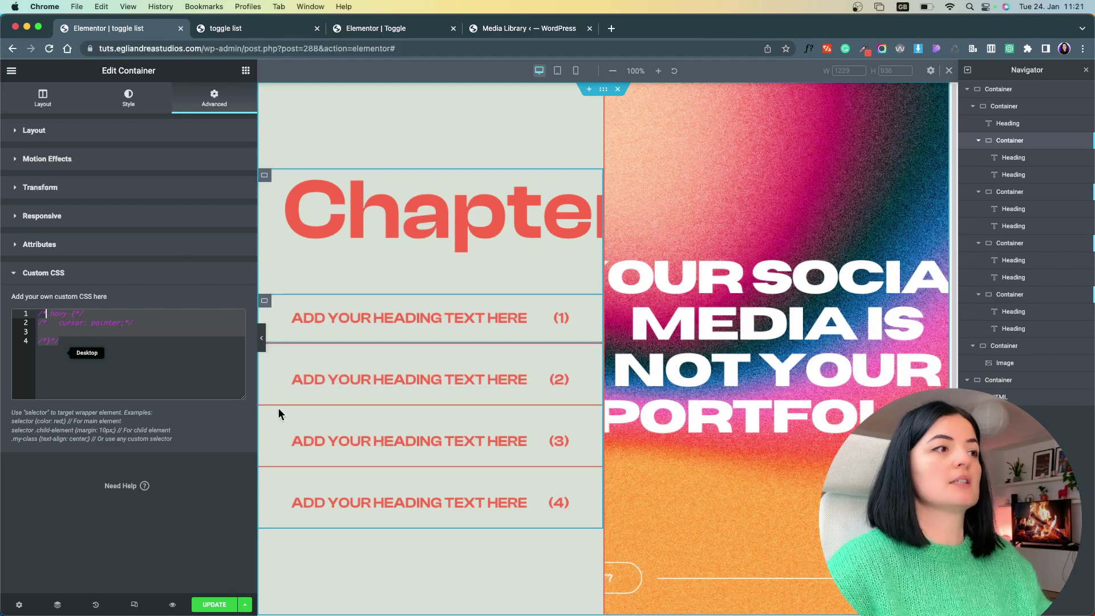
Check the hovy class on the third and fourth rows, then save with UPDATE
left_click(272, 429)
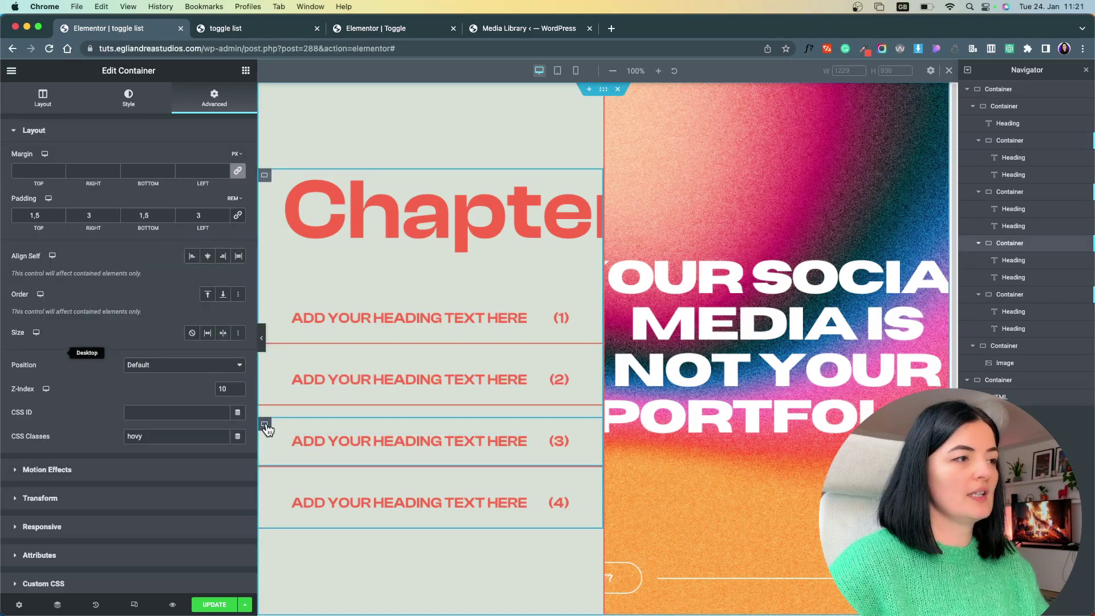
scroll(506, 458, "down", 1)
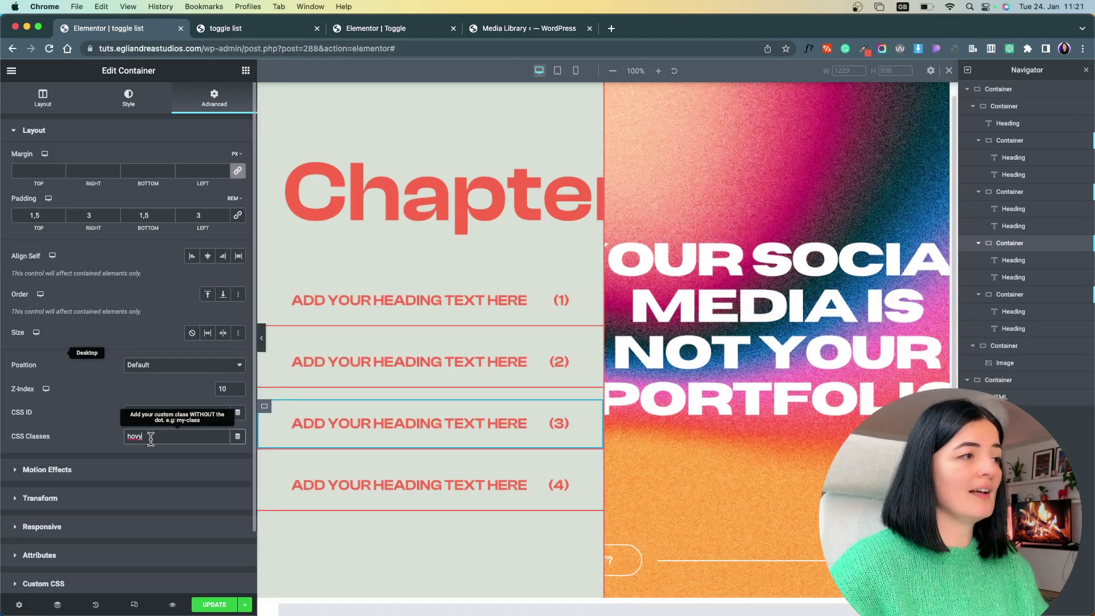
double_click(137, 436)
left_click(265, 472)
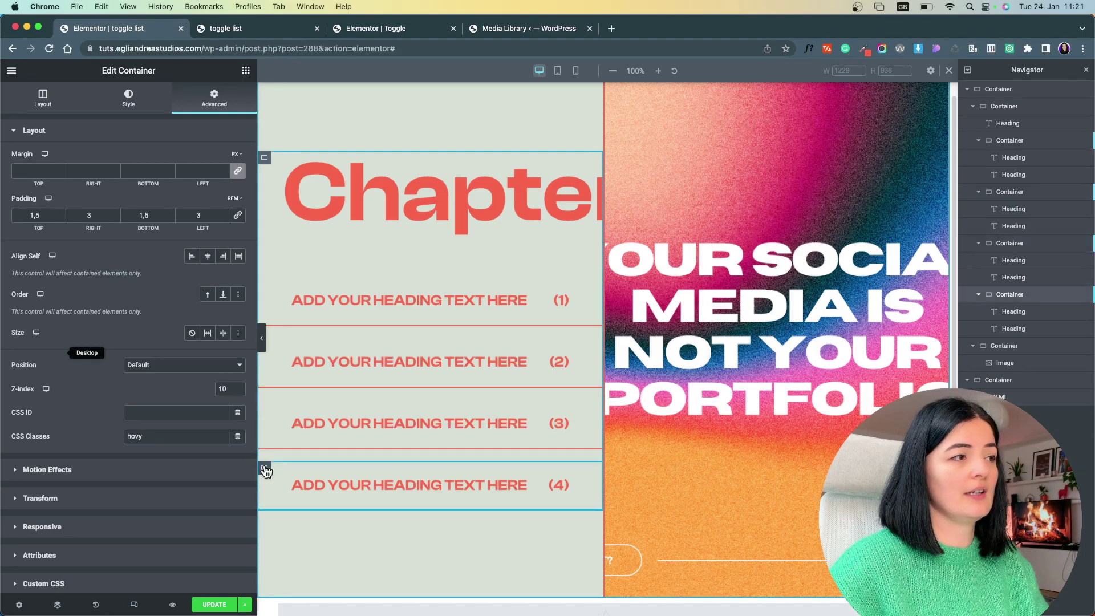
left_click(214, 604)
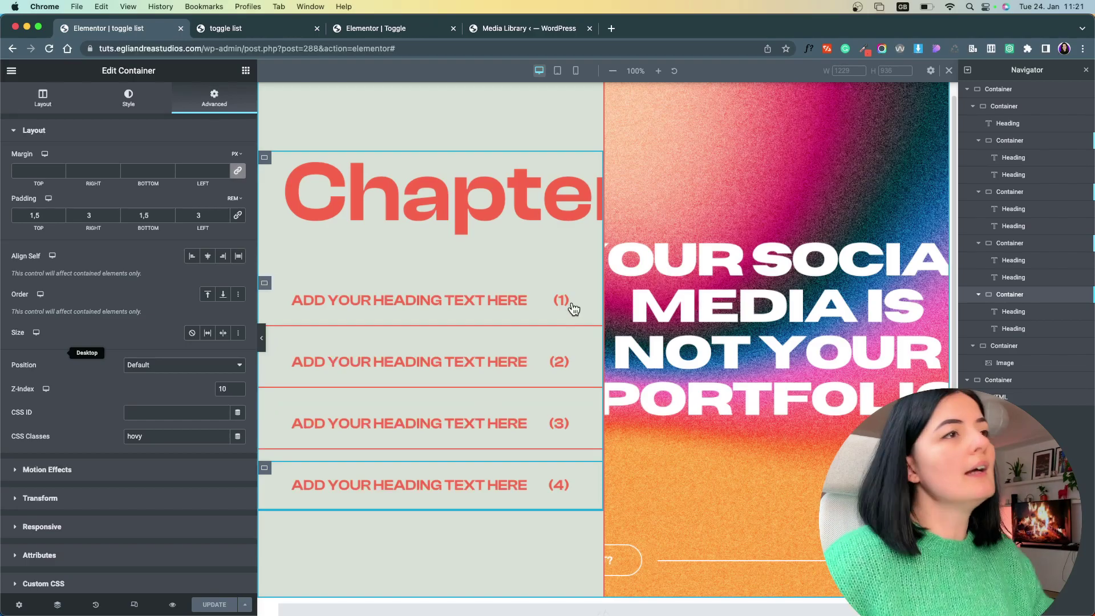
scroll(693, 190, "up", 1)
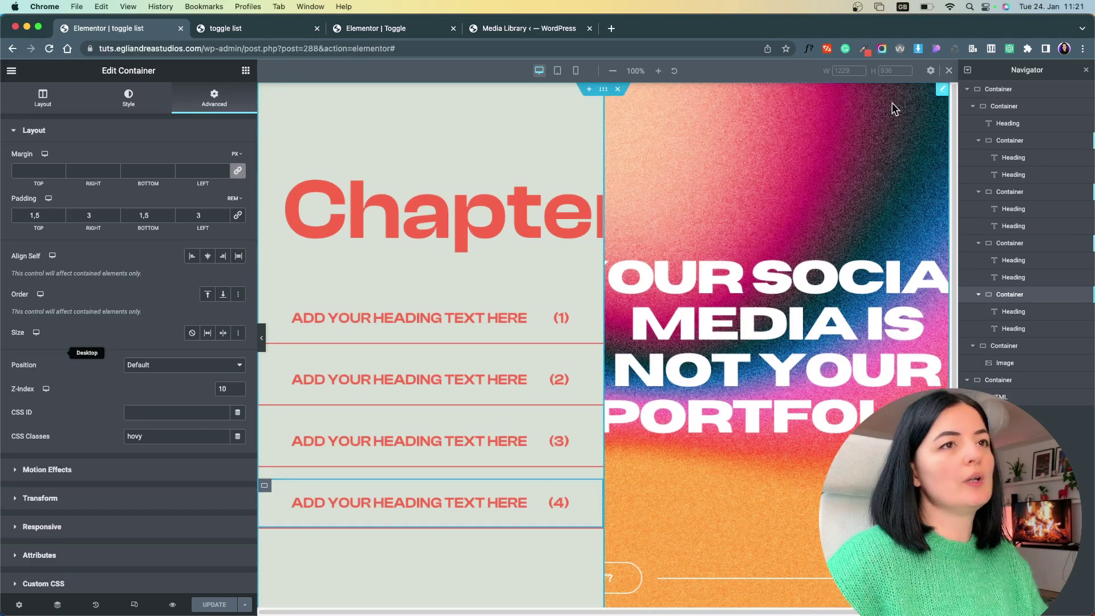
Set the right-side Image widget's Style width to 100% and save with UPDATE
left_click(942, 93)
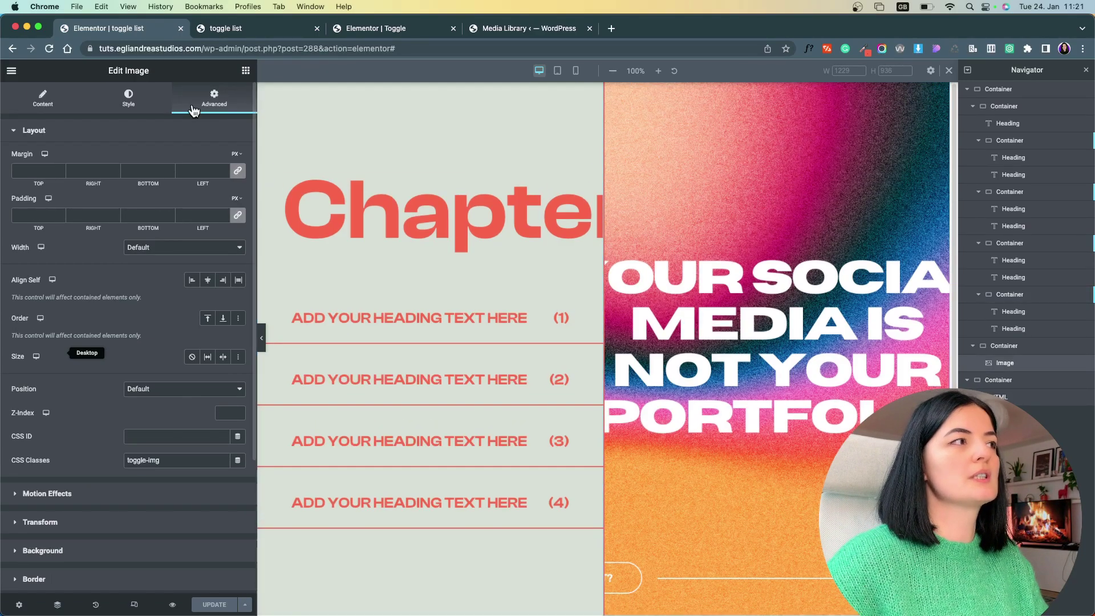
left_click(128, 97)
left_click(214, 171)
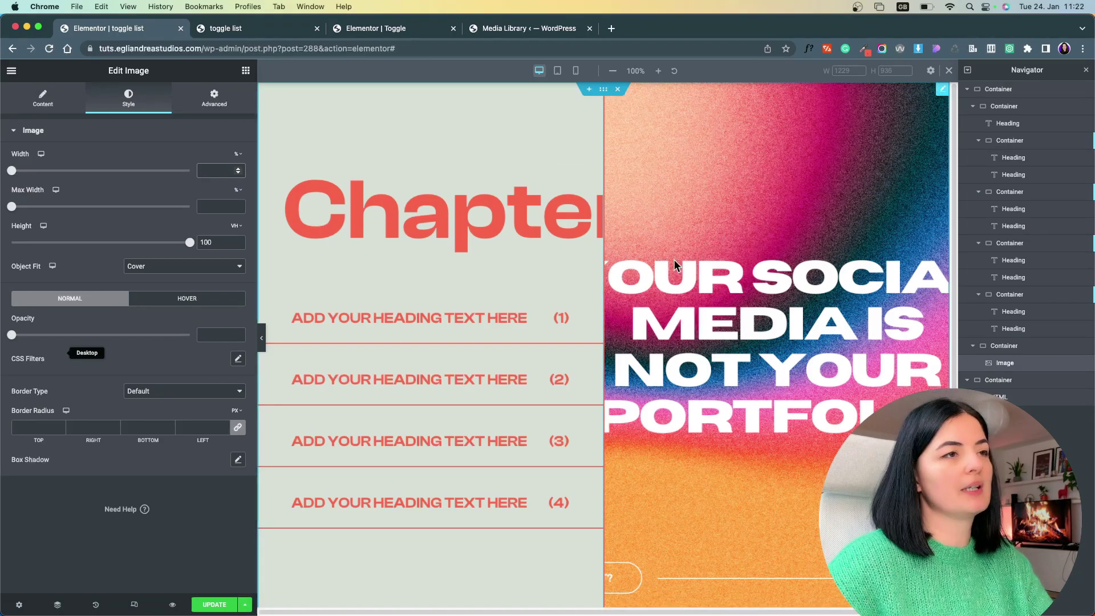
left_click(261, 337)
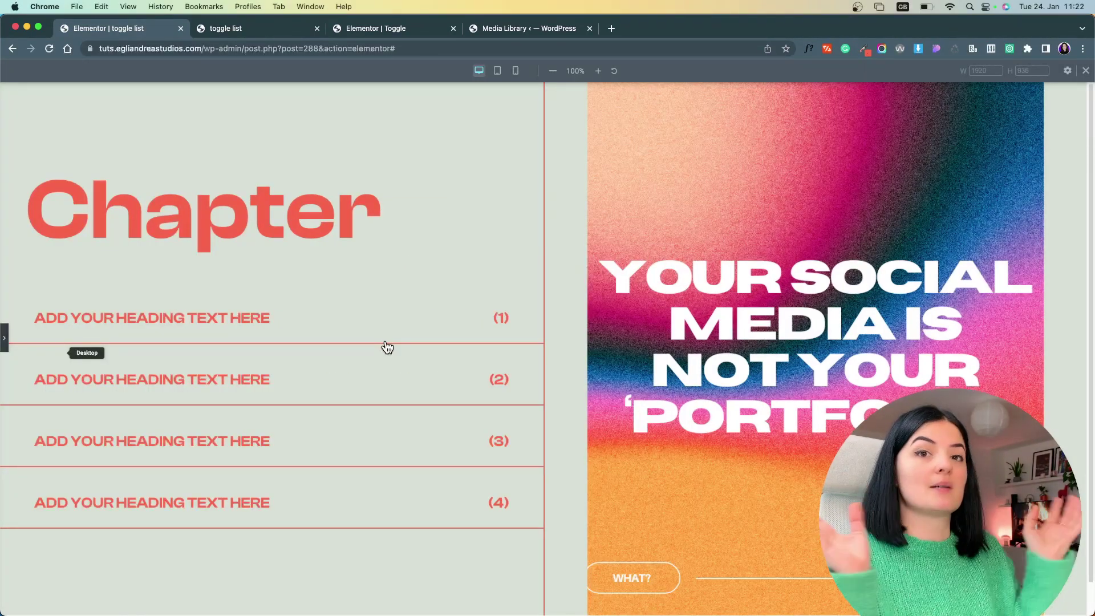
left_click(5, 338)
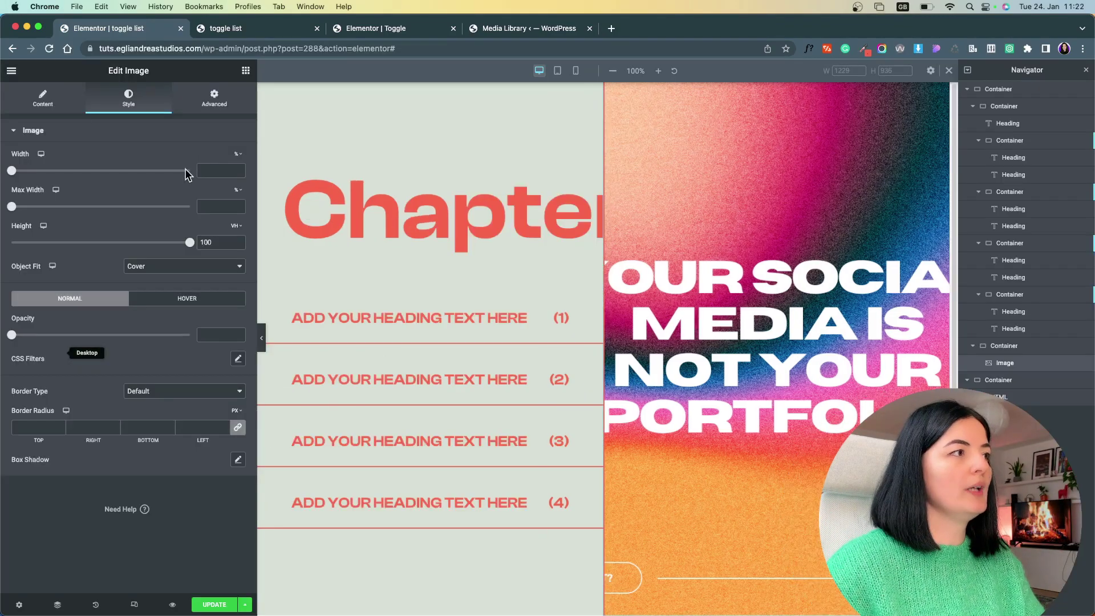
left_click(218, 168)
type("100")
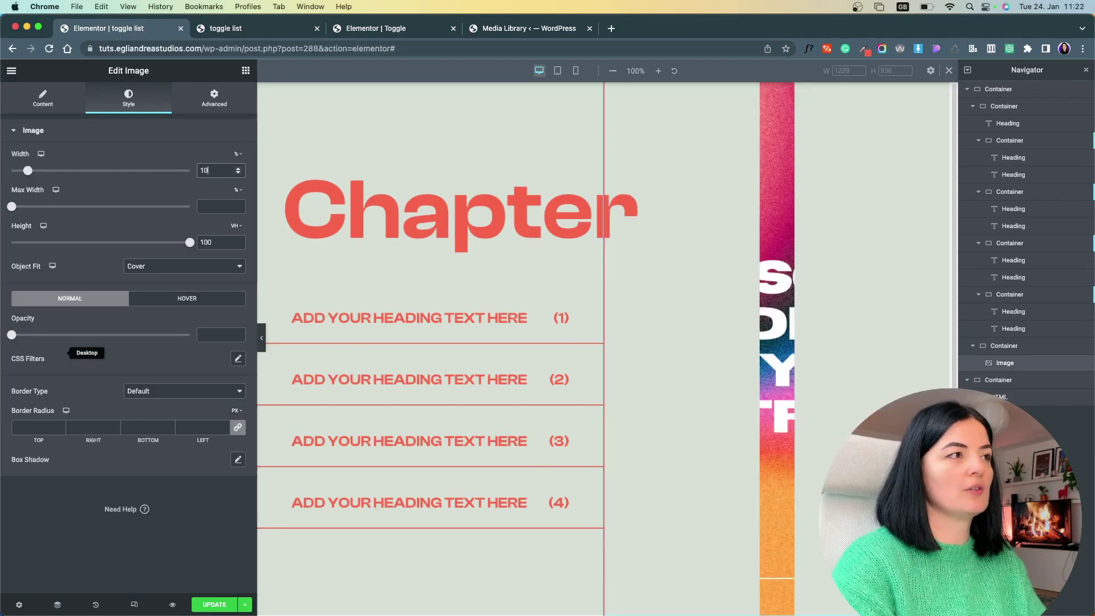
left_click(217, 604)
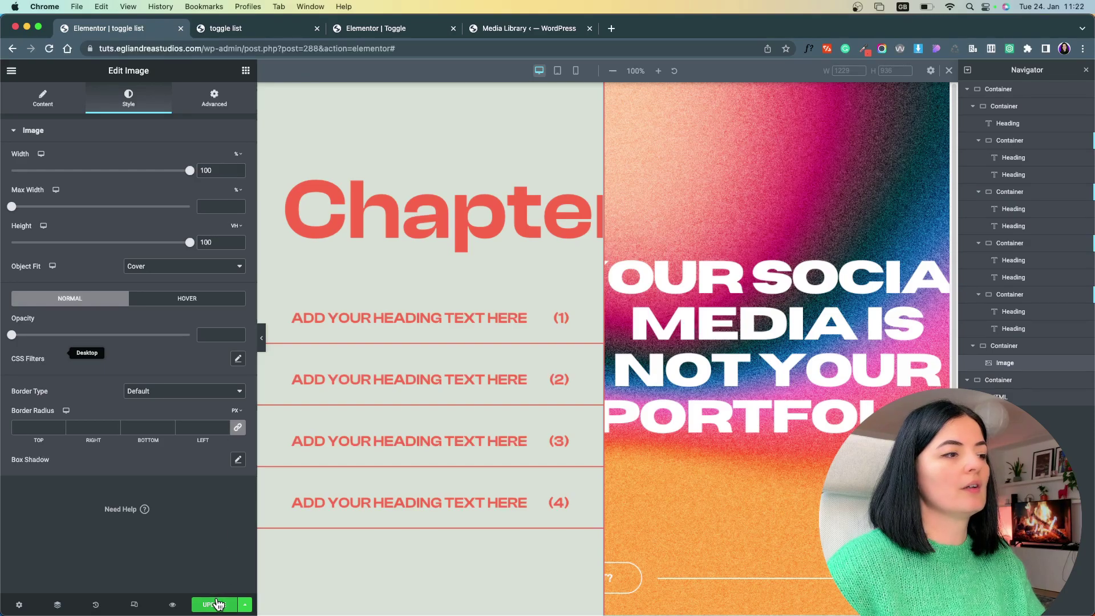
Preview the layout with the panel hidden and test the hover image swaps on the live page
left_click(263, 341)
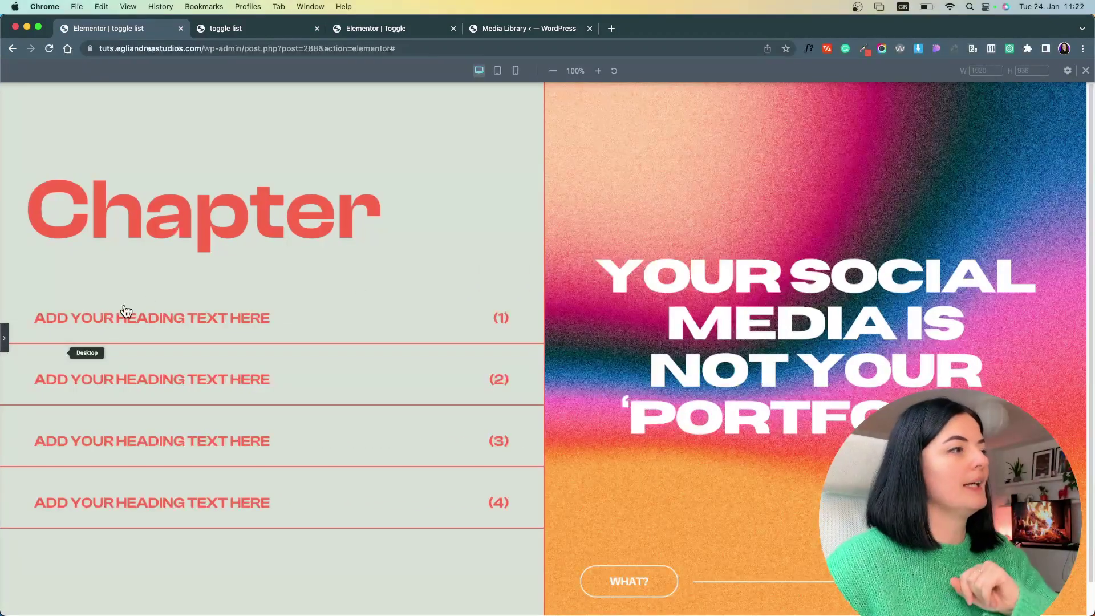
left_click(5, 338)
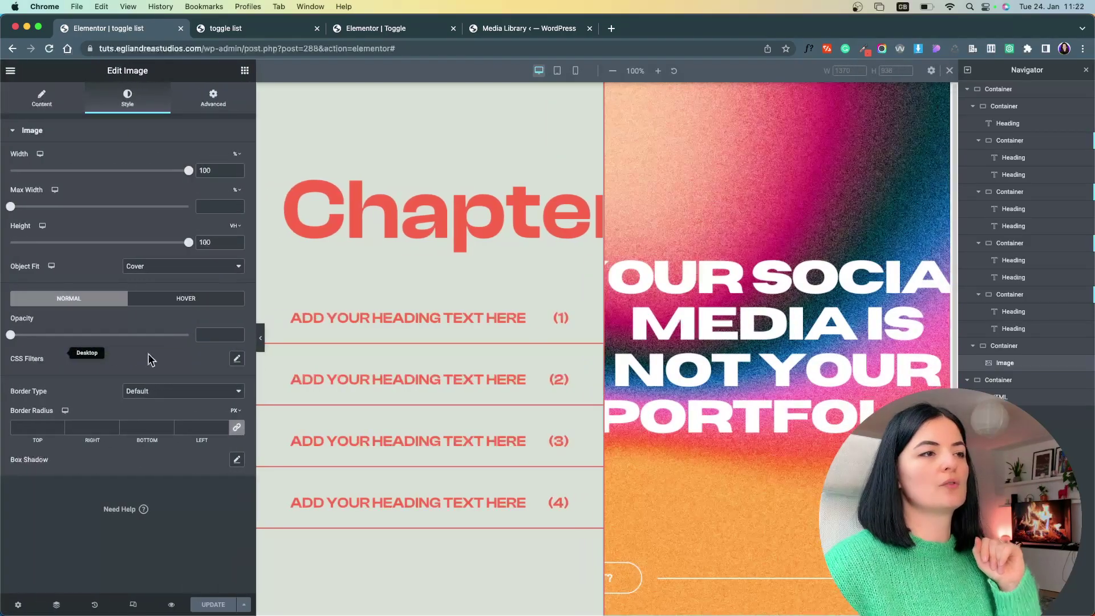
left_click(261, 337)
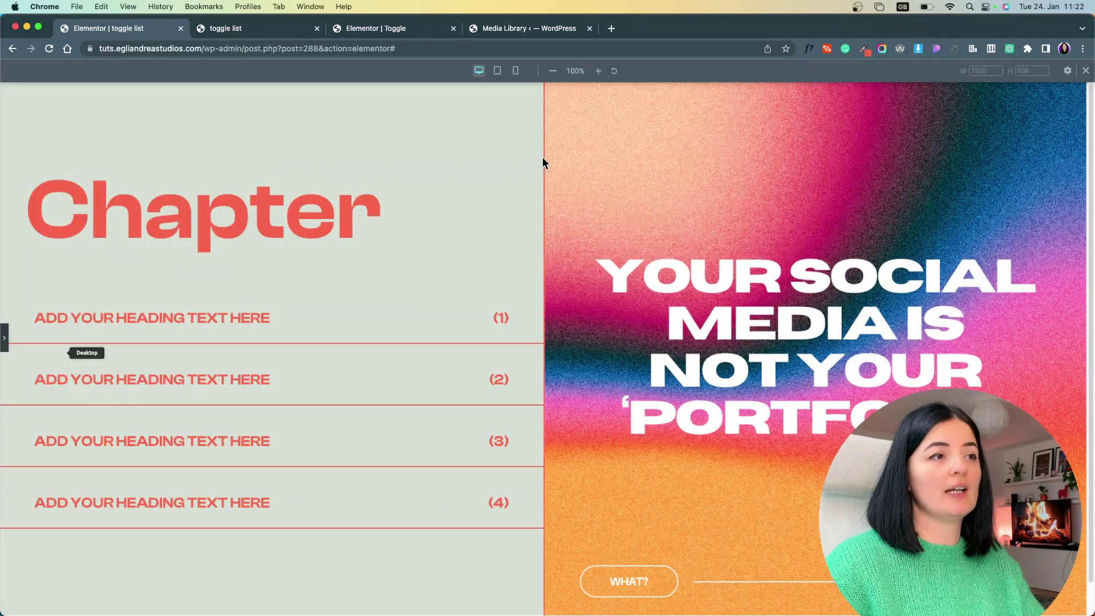
key("super+p")
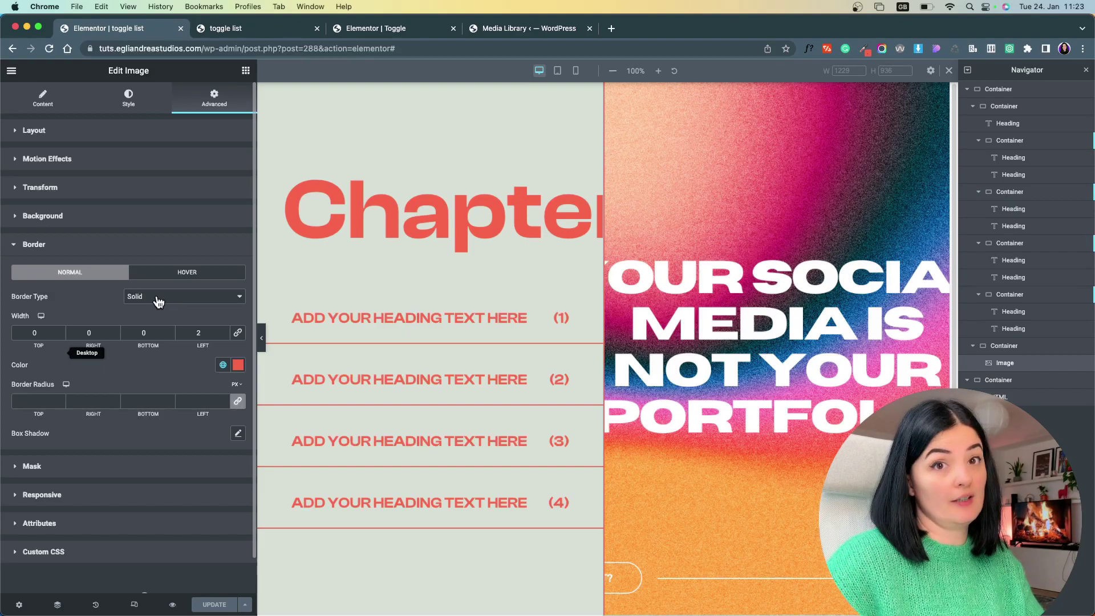
left_click(261, 337)
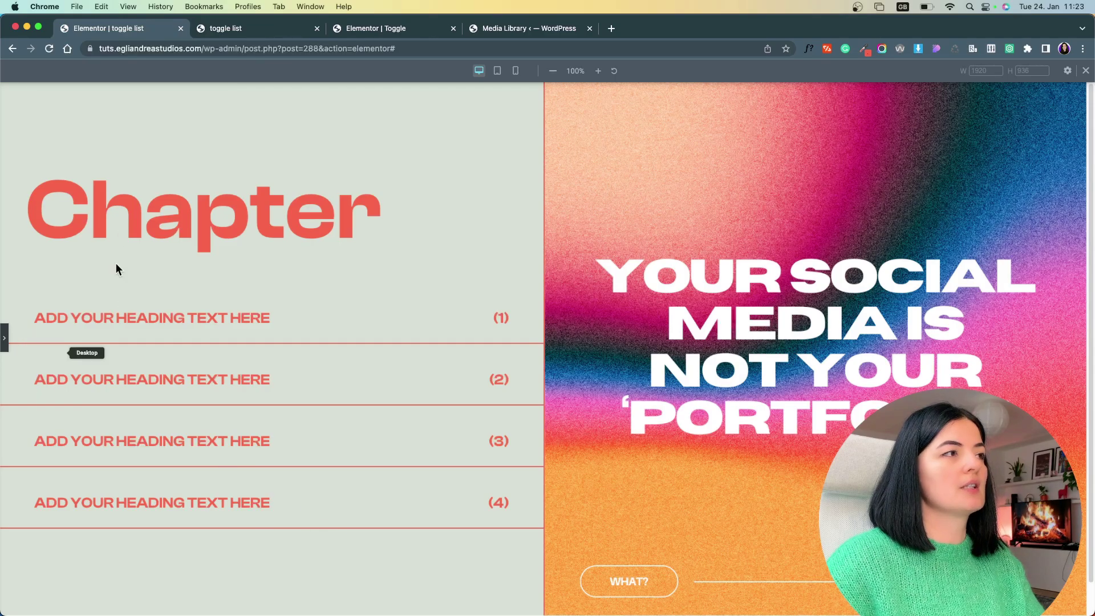
key("ctrl+Tab")
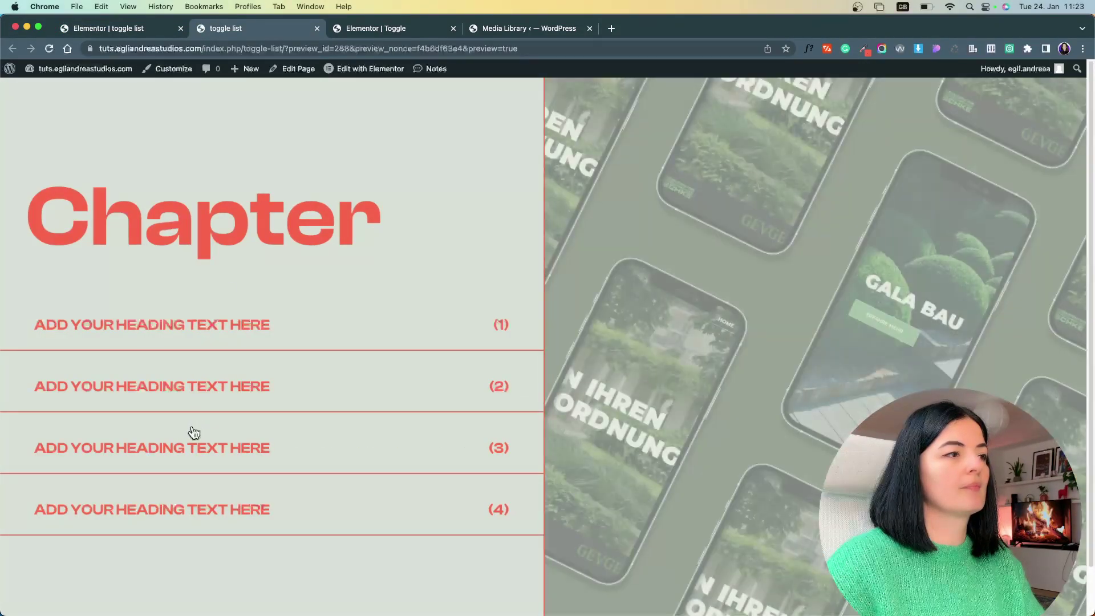
mouse_move(191, 447)
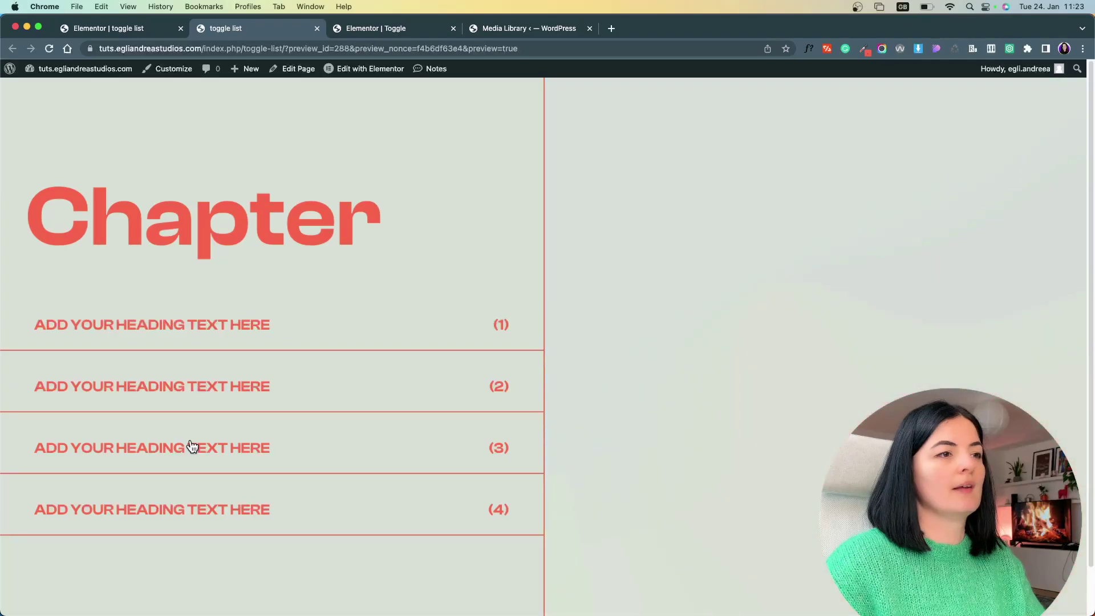
key("ctrl+shift+Tab")
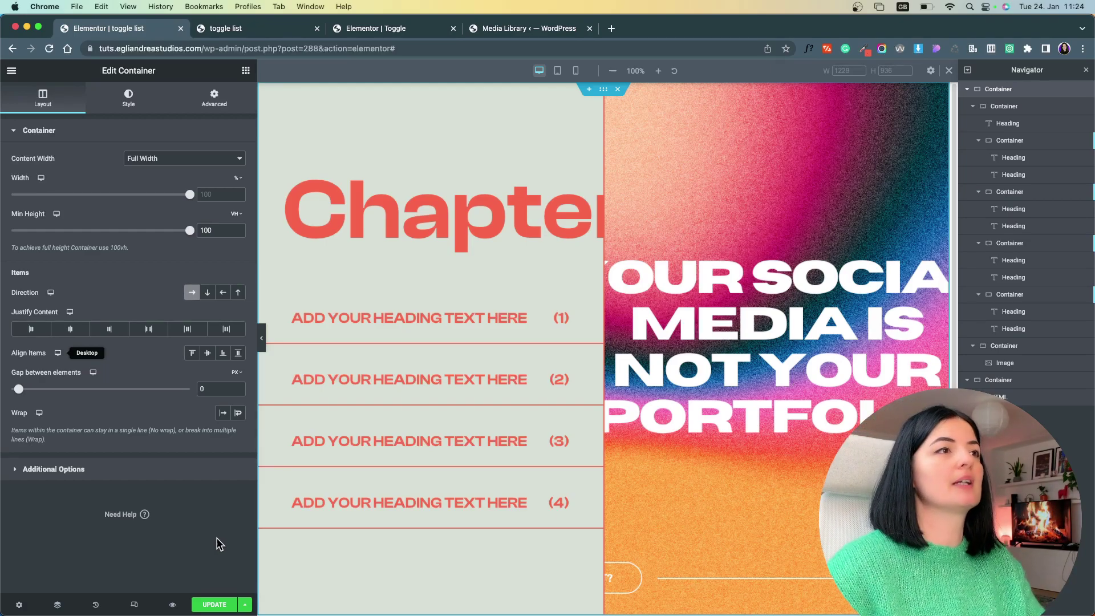
In Tablet view, set the outer container's Wrap option to Wrap
left_click(557, 71)
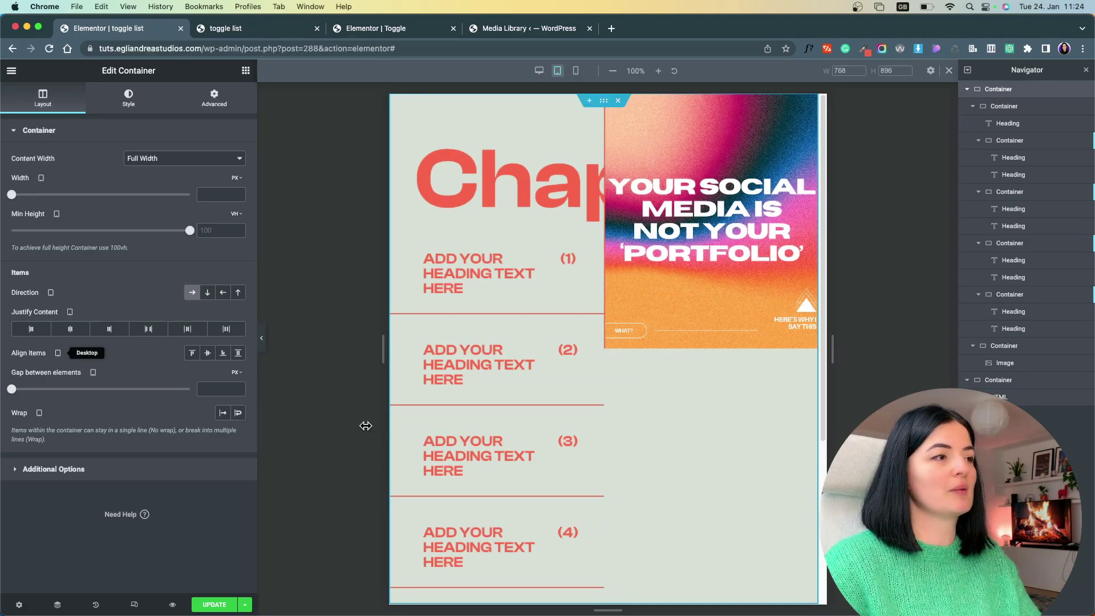
left_click(238, 414)
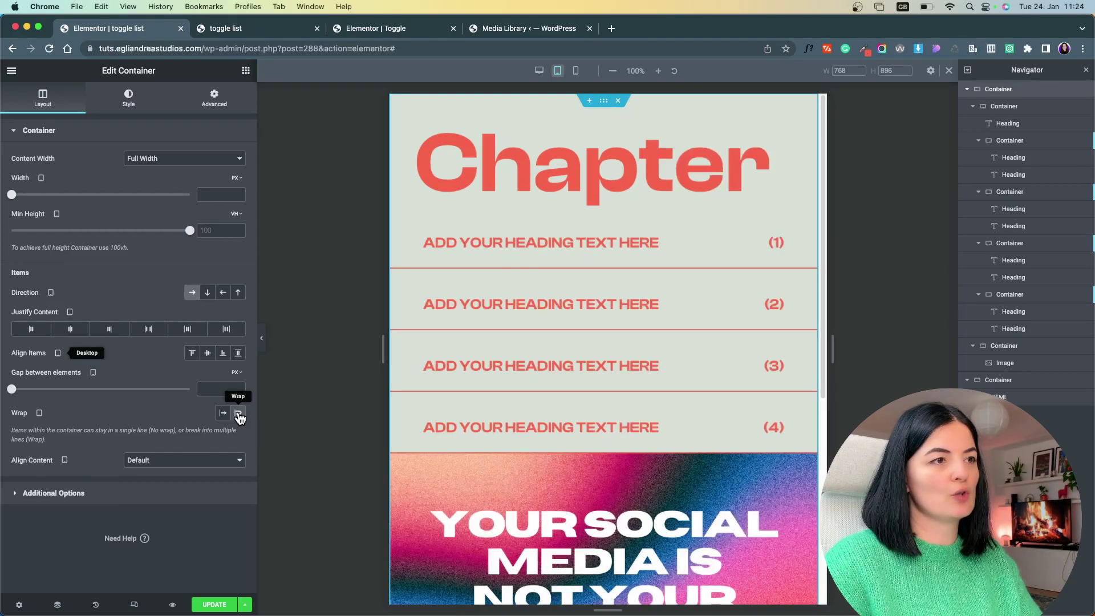
scroll(540, 467, "down", 6)
scroll(540, 467, "up", 6)
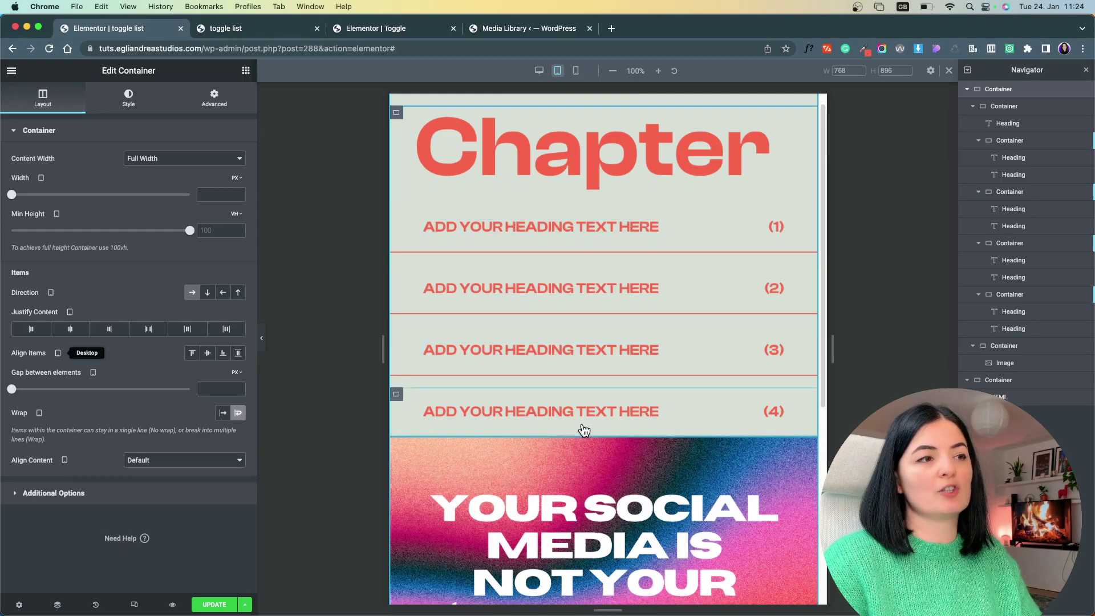
Preview the Mobile layout with the Chapter rows stacked above the image
left_click(576, 71)
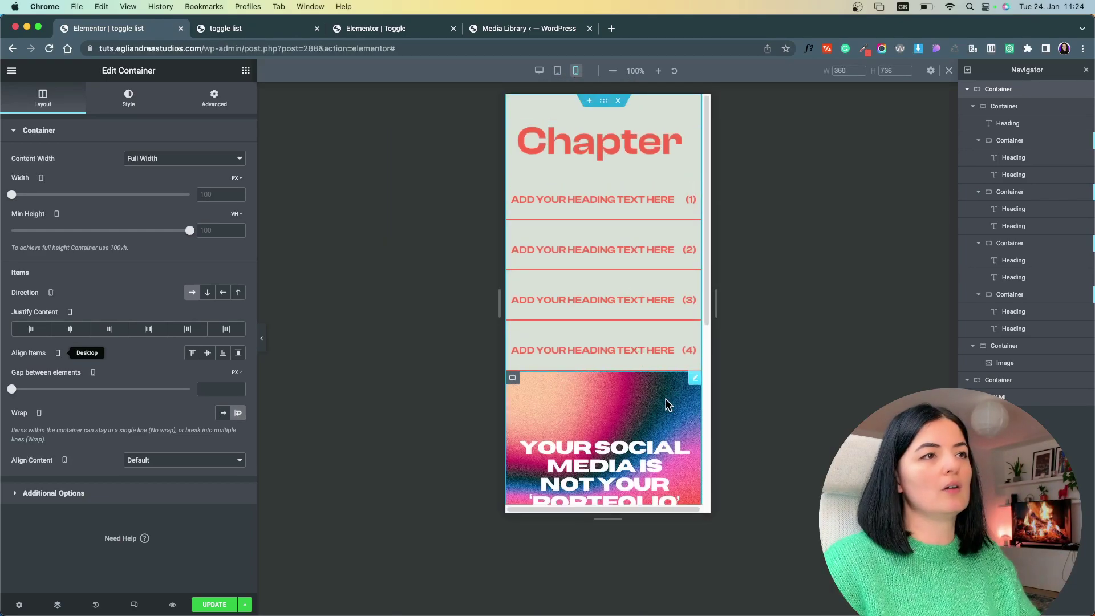
scroll(664, 405, "down", 4)
key("super+p")
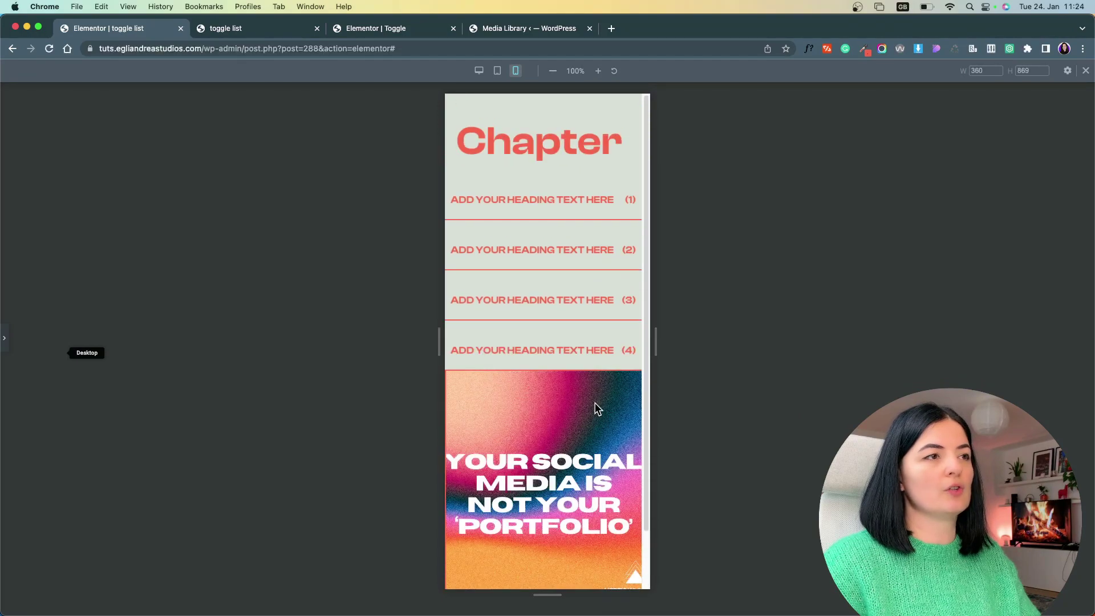